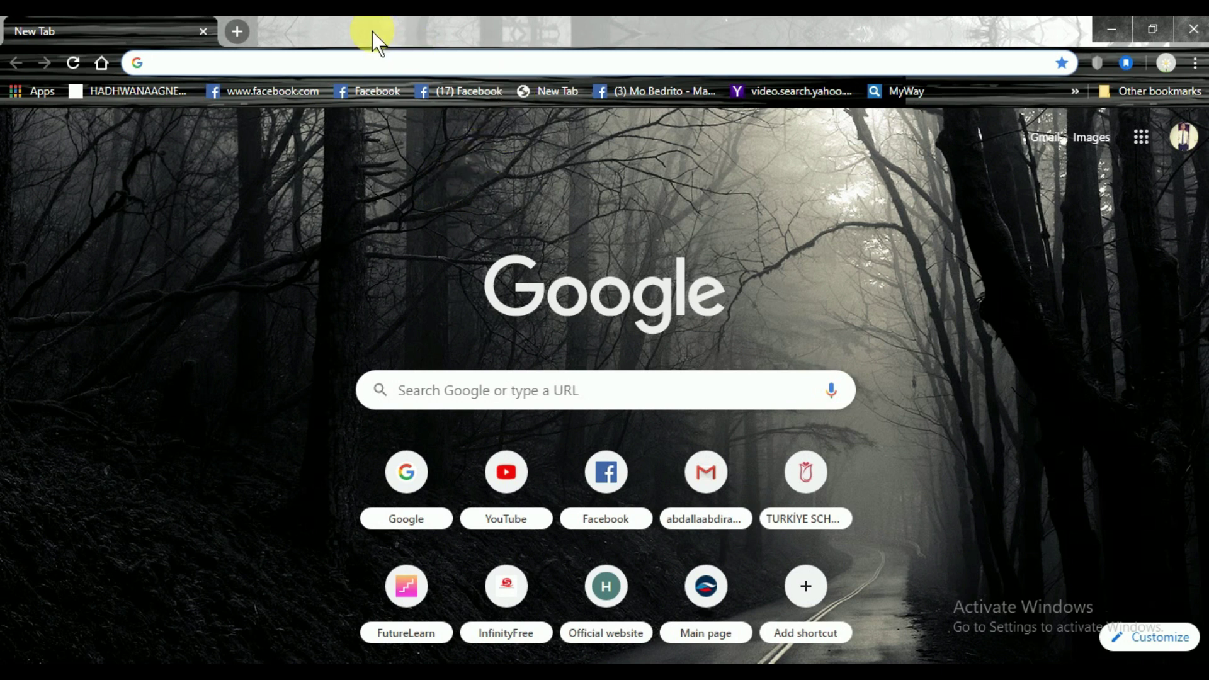
{"action": "right_click", "coordinate": [358, 71]}
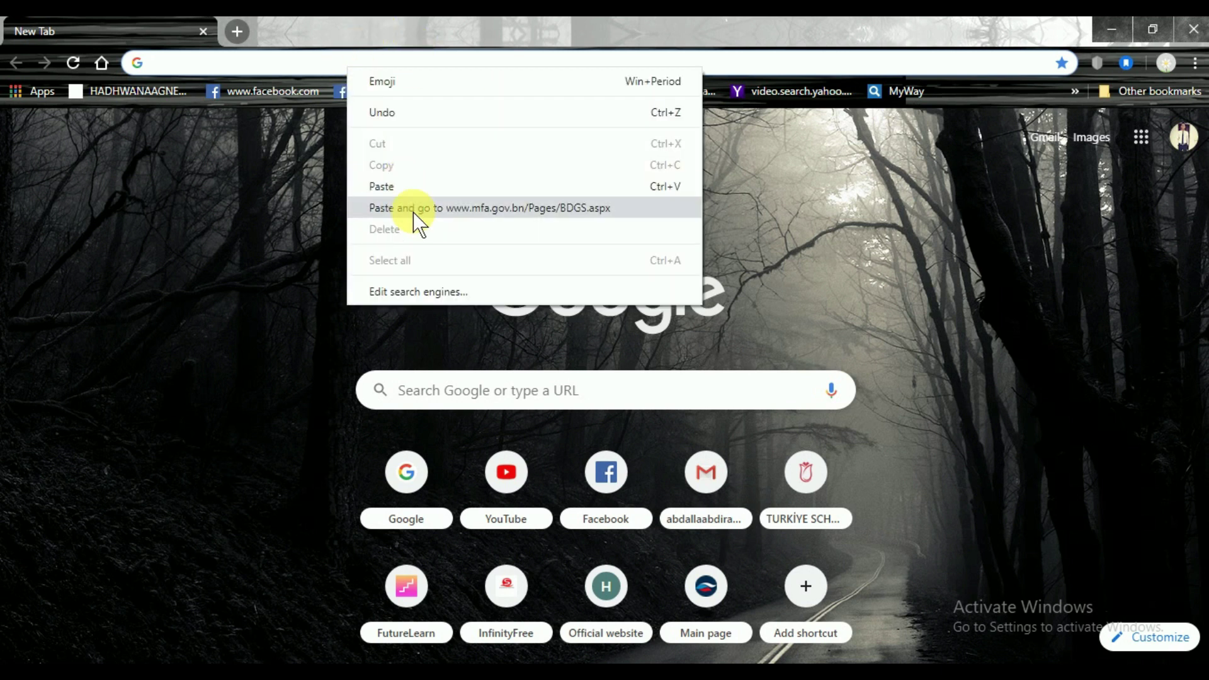
{"action": "left_click", "coordinate": [408, 184]}
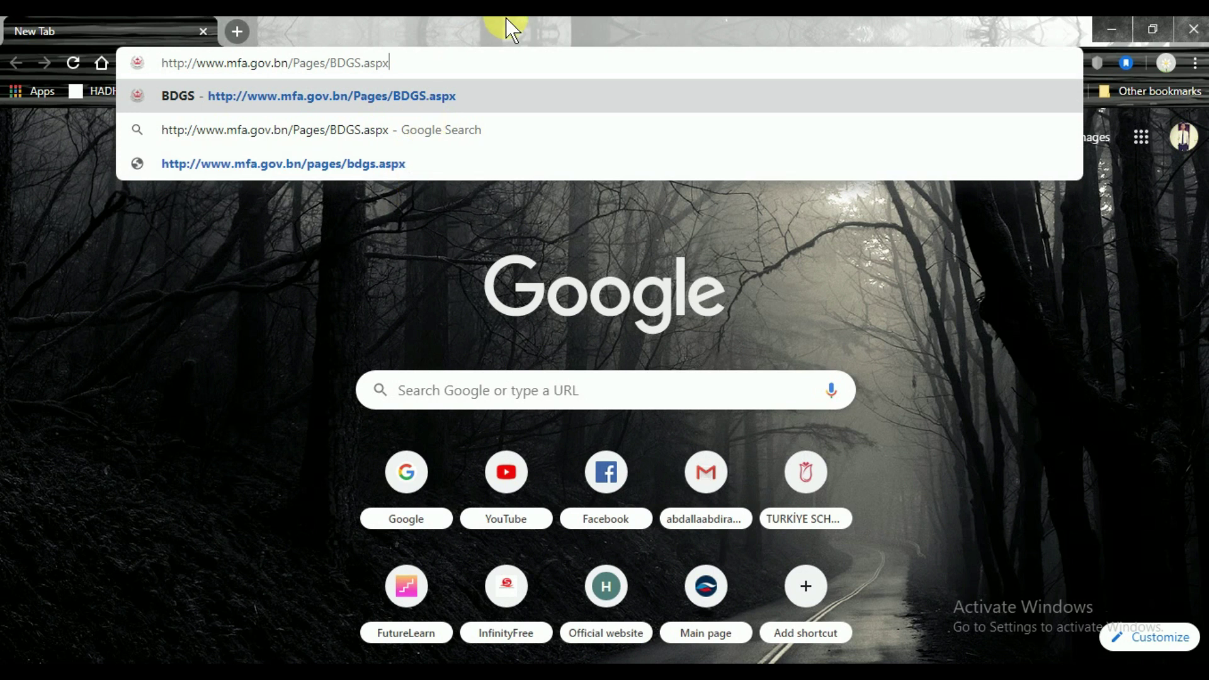
{"action": "key", "text": "Return"}
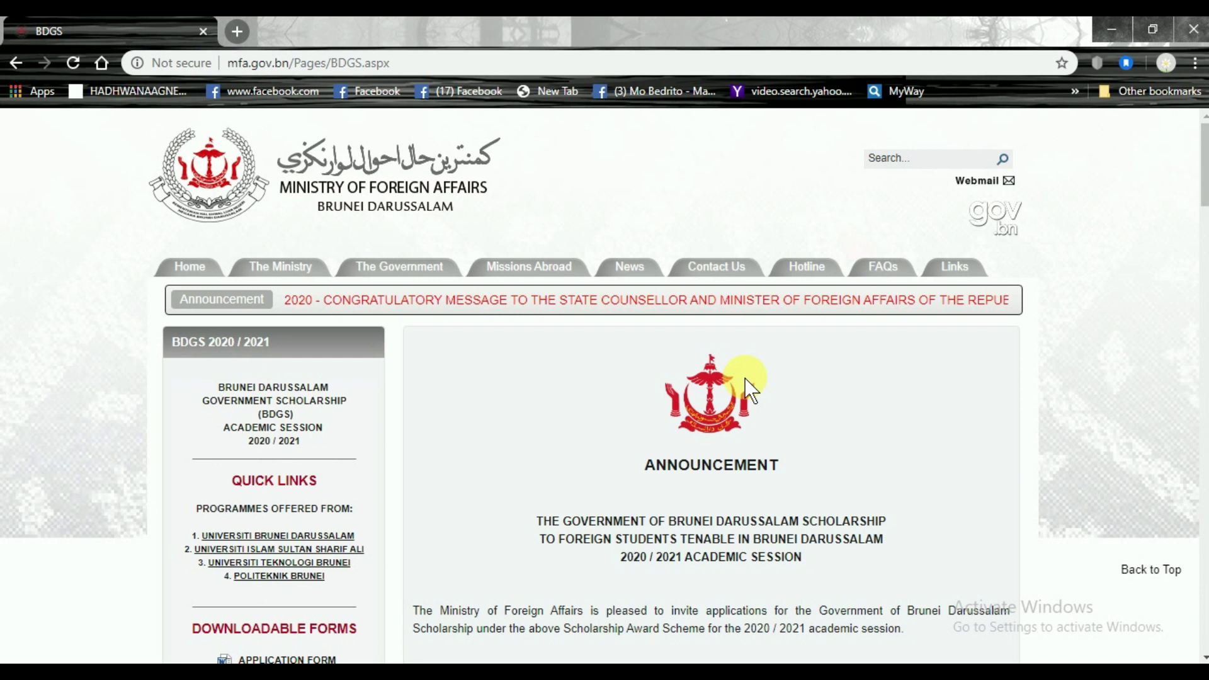
Step: Download the Word version of the scholarship application form from the downloadable forms on the page
{"action": "scroll", "coordinate": [745, 377], "scroll_direction": "down", "scroll_amount": 3}
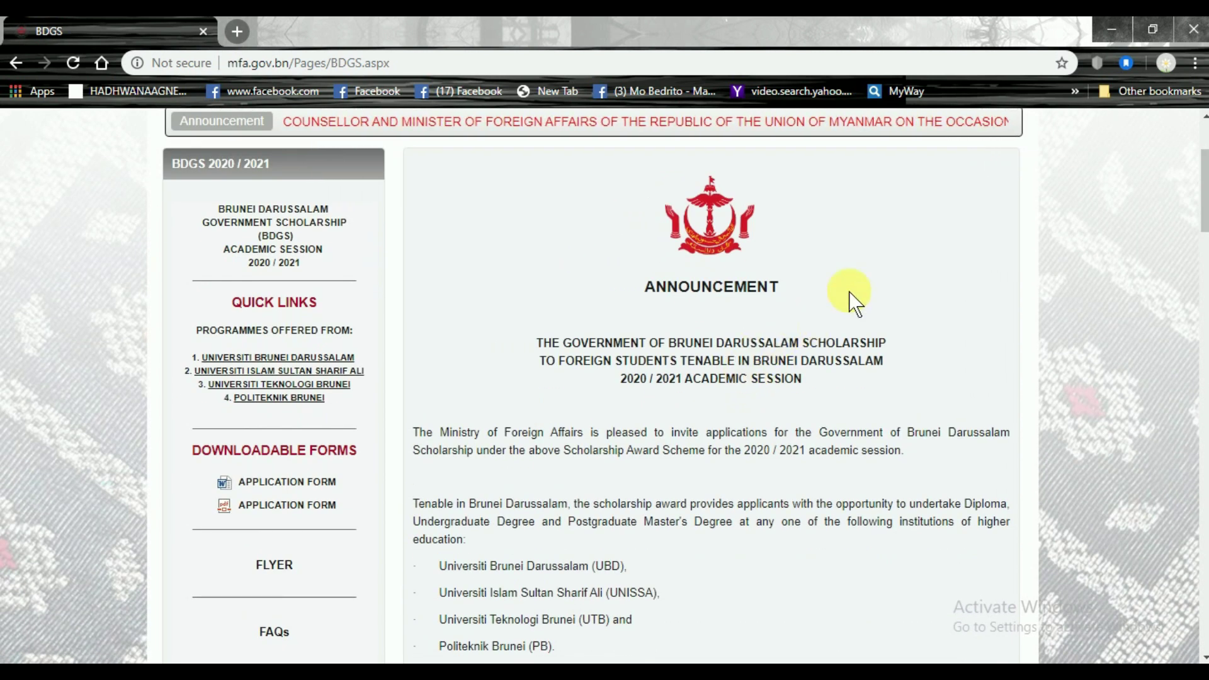
{"action": "scroll", "coordinate": [849, 293], "scroll_direction": "down", "scroll_amount": 2}
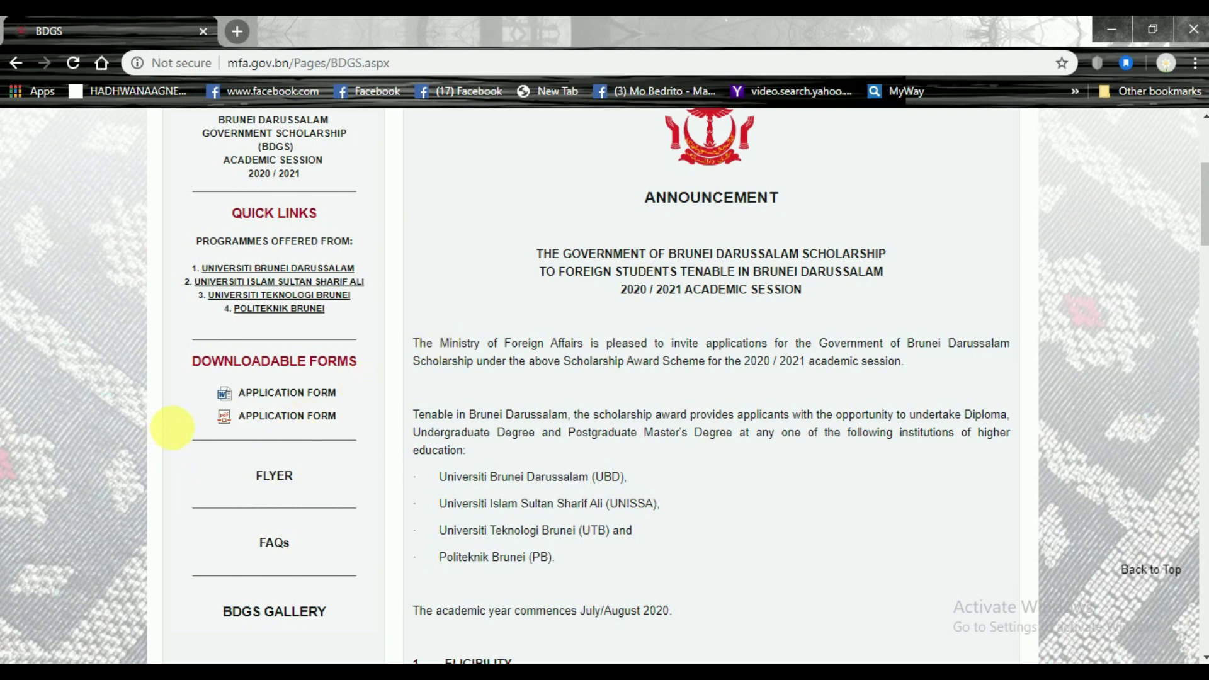
{"action": "left_click", "coordinate": [275, 403]}
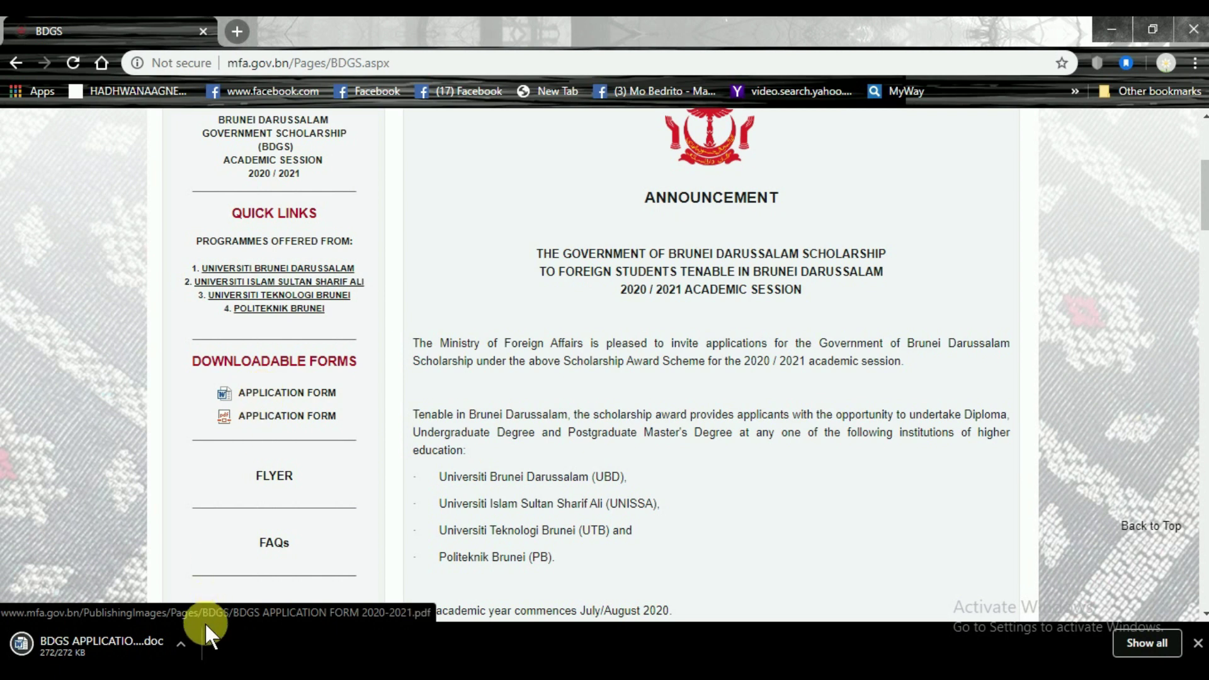
Step: Open the downloaded application form in Word, dismiss the Office activation notice and enable editing of the document
{"action": "left_click", "coordinate": [183, 646]}
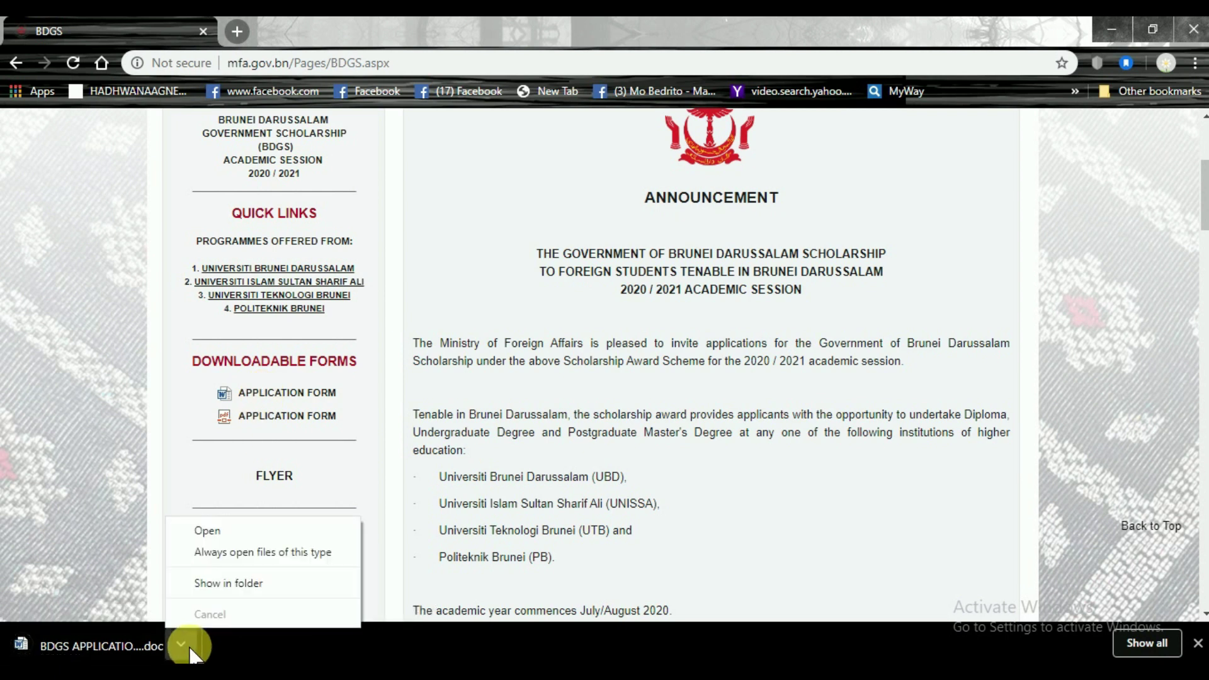
{"action": "left_click", "coordinate": [217, 532]}
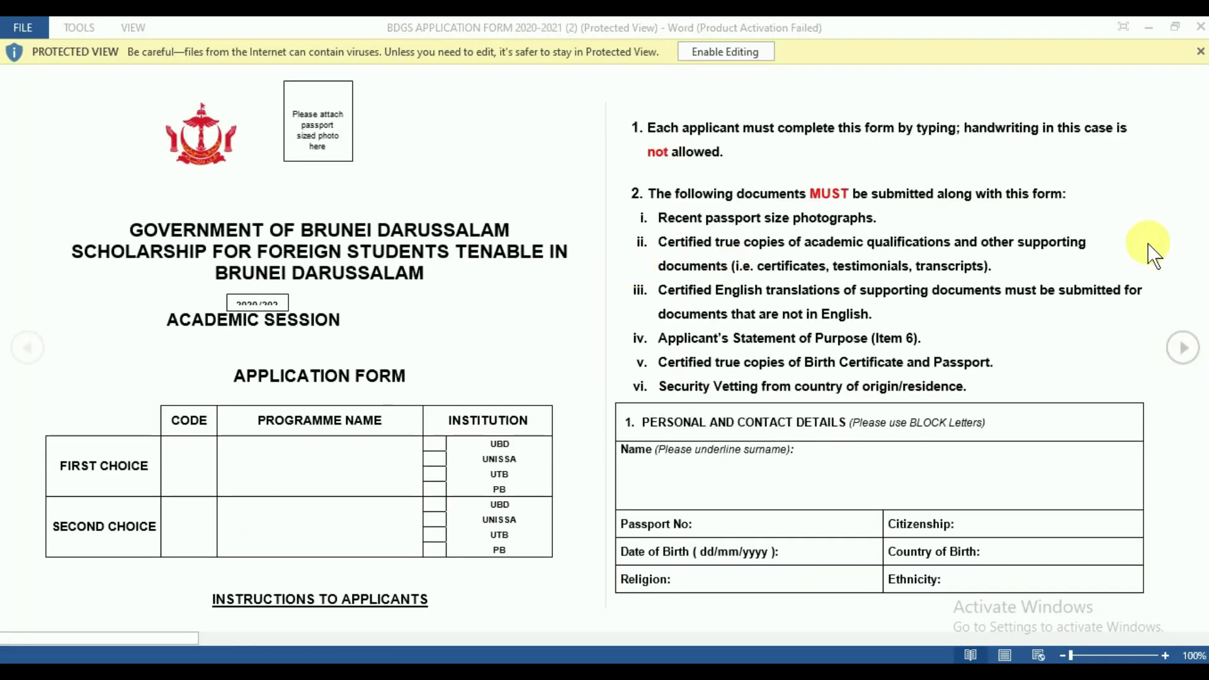
{"action": "left_click", "coordinate": [808, 150]}
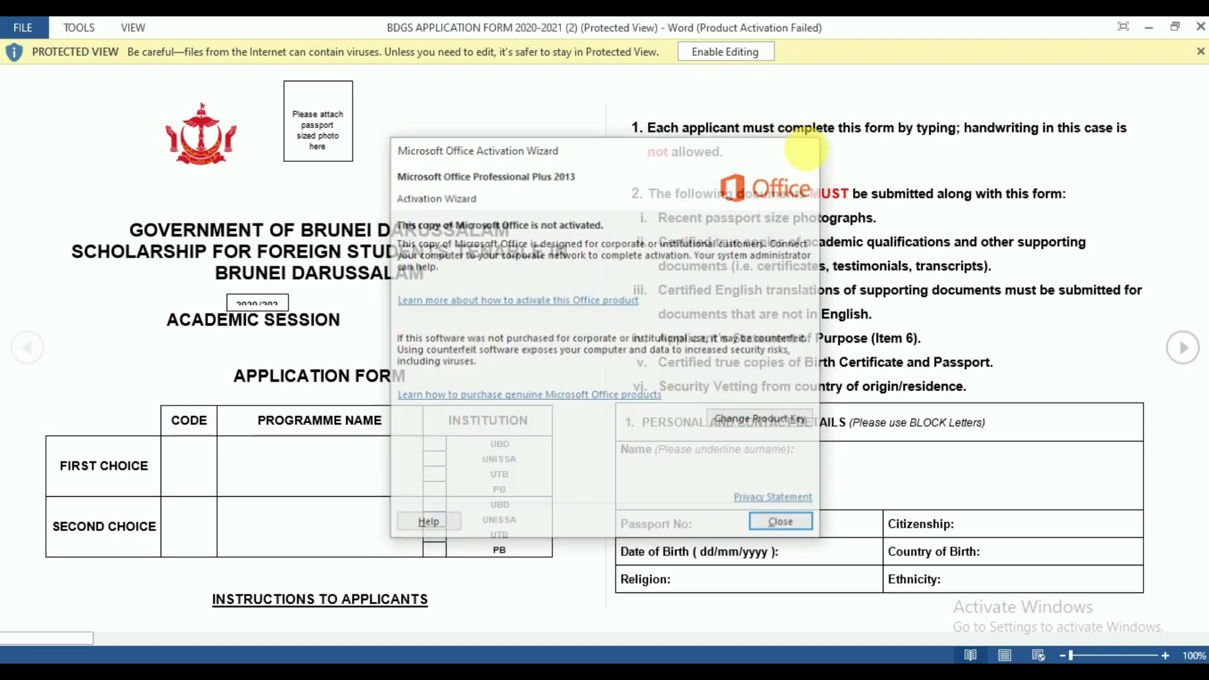
{"action": "left_click", "coordinate": [736, 52]}
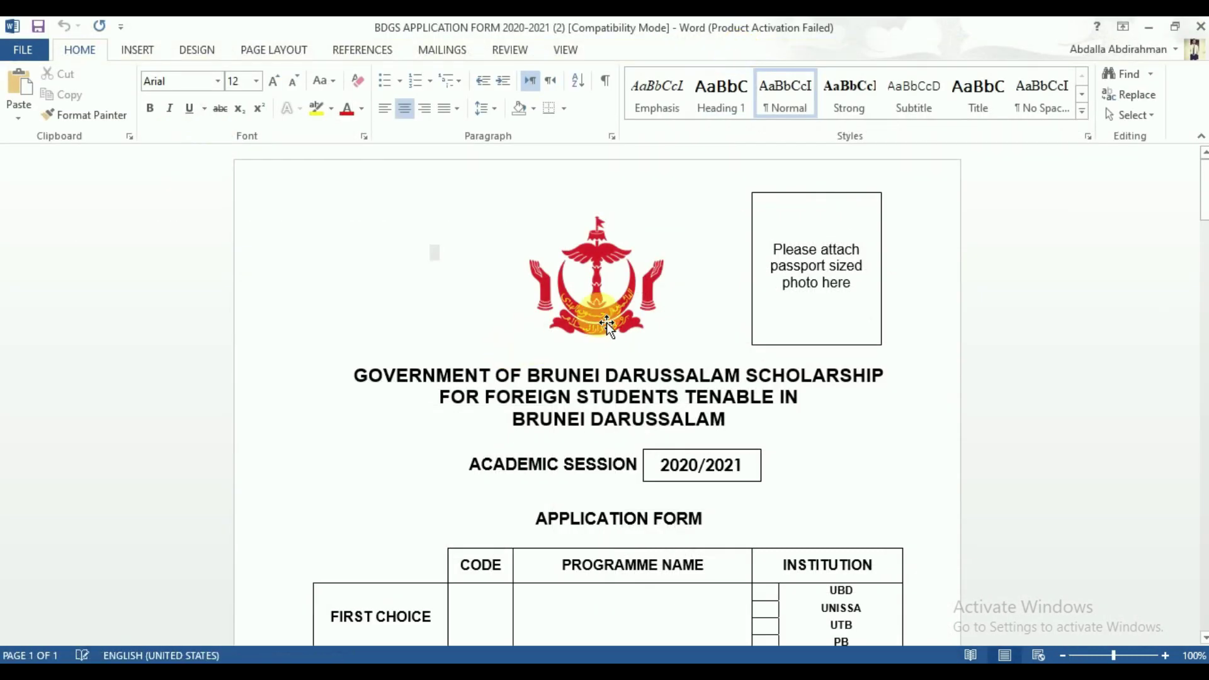
Step: Skim the whole application form, including the programme choice table and the instructions to applicants on the first page
{"action": "scroll", "coordinate": [675, 287], "scroll_direction": "down", "scroll_amount": 2}
{"action": "scroll", "coordinate": [674, 287], "scroll_direction": "up", "scroll_amount": 2}
{"action": "scroll", "coordinate": [677, 288], "scroll_direction": "down", "scroll_amount": 12}
{"action": "scroll", "coordinate": [677, 289], "scroll_direction": "down", "scroll_amount": 11}
{"action": "scroll", "coordinate": [669, 282], "scroll_direction": "up", "scroll_amount": 20}
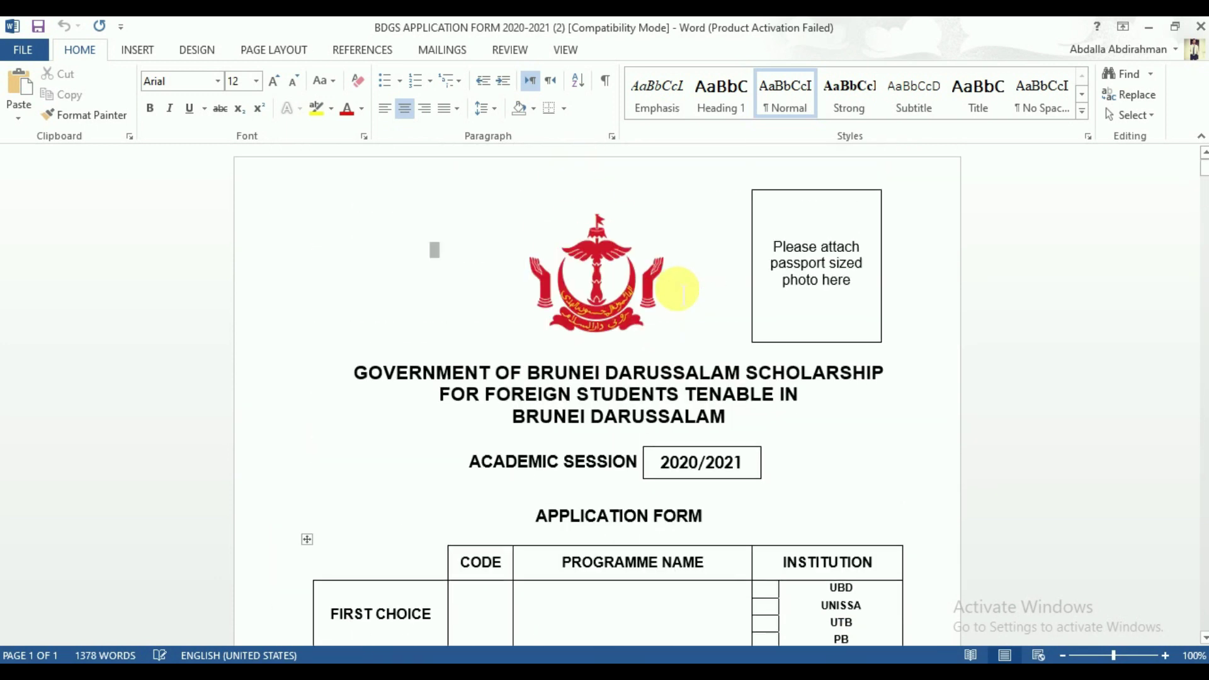
{"action": "scroll", "coordinate": [677, 288], "scroll_direction": "down", "scroll_amount": 1}
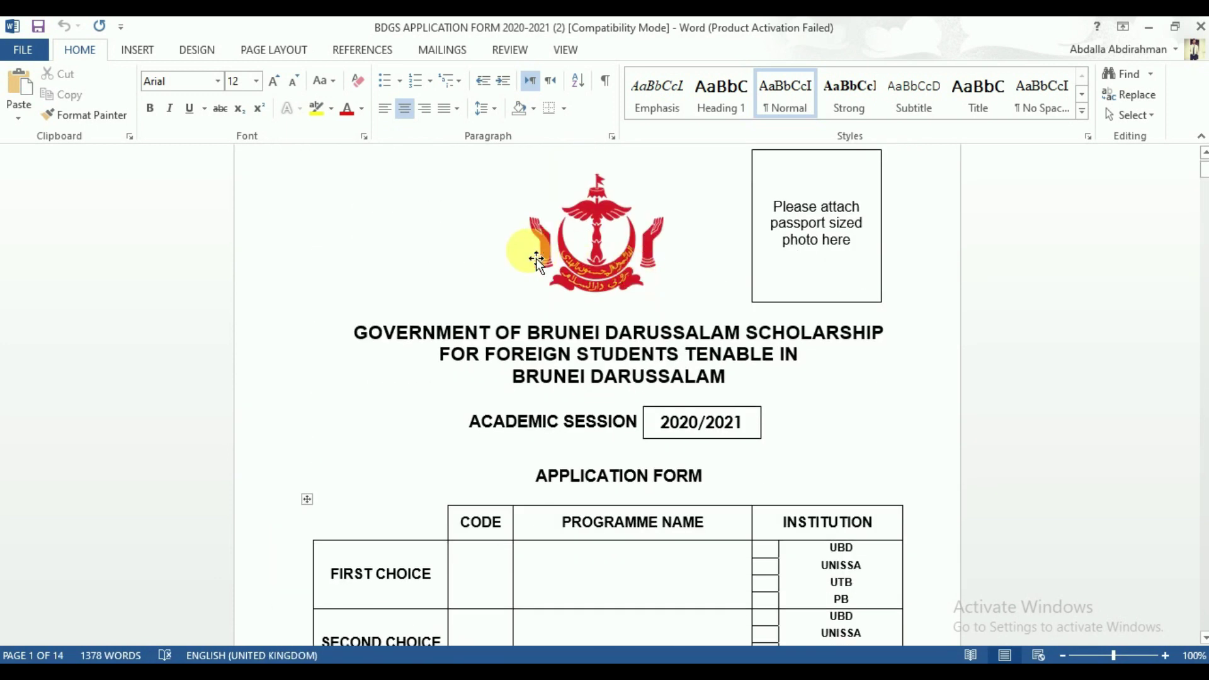
{"action": "scroll", "coordinate": [537, 258], "scroll_direction": "down", "scroll_amount": 1}
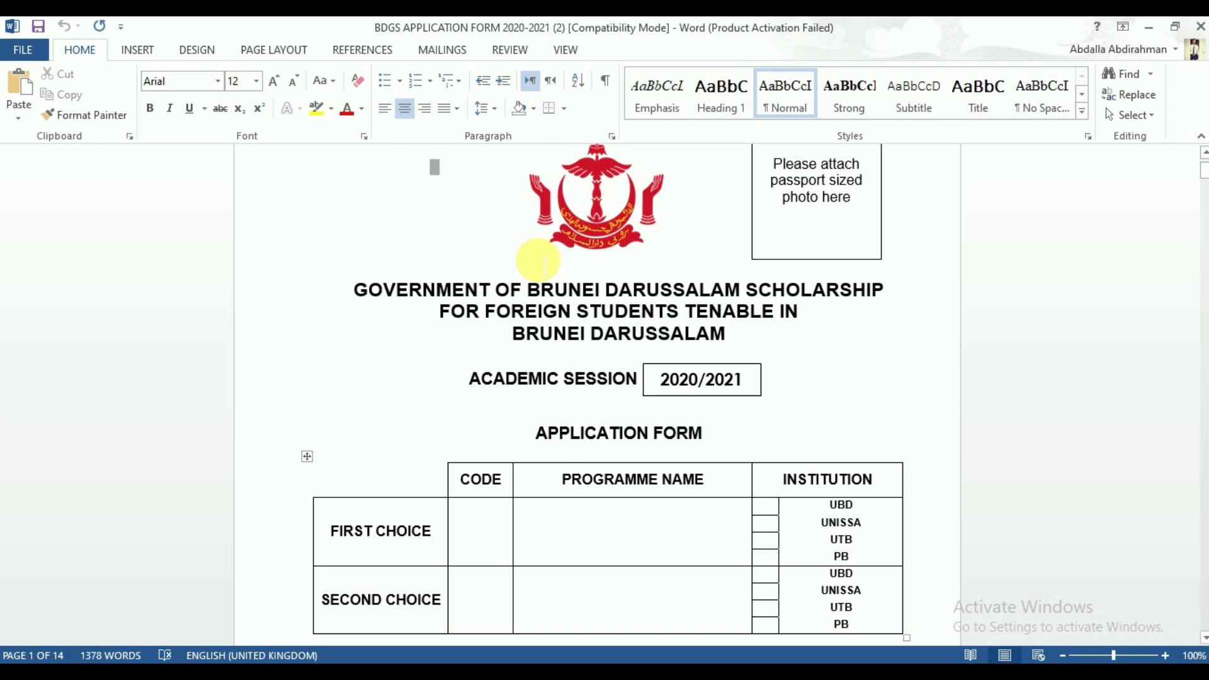
{"action": "scroll", "coordinate": [538, 259], "scroll_direction": "down", "scroll_amount": 8}
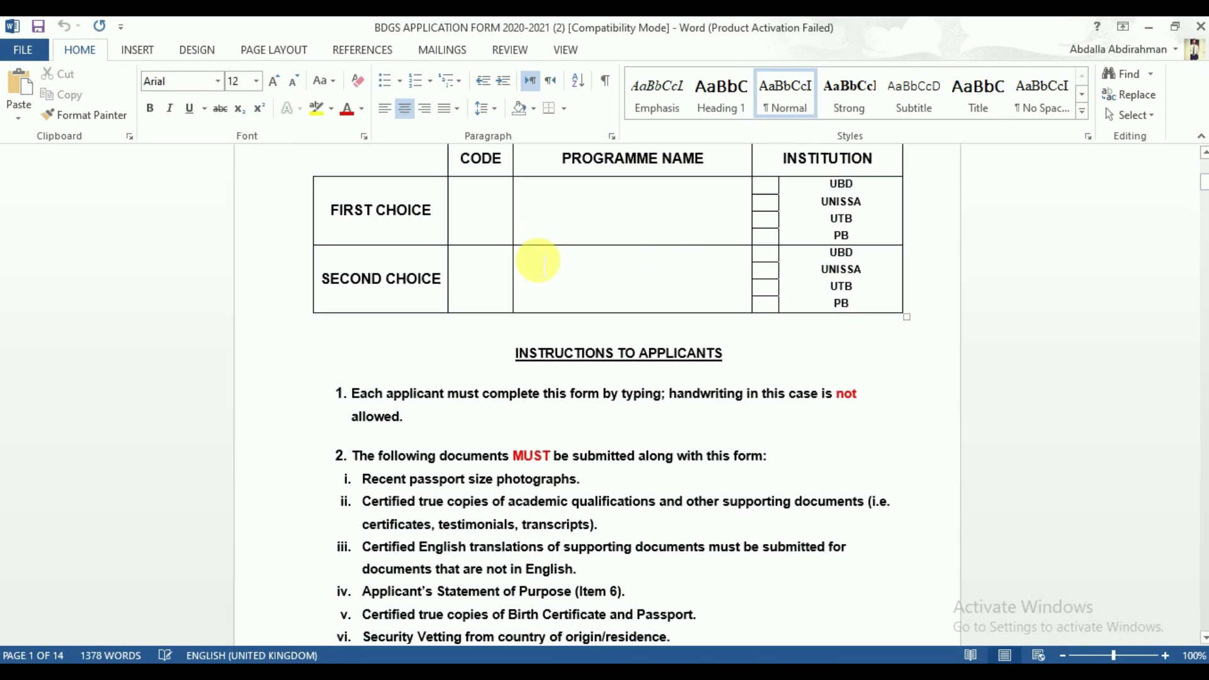
{"action": "scroll", "coordinate": [539, 260], "scroll_direction": "down", "scroll_amount": 3}
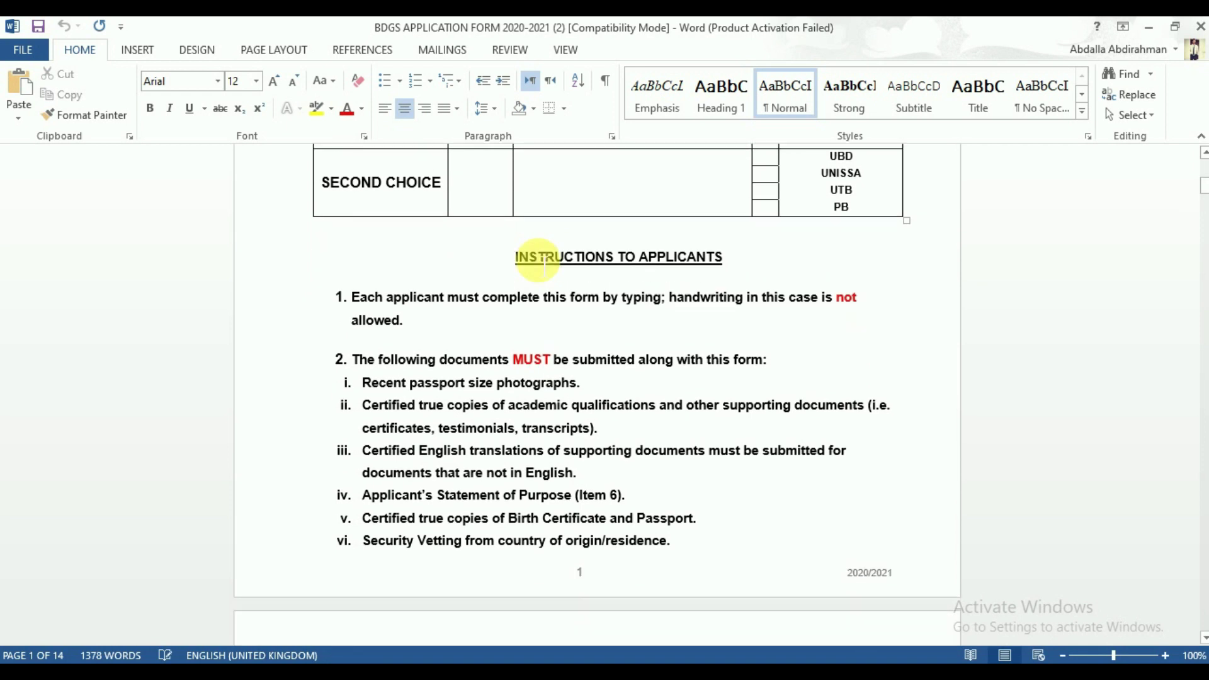
{"action": "scroll", "coordinate": [538, 259], "scroll_direction": "up", "scroll_amount": 4}
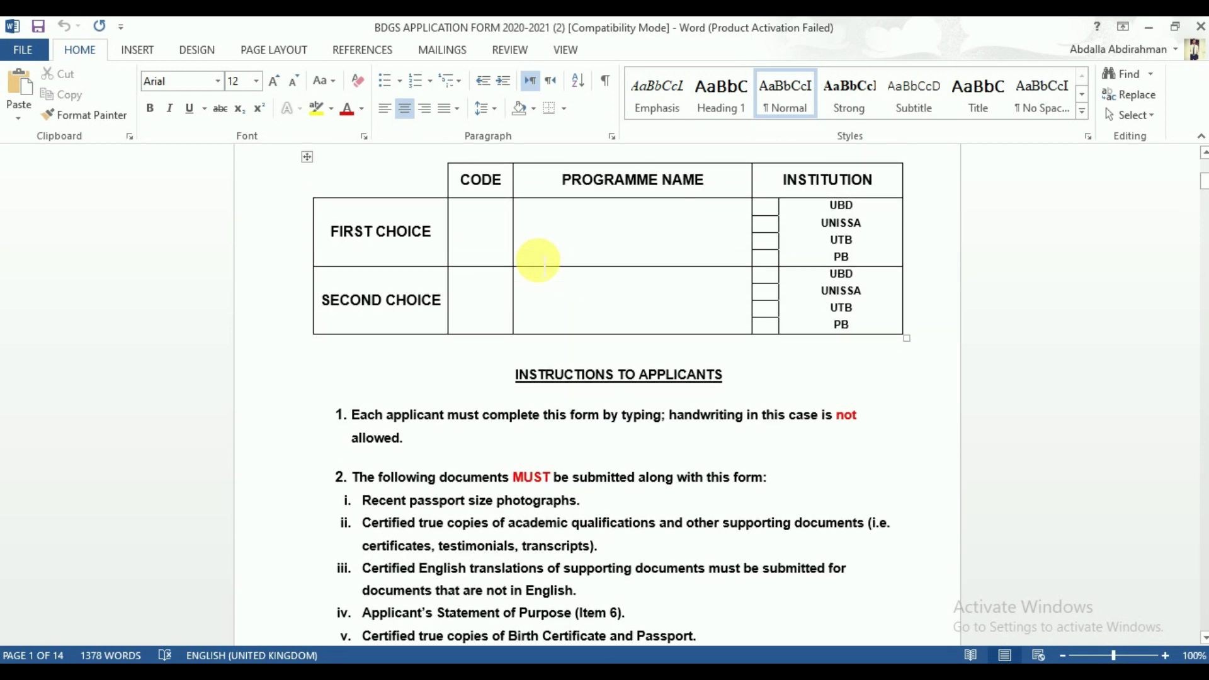
Step: Look over the form's personal and contact details and education experience sections, and return to the first page
{"action": "scroll", "coordinate": [543, 262], "scroll_direction": "down", "scroll_amount": 12}
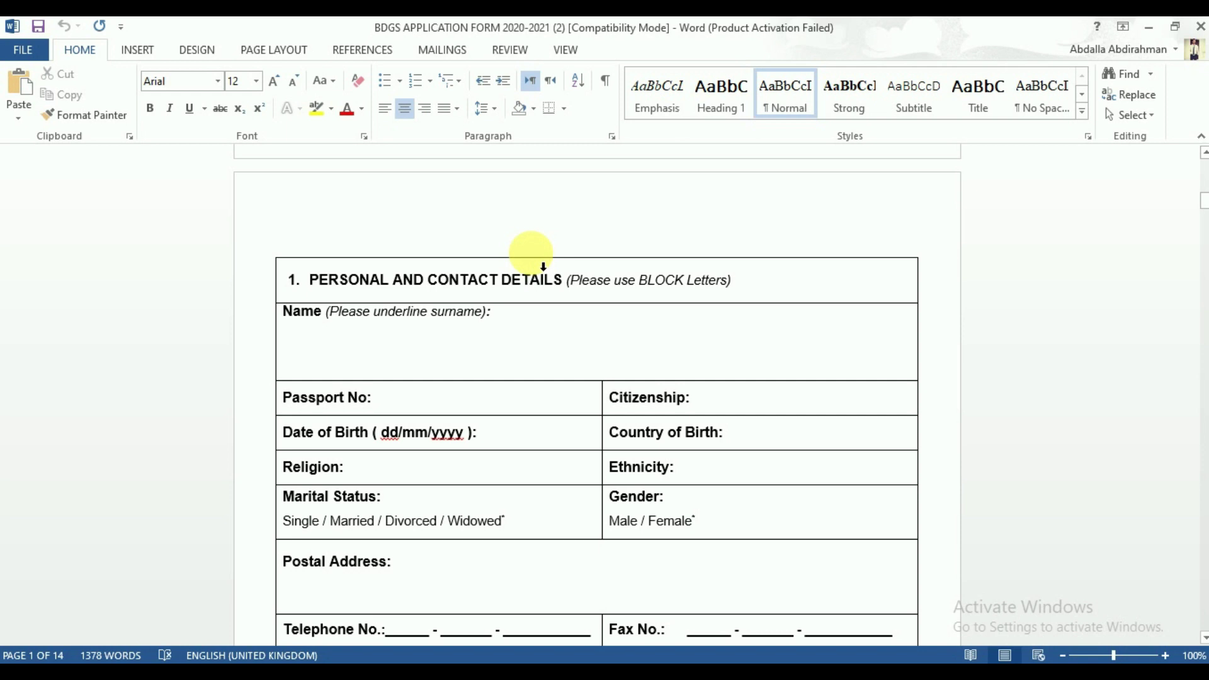
{"action": "scroll", "coordinate": [544, 265], "scroll_direction": "down", "scroll_amount": 11}
{"action": "scroll", "coordinate": [539, 260], "scroll_direction": "down", "scroll_amount": 6}
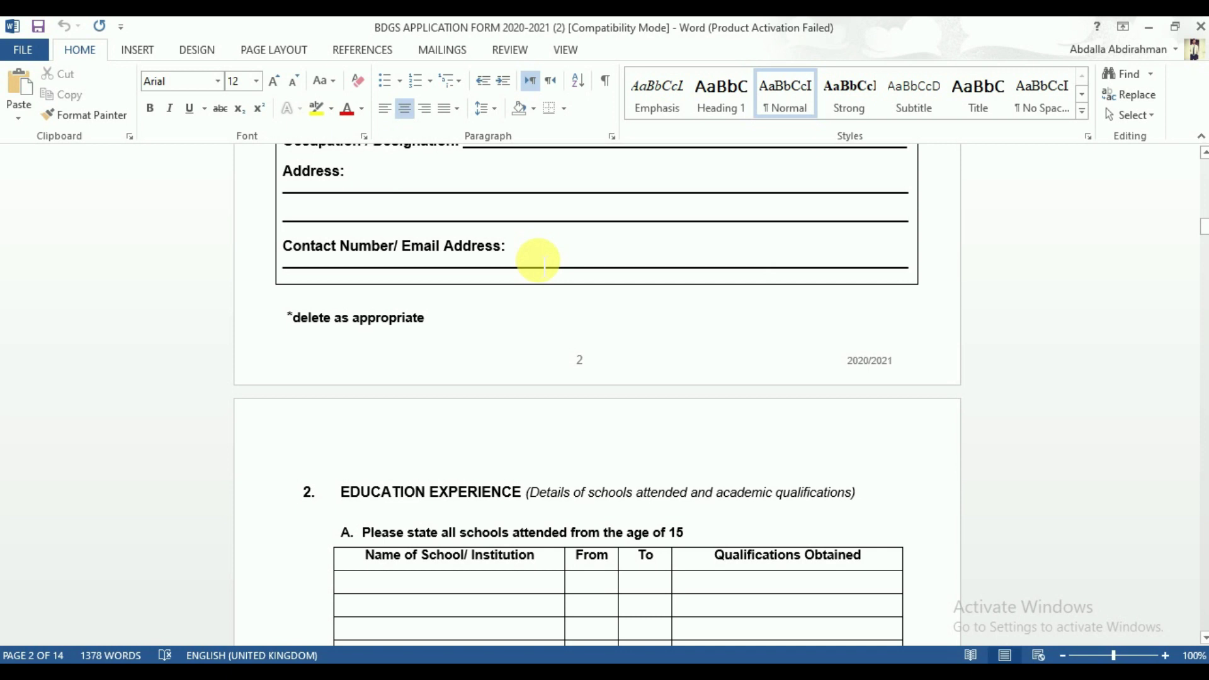
{"action": "scroll", "coordinate": [539, 259], "scroll_direction": "down", "scroll_amount": 4}
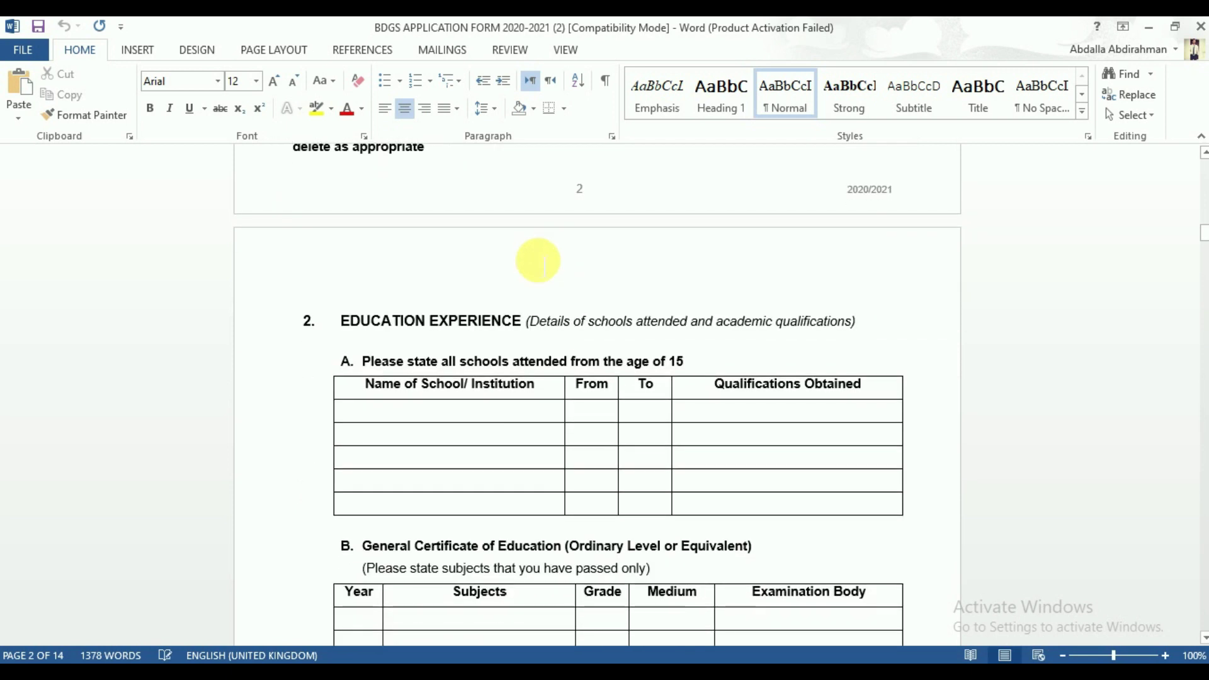
{"action": "scroll", "coordinate": [539, 260], "scroll_direction": "down", "scroll_amount": 3}
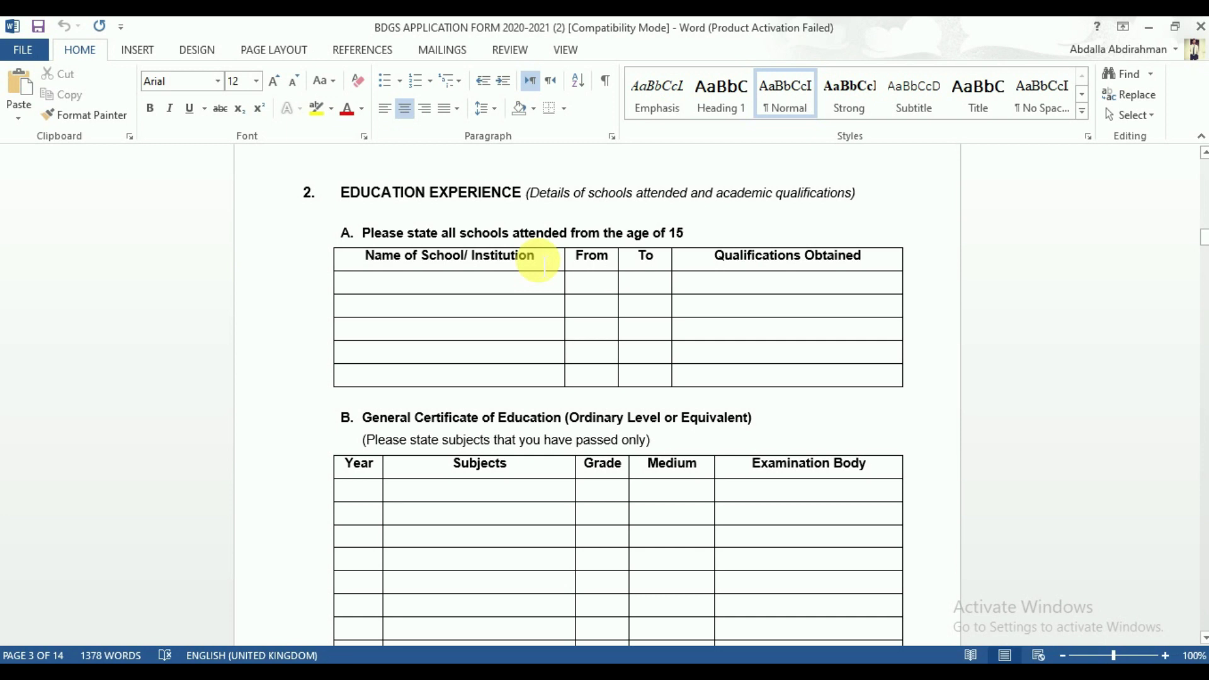
{"action": "scroll", "coordinate": [545, 260], "scroll_direction": "up", "scroll_amount": 20}
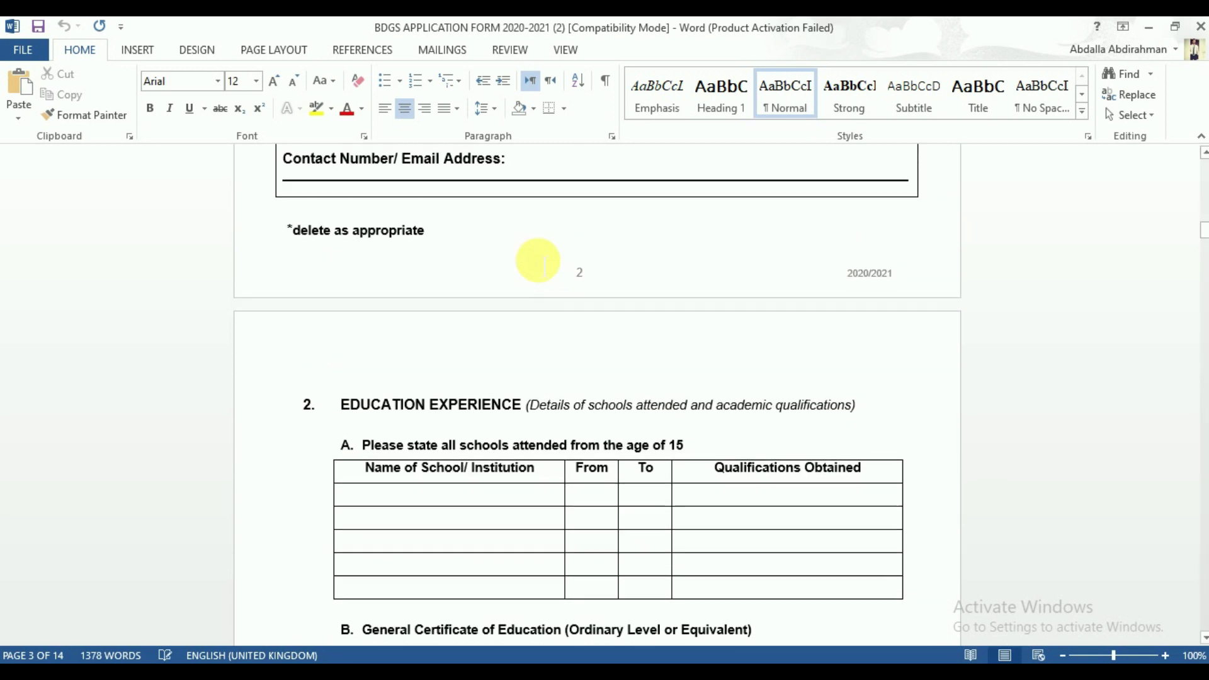
{"action": "scroll", "coordinate": [545, 252], "scroll_direction": "up", "scroll_amount": 12}
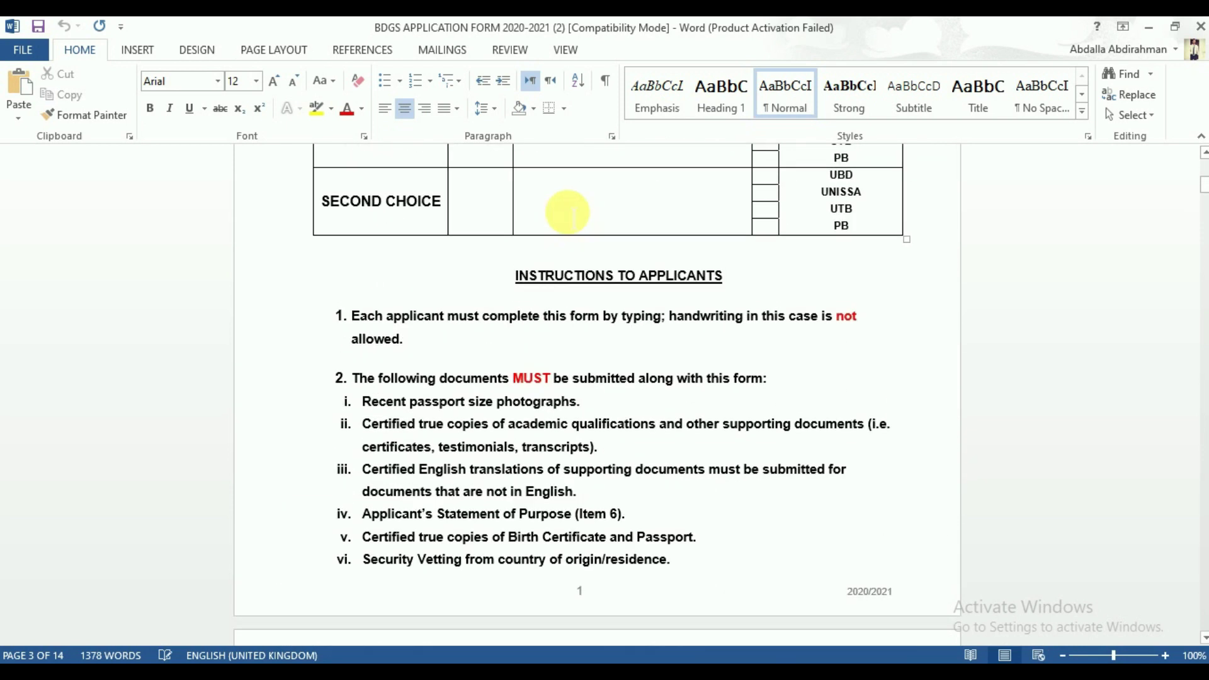
{"action": "scroll", "coordinate": [572, 224], "scroll_direction": "down", "scroll_amount": 2}
{"action": "scroll", "coordinate": [573, 224], "scroll_direction": "up", "scroll_amount": 2}
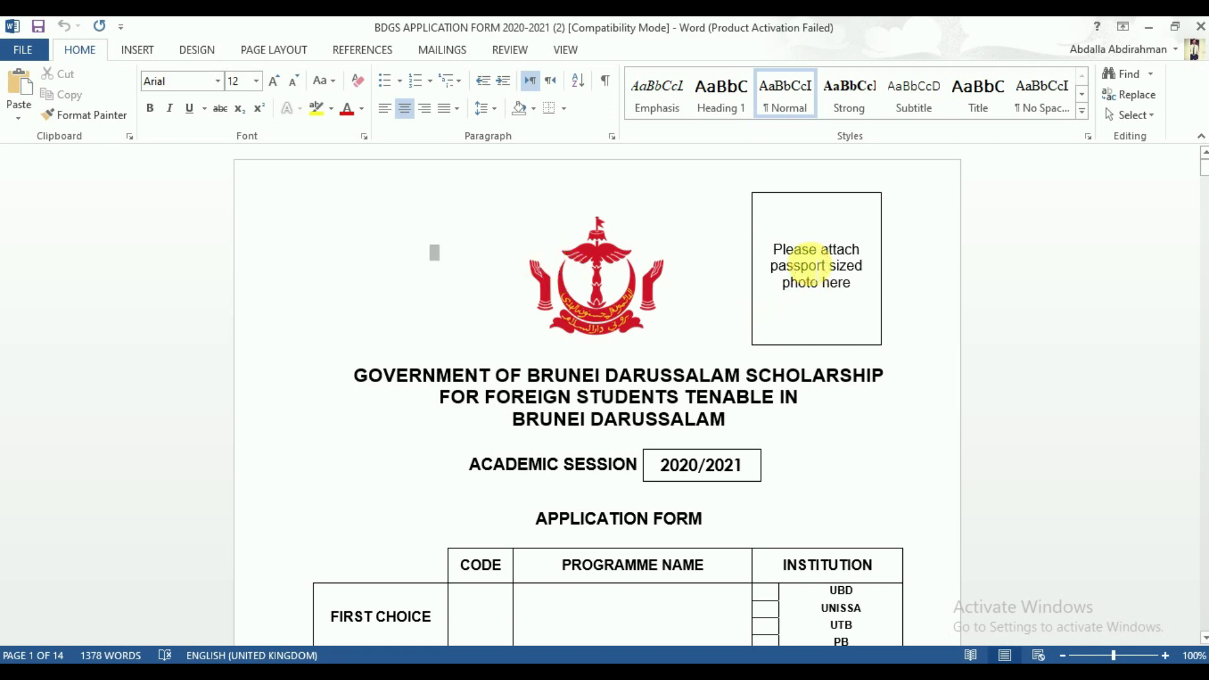
Step: Place the cursor in the passport photo box on the first page and view the options for inserting a picture
{"action": "left_click", "coordinate": [808, 260]}
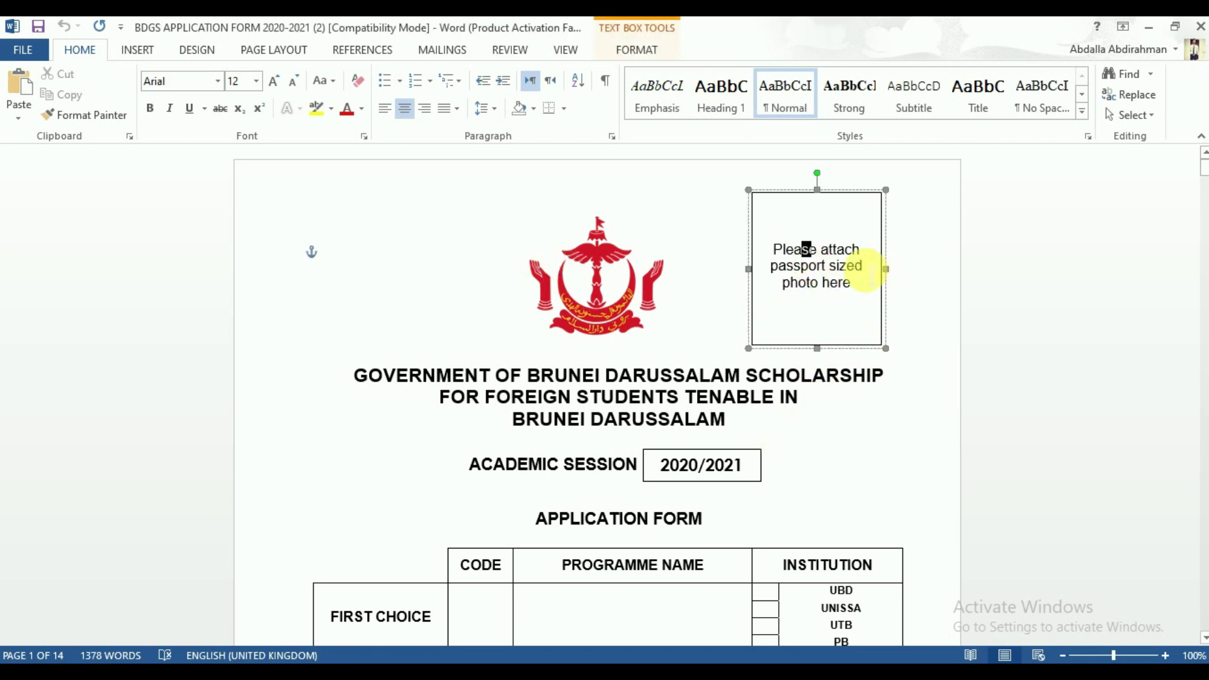
{"action": "left_click", "coordinate": [832, 266]}
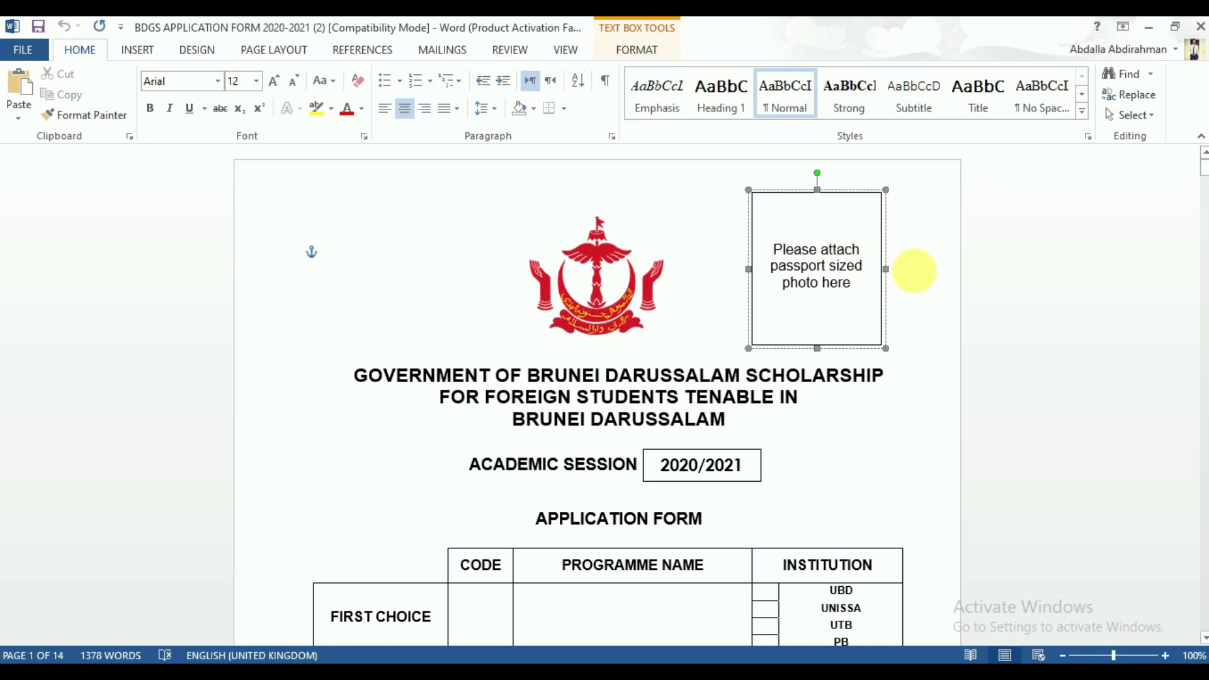
{"action": "left_click", "coordinate": [841, 244]}
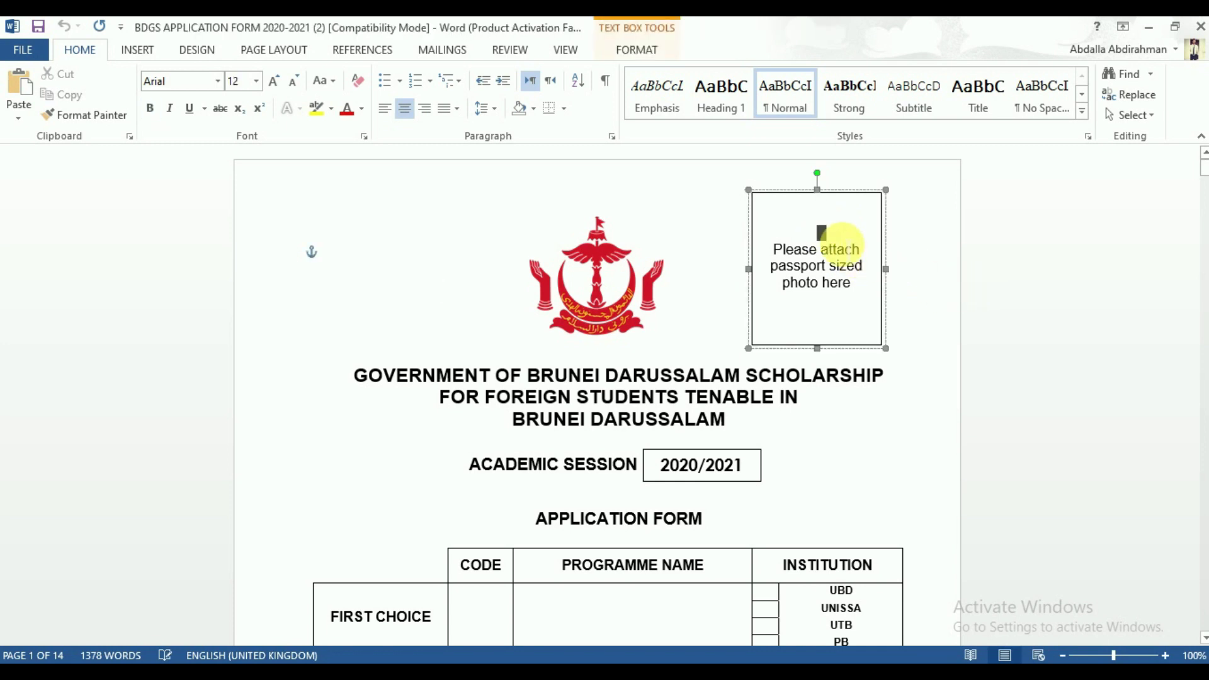
{"action": "left_click", "coordinate": [139, 48]}
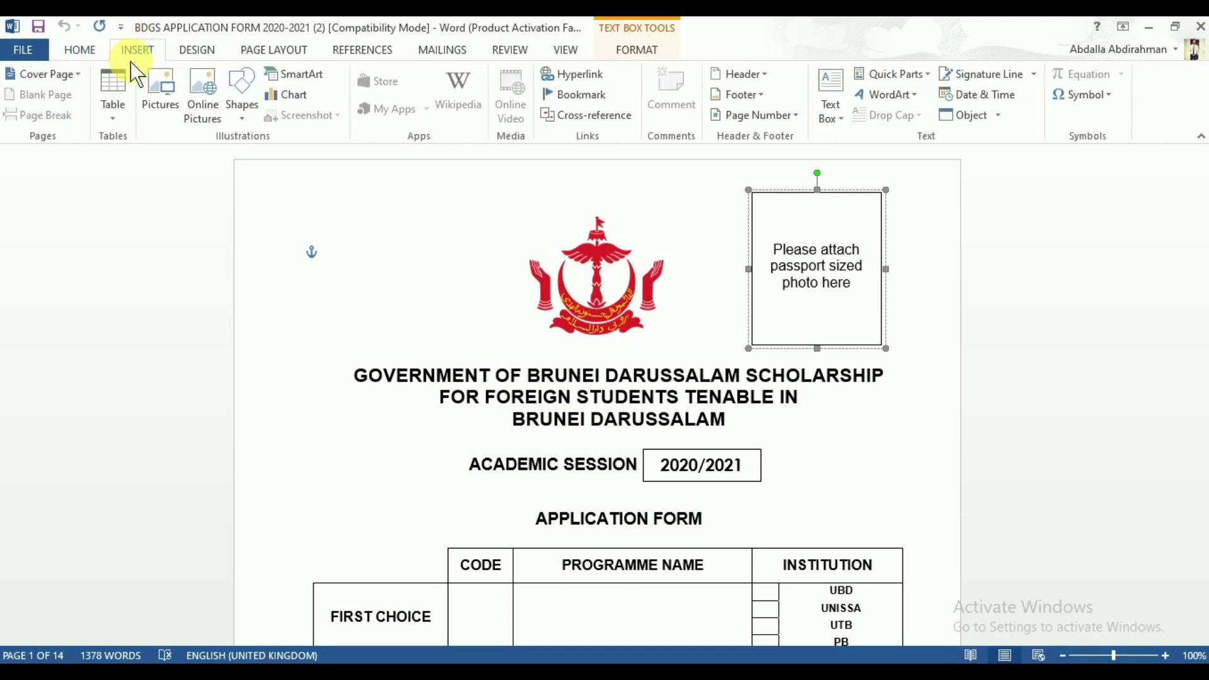
{"action": "left_click", "coordinate": [529, 205]}
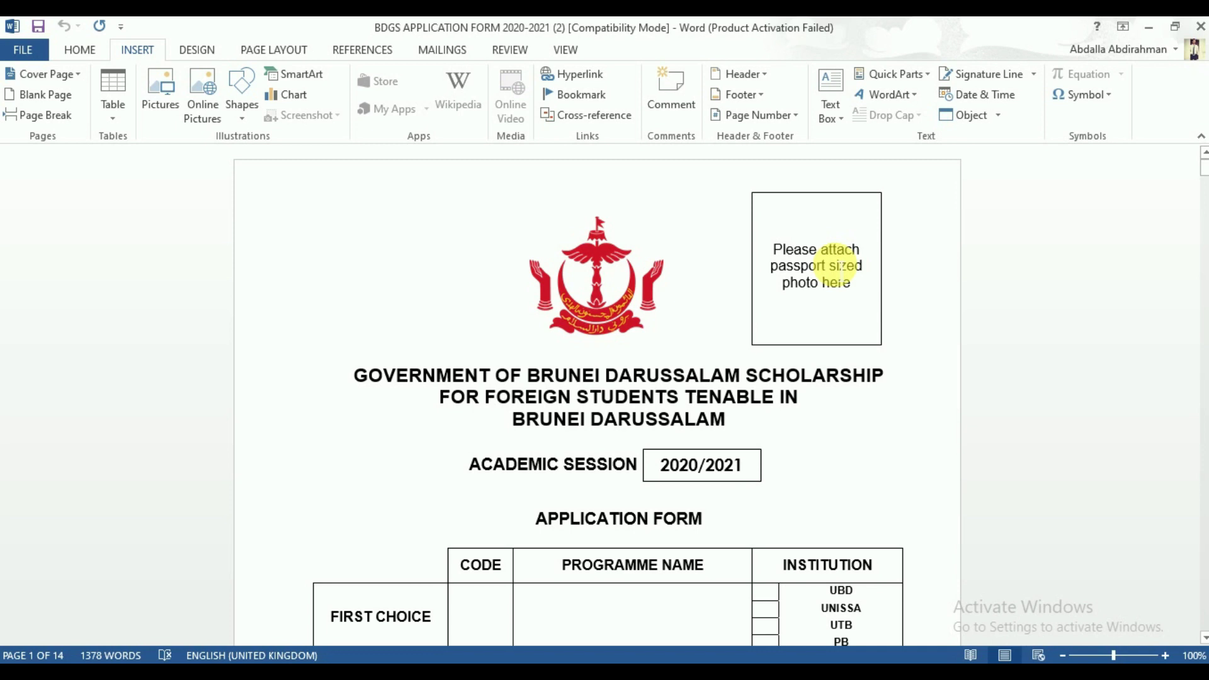
Step: Read the first and second choice table and the list of documents required from applicants
{"action": "scroll", "coordinate": [832, 282], "scroll_direction": "down", "scroll_amount": 5}
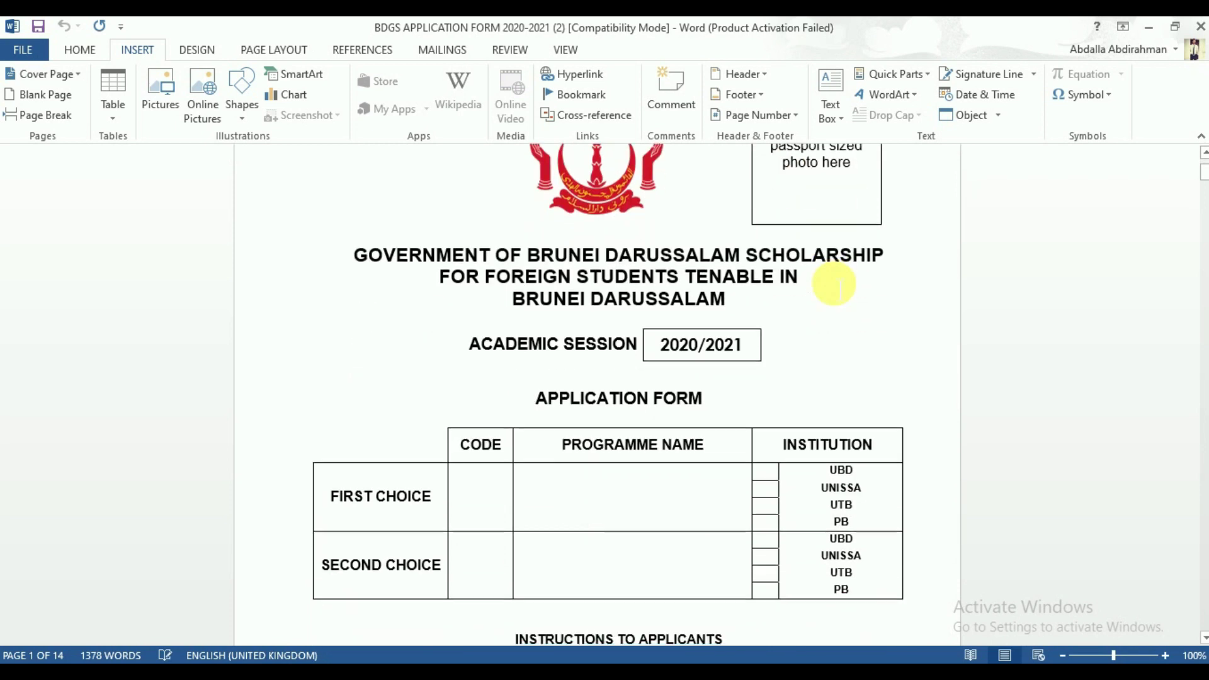
{"action": "scroll", "coordinate": [822, 277], "scroll_direction": "down", "scroll_amount": 1}
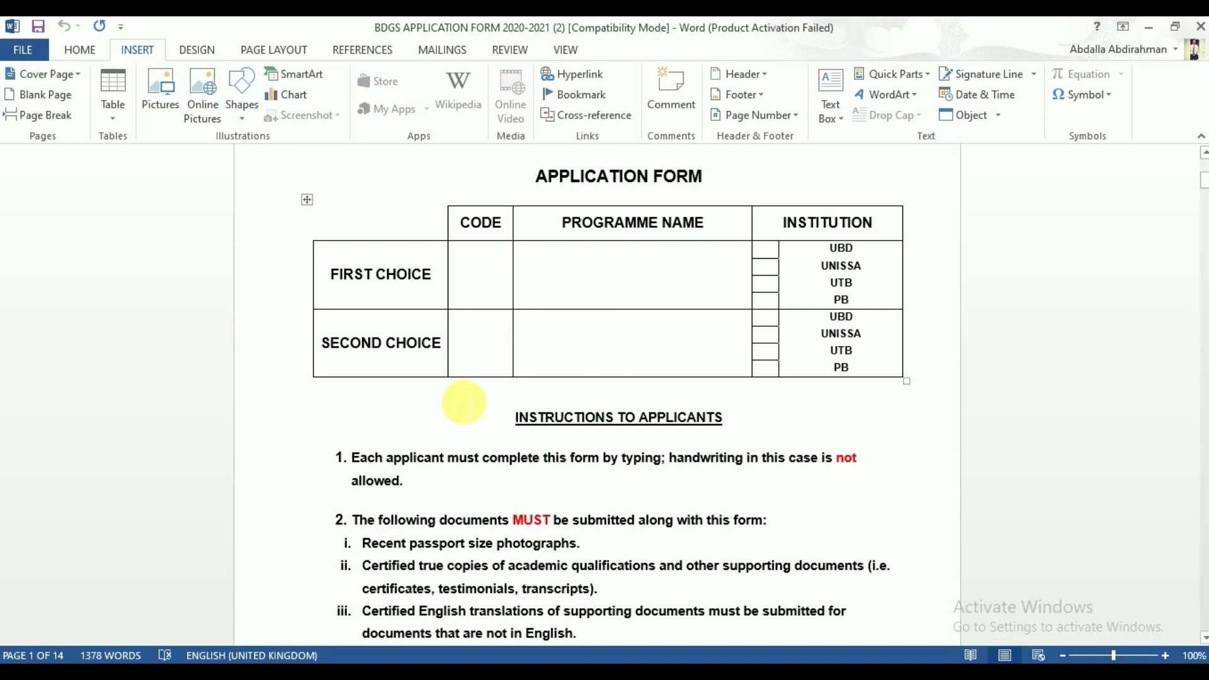
{"action": "scroll", "coordinate": [693, 441], "scroll_direction": "down", "scroll_amount": 4}
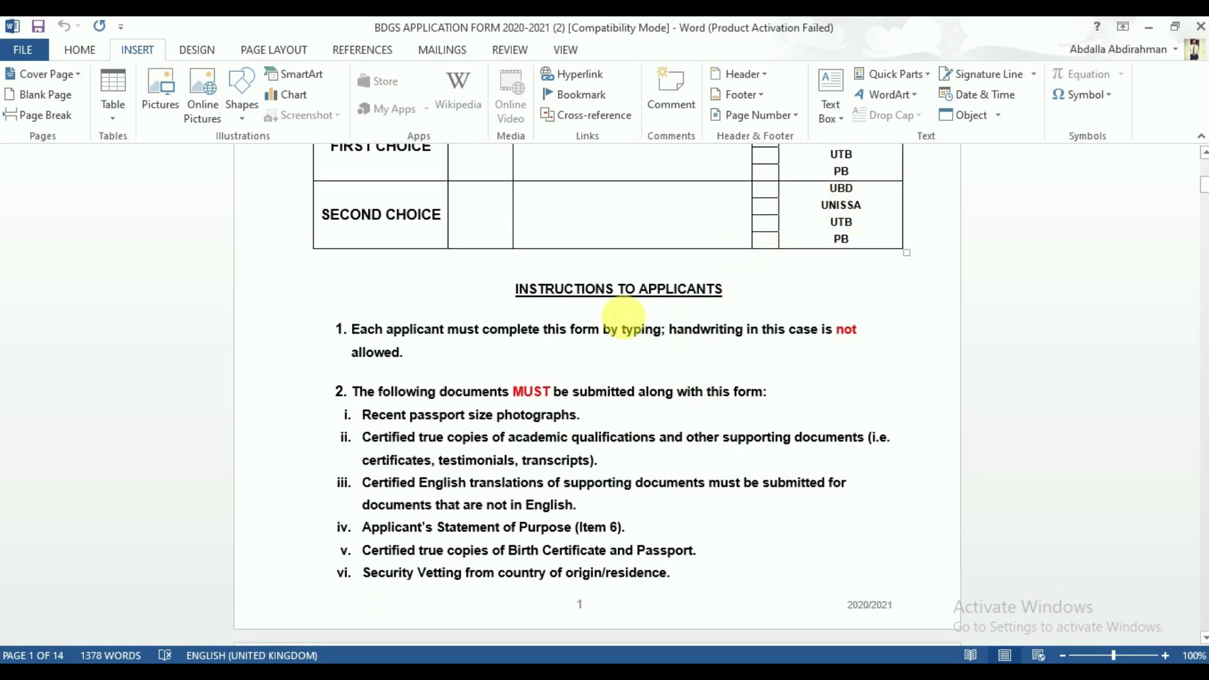
{"action": "scroll", "coordinate": [626, 322], "scroll_direction": "down", "scroll_amount": 4}
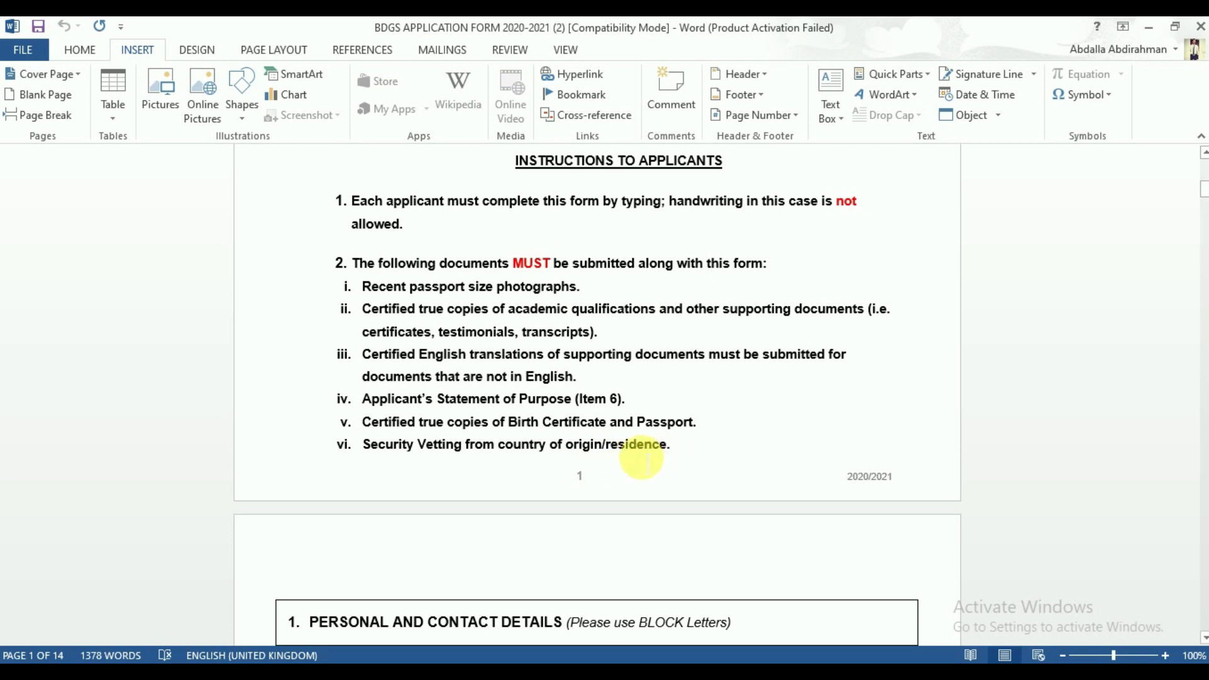
Step: Go through the personal details fields in section 1, from name and passport number to marital status, gender and postal address
{"action": "scroll", "coordinate": [504, 457], "scroll_direction": "down", "scroll_amount": 3}
{"action": "scroll", "coordinate": [515, 396], "scroll_direction": "down", "scroll_amount": 3}
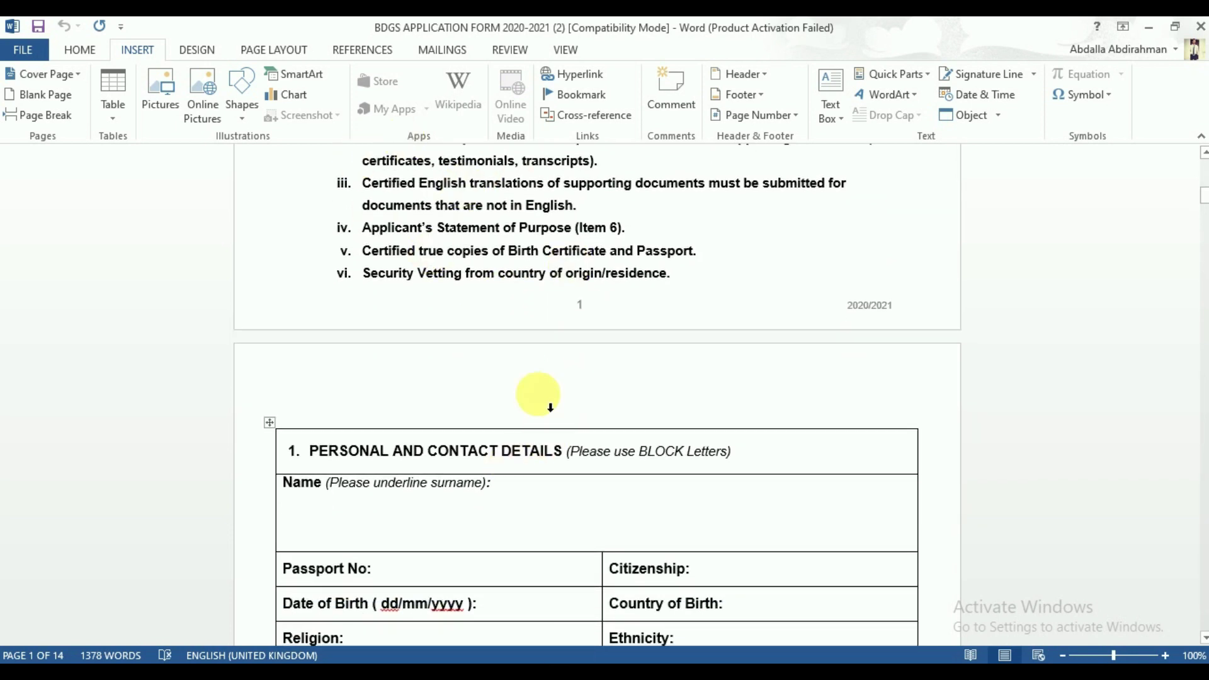
{"action": "scroll", "coordinate": [538, 387], "scroll_direction": "down", "scroll_amount": 9}
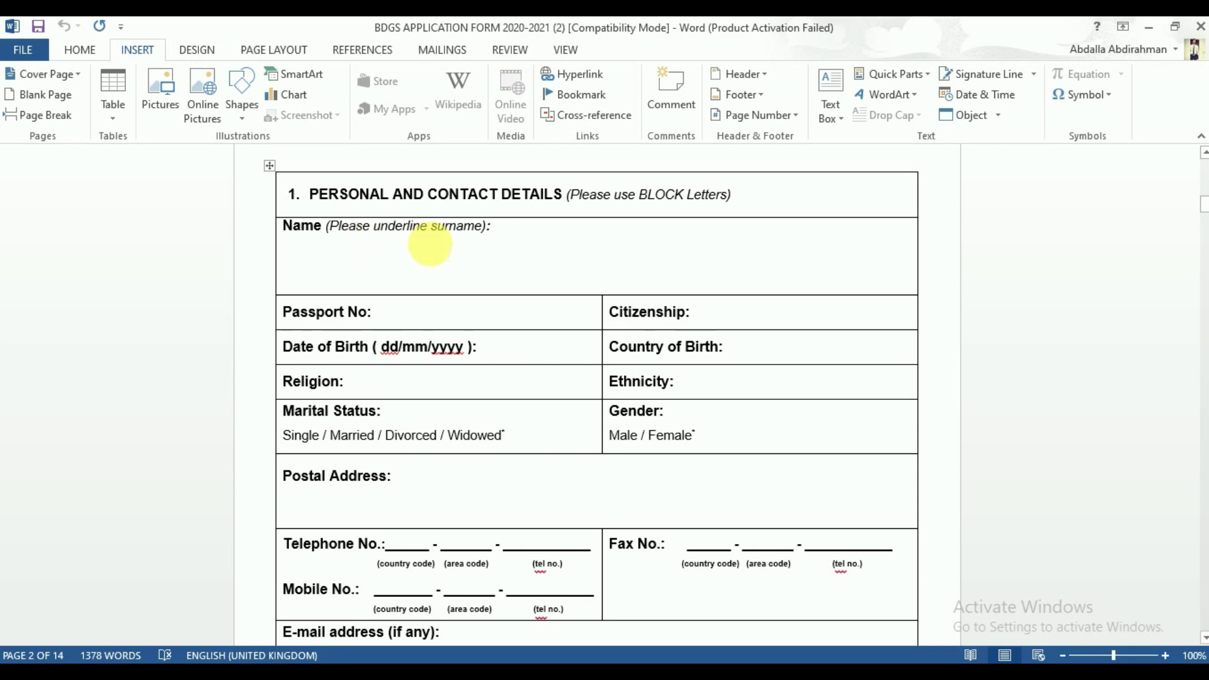
{"action": "left_click", "coordinate": [354, 246]}
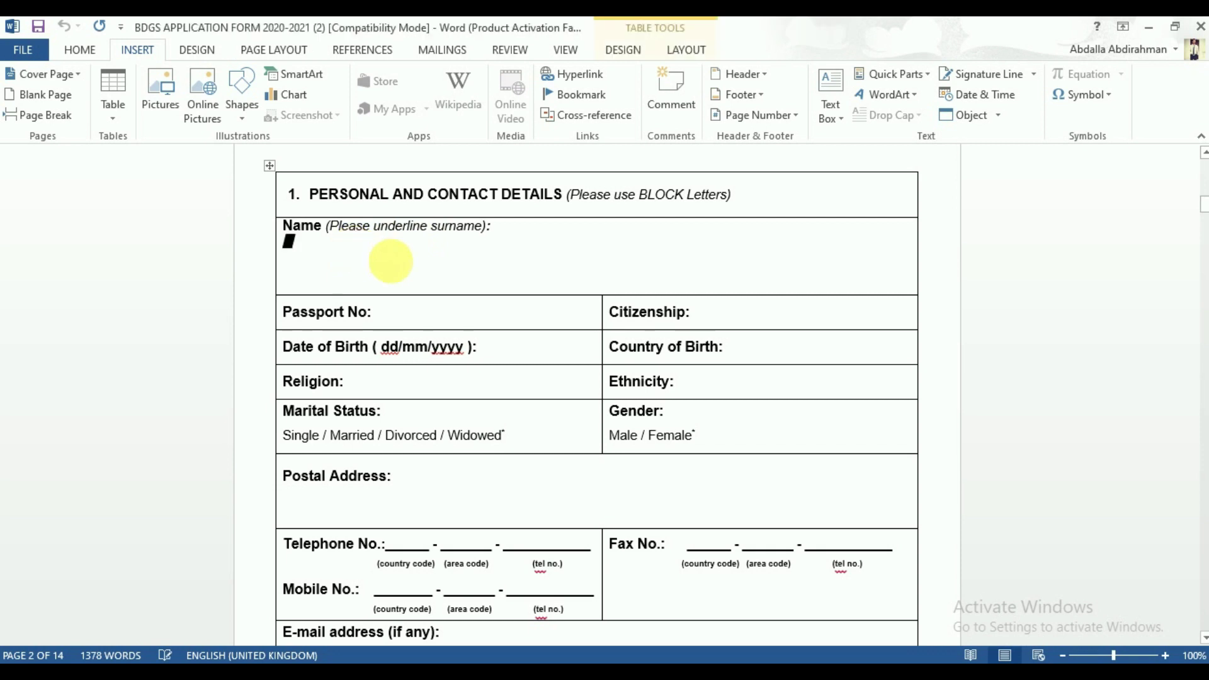
{"action": "left_click", "coordinate": [425, 325]}
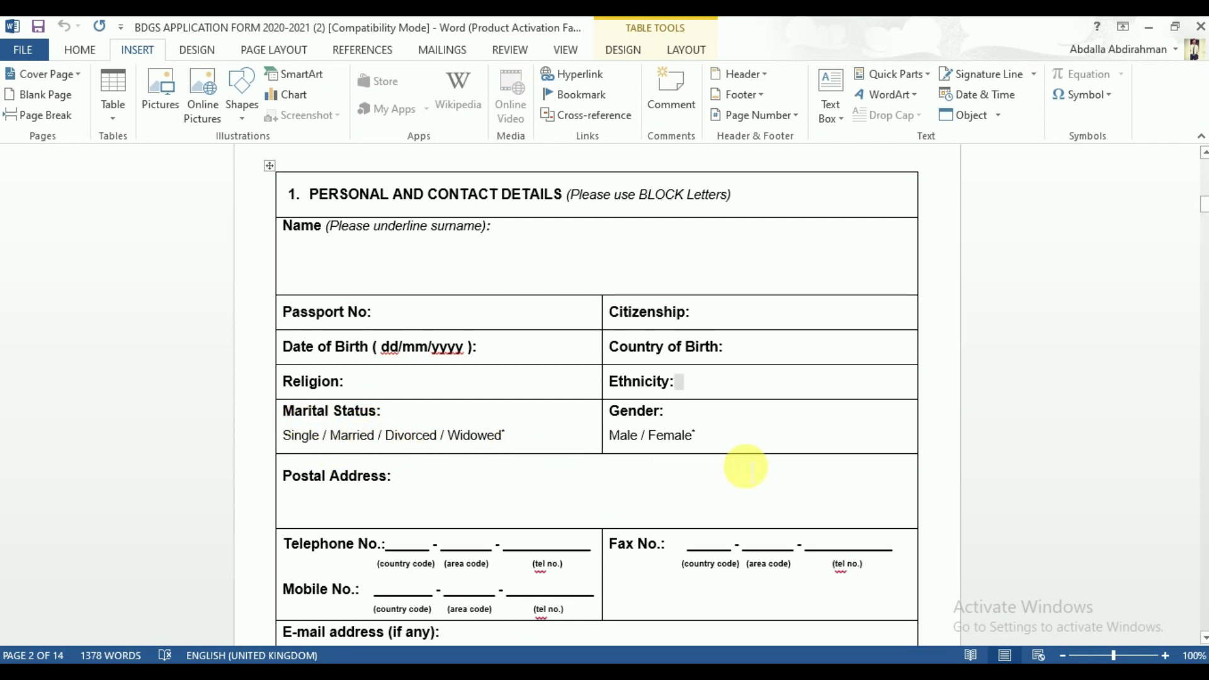
{"action": "scroll", "coordinate": [698, 437], "scroll_direction": "down", "scroll_amount": 2}
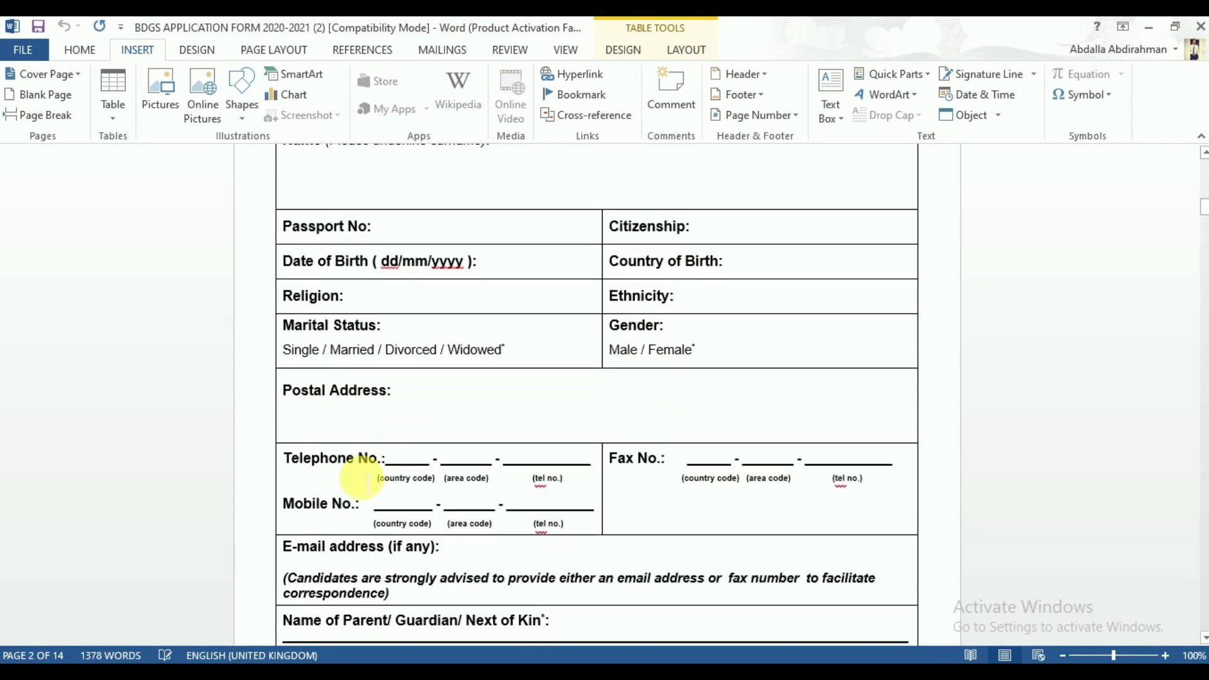
{"action": "scroll", "coordinate": [466, 409], "scroll_direction": "down", "scroll_amount": 2}
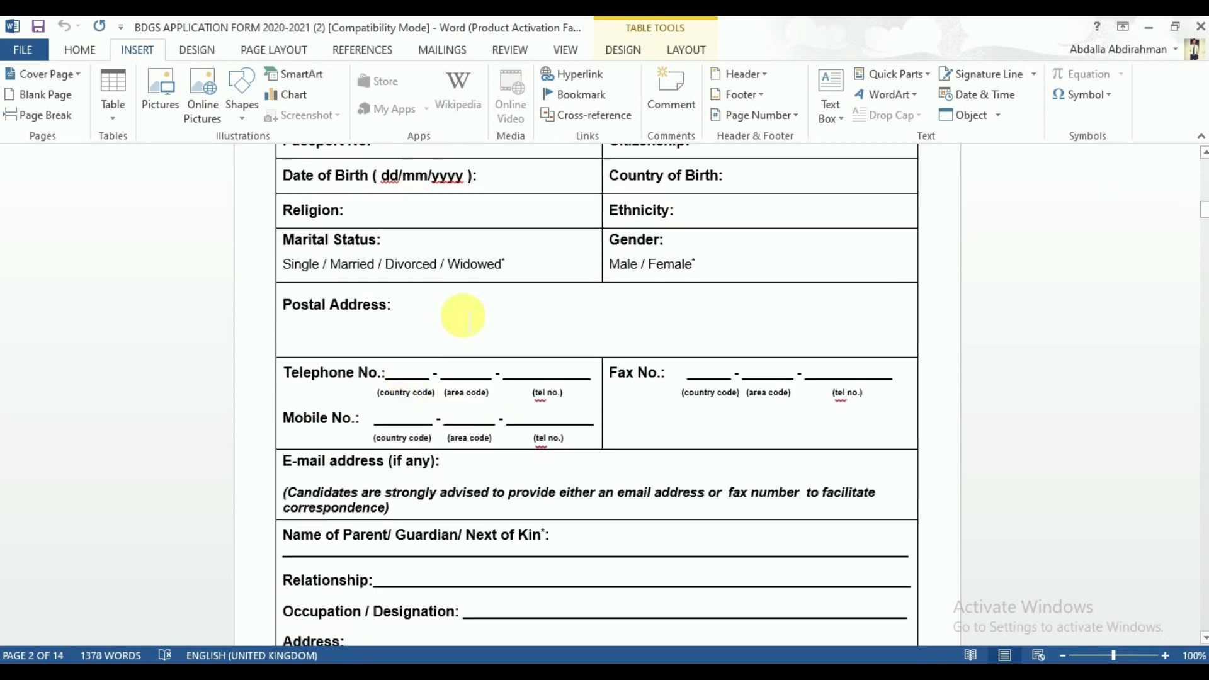
Step: Review the telephone, e-mail and parent, guardian or next of kin fields at the end of the personal and contact details section
{"action": "scroll", "coordinate": [523, 360], "scroll_direction": "down", "scroll_amount": 3}
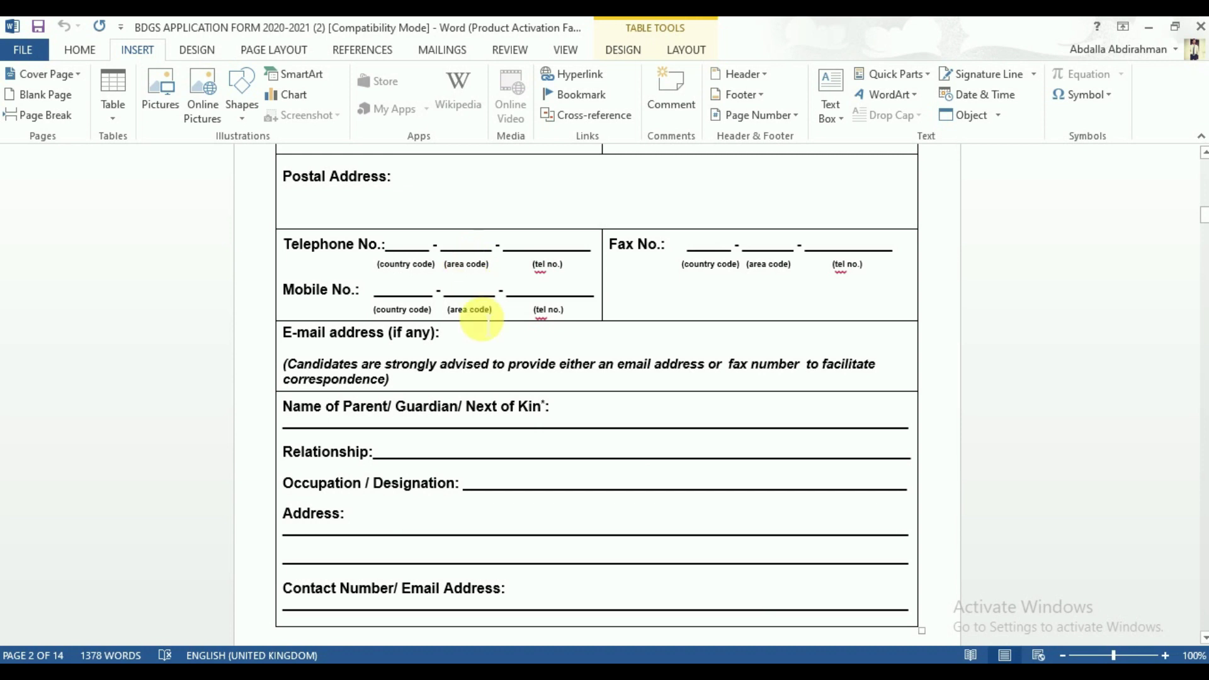
{"action": "scroll", "coordinate": [472, 318], "scroll_direction": "down", "scroll_amount": 1}
{"action": "scroll", "coordinate": [415, 302], "scroll_direction": "down", "scroll_amount": 1}
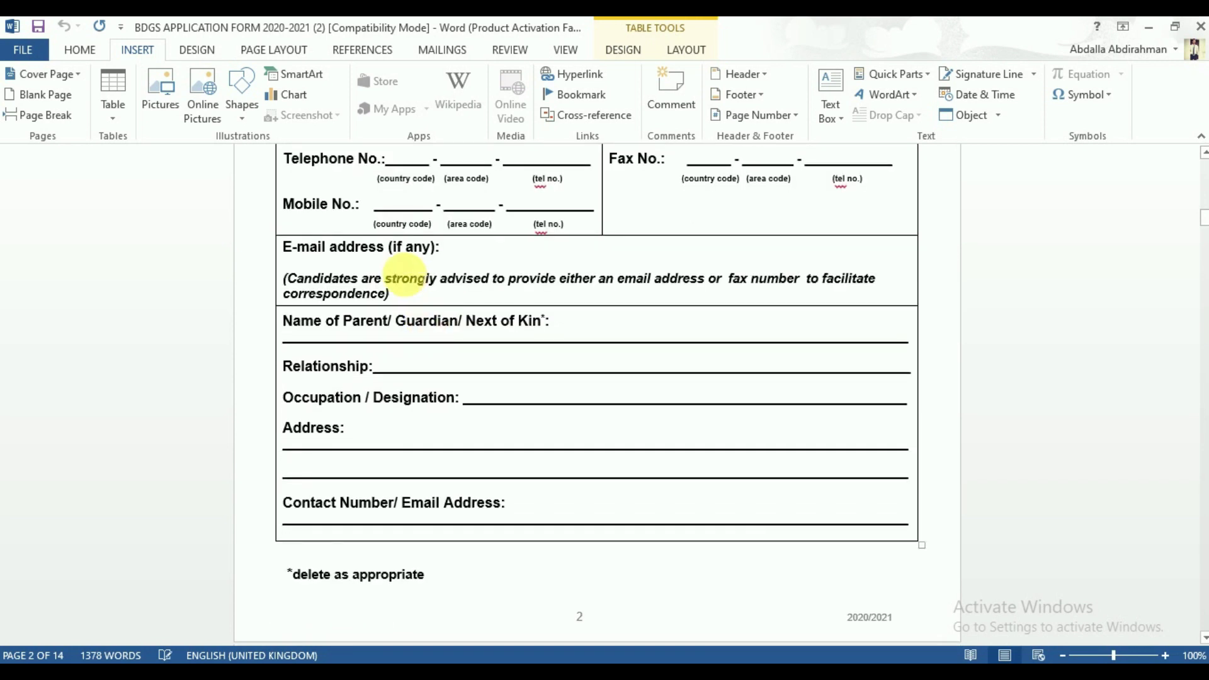
{"action": "scroll", "coordinate": [333, 252], "scroll_direction": "down", "scroll_amount": 2}
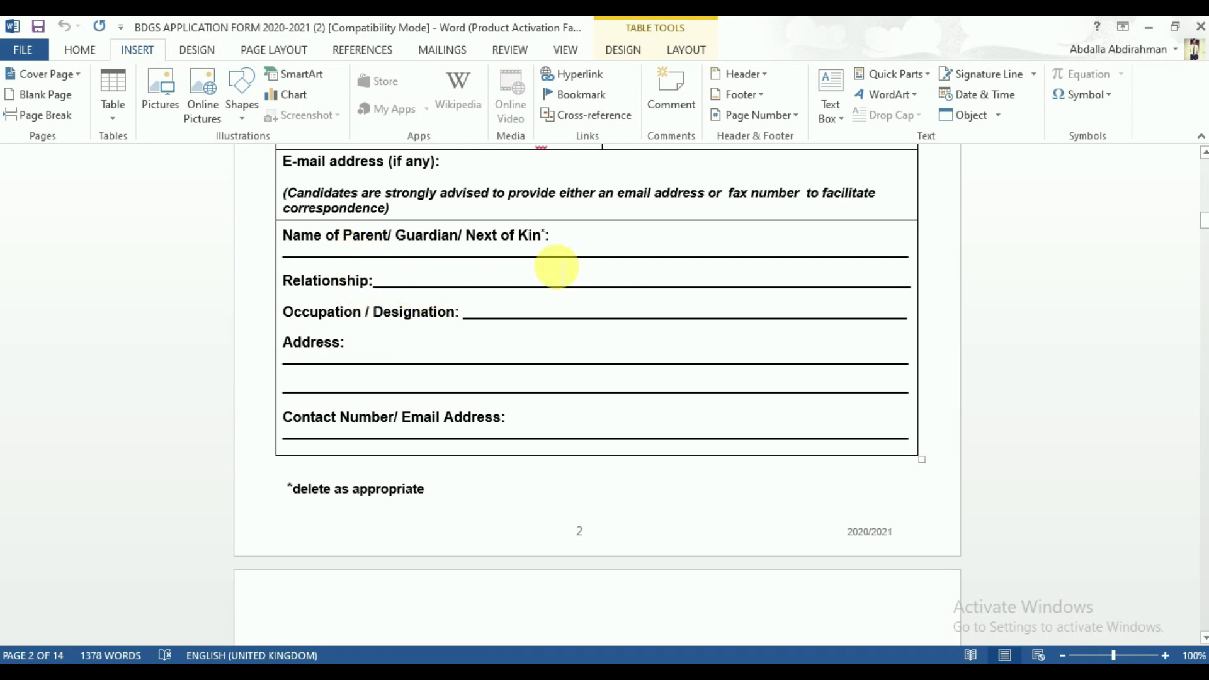
{"action": "left_click", "coordinate": [387, 282]}
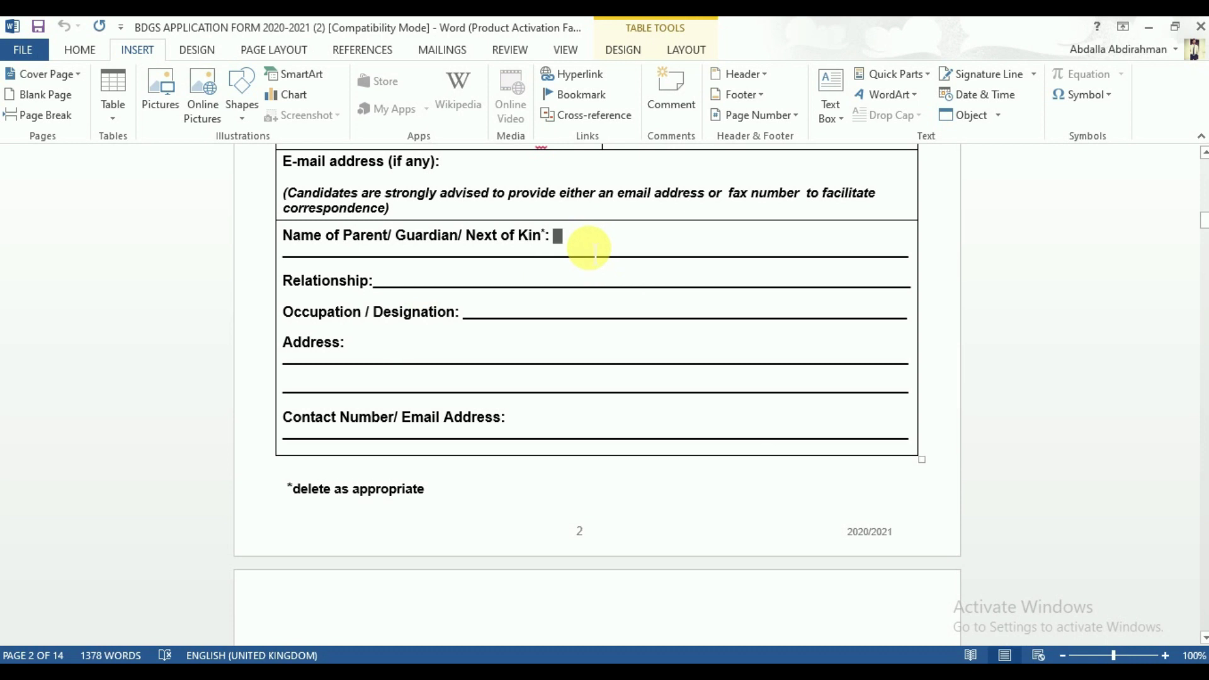
{"action": "left_click", "coordinate": [392, 281]}
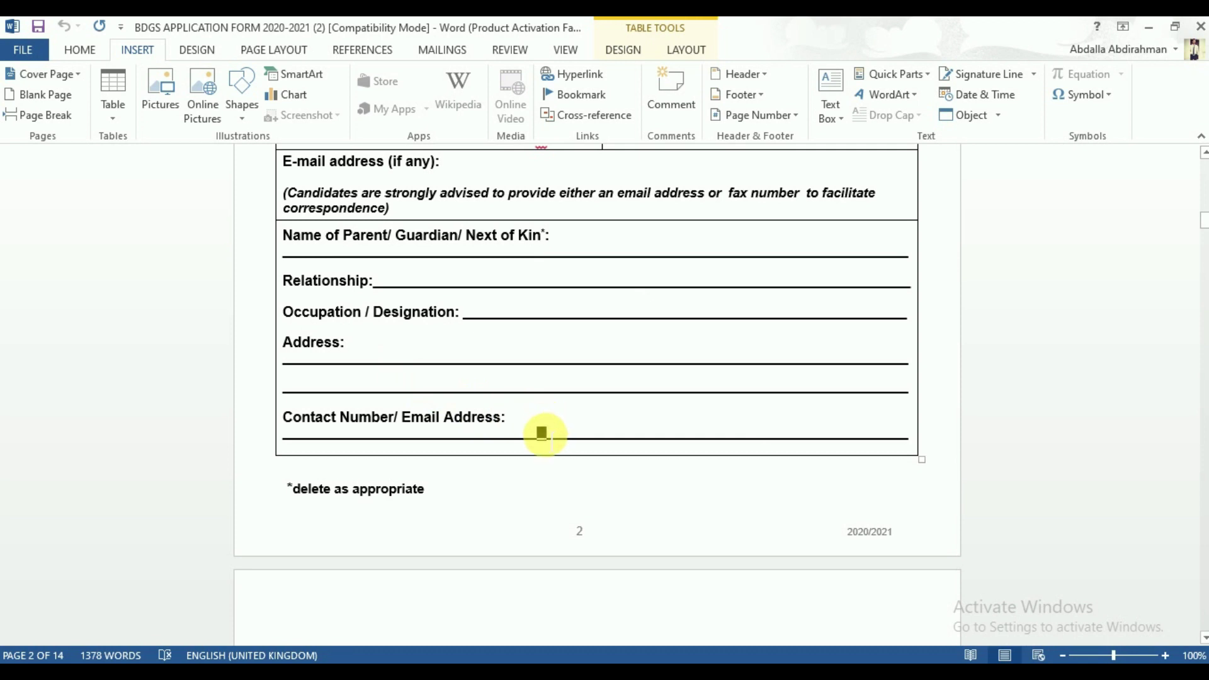
Step: Examine the Education Experience section and walk through the first row of the table of schools attended from the age of 15
{"action": "scroll", "coordinate": [543, 433], "scroll_direction": "down", "scroll_amount": 10}
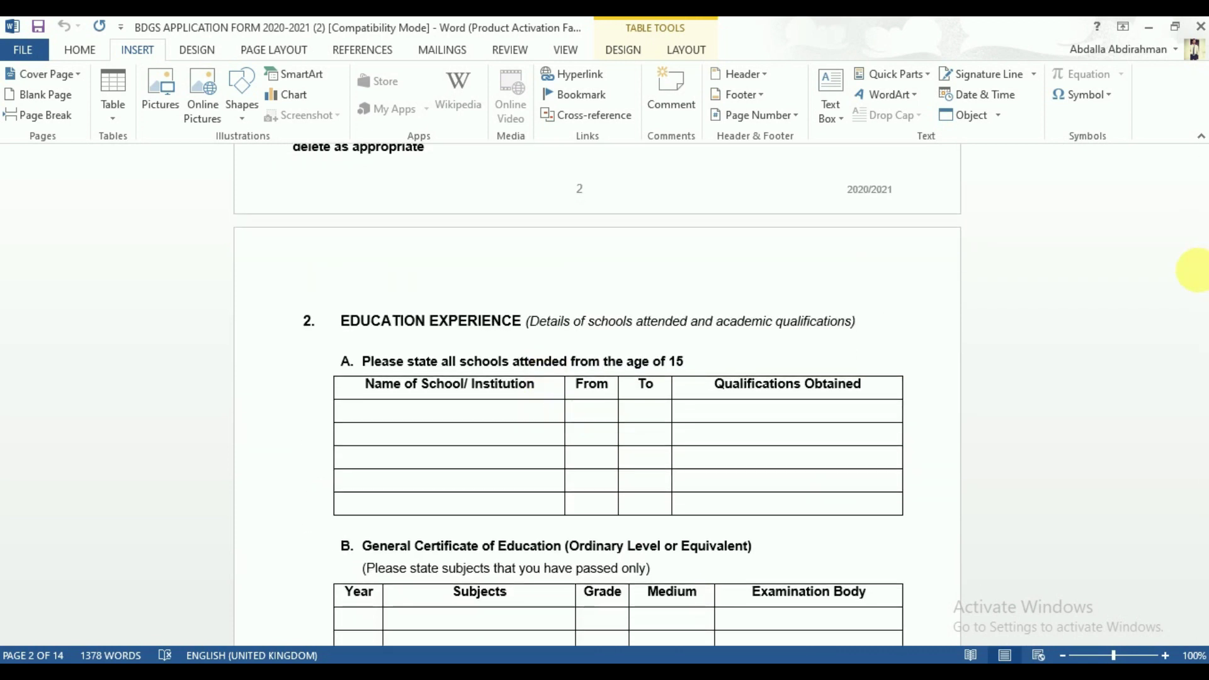
{"action": "scroll", "coordinate": [472, 337], "scroll_direction": "down", "scroll_amount": 3}
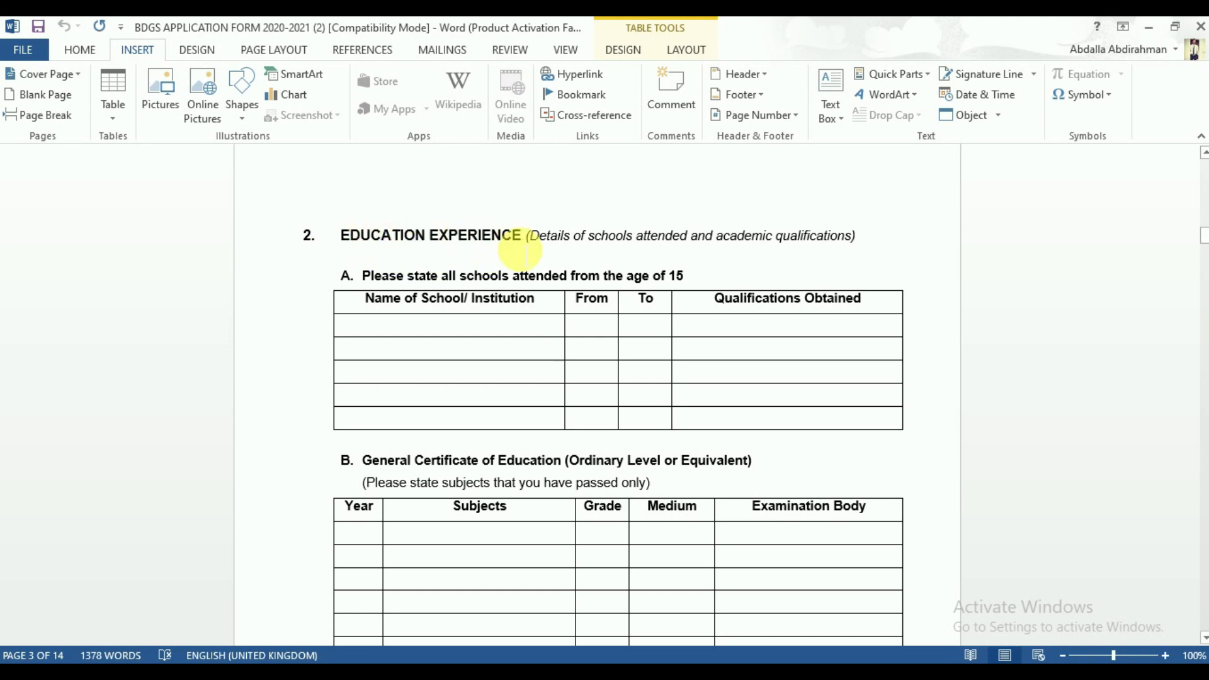
{"action": "scroll", "coordinate": [464, 292], "scroll_direction": "down", "scroll_amount": 1}
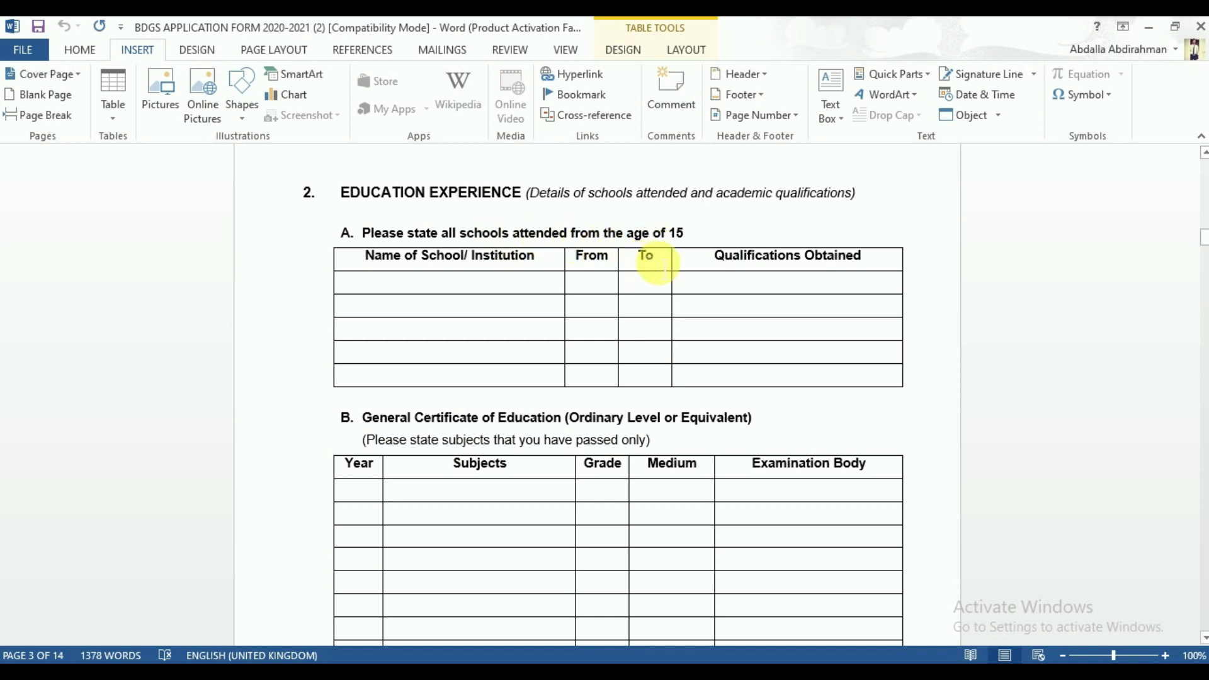
{"action": "left_click", "coordinate": [403, 286]}
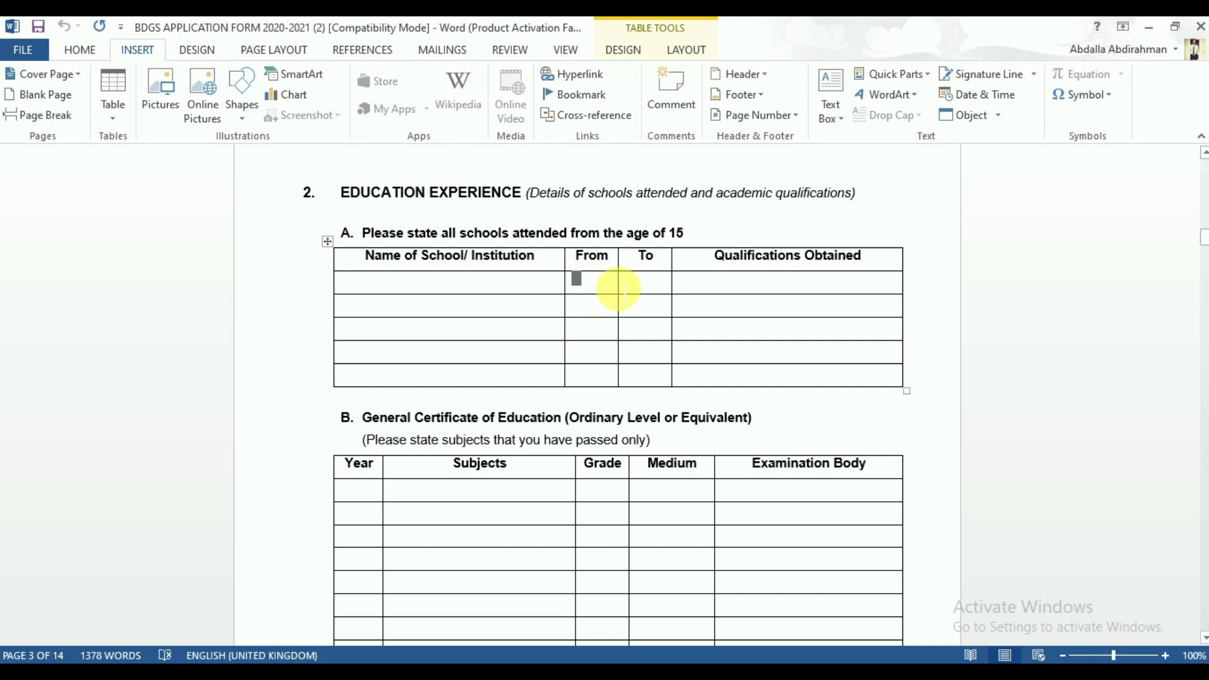
{"action": "left_click", "coordinate": [647, 287]}
{"action": "left_click", "coordinate": [736, 289]}
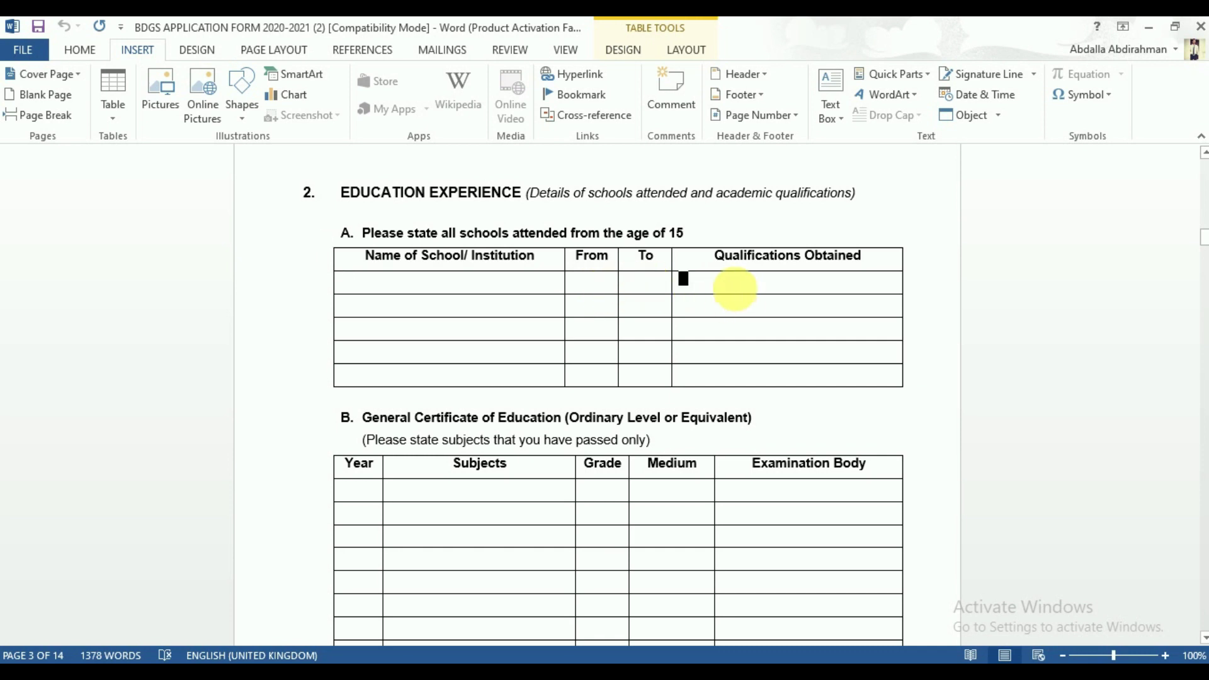
Step: Walk through the second entry of the schools attended table, covering school name, From, To and Qualifications Obtained
{"action": "left_click", "coordinate": [398, 310]}
{"action": "left_click", "coordinate": [588, 308]}
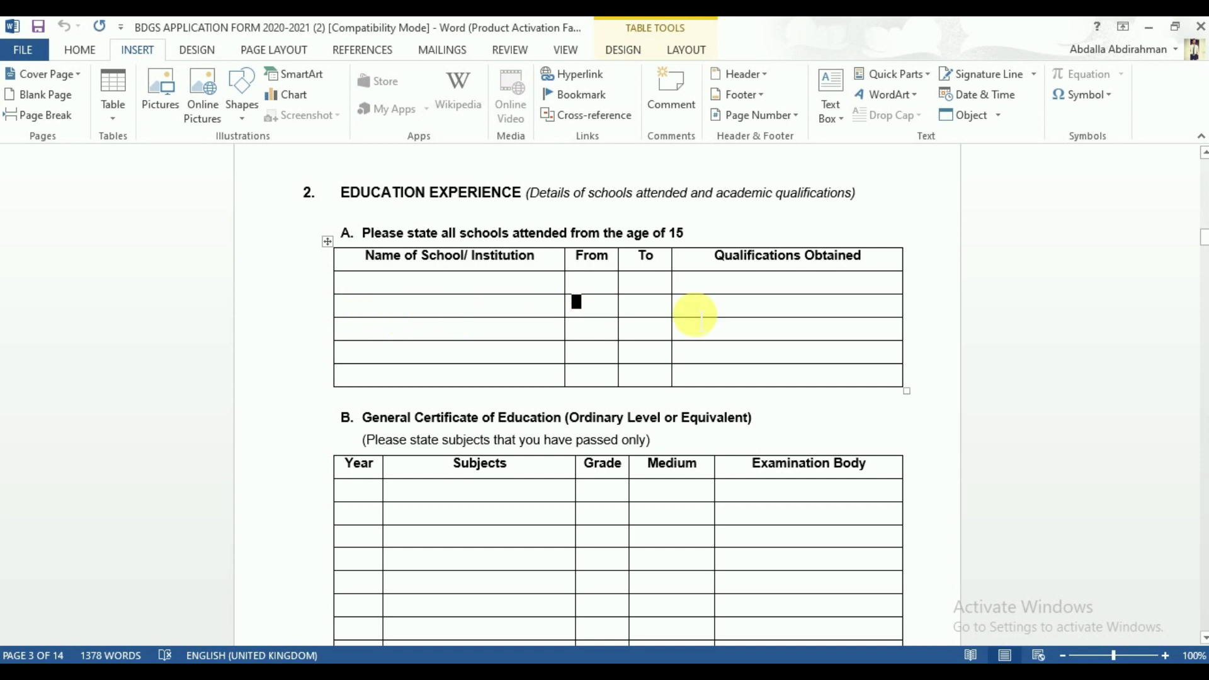
{"action": "left_click", "coordinate": [658, 315]}
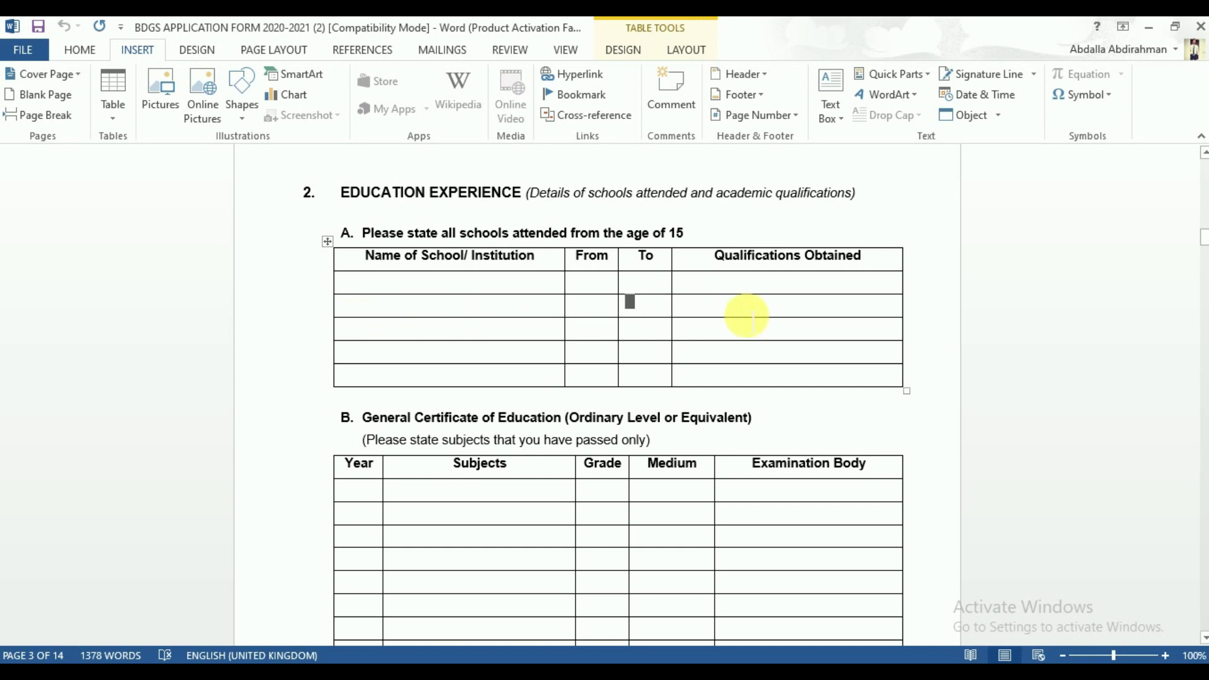
{"action": "left_click", "coordinate": [704, 313]}
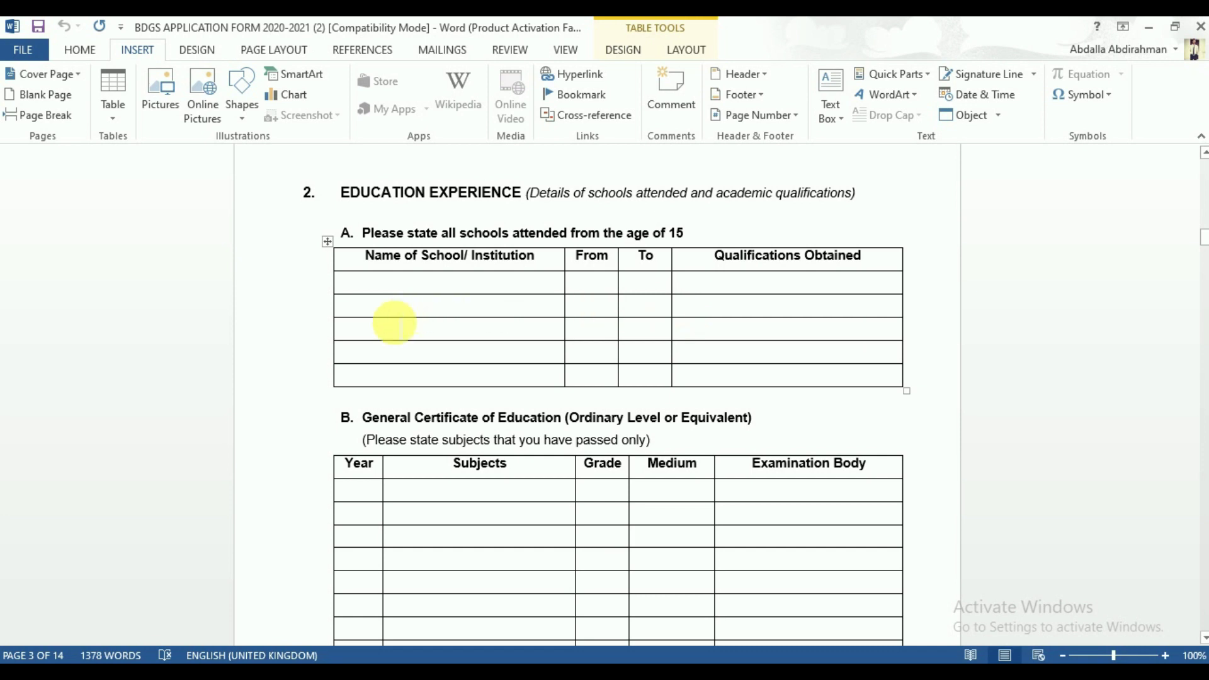
{"action": "left_click", "coordinate": [374, 329]}
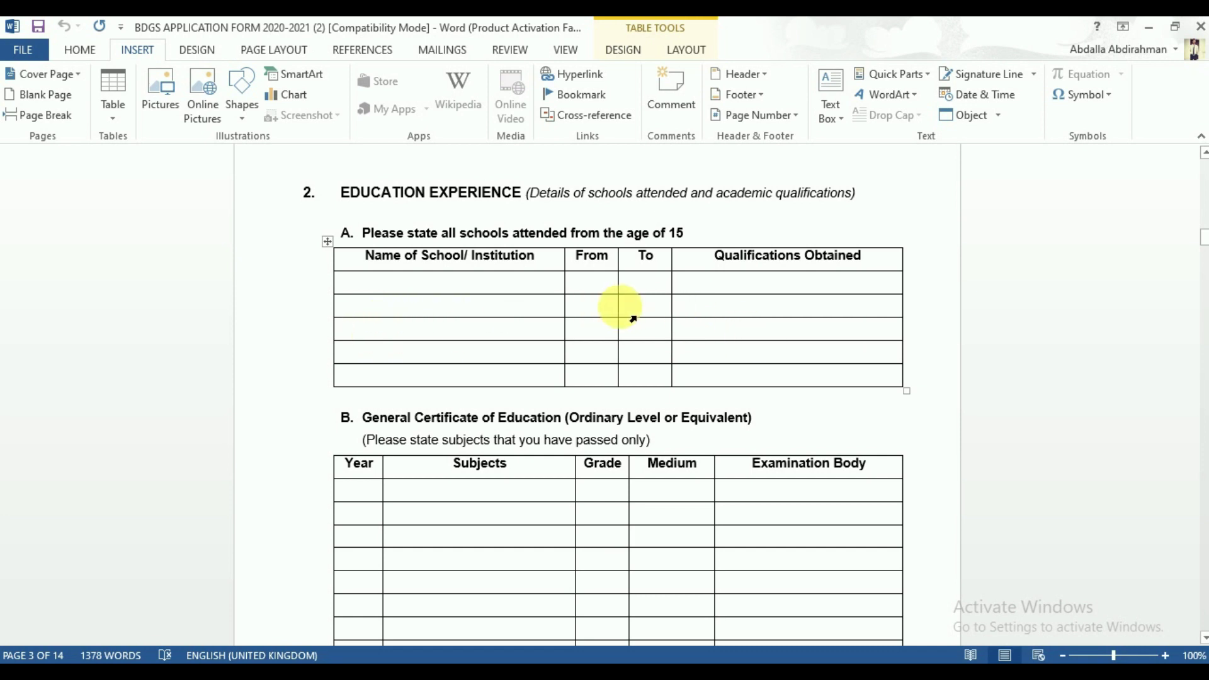
{"action": "left_click", "coordinate": [594, 316]}
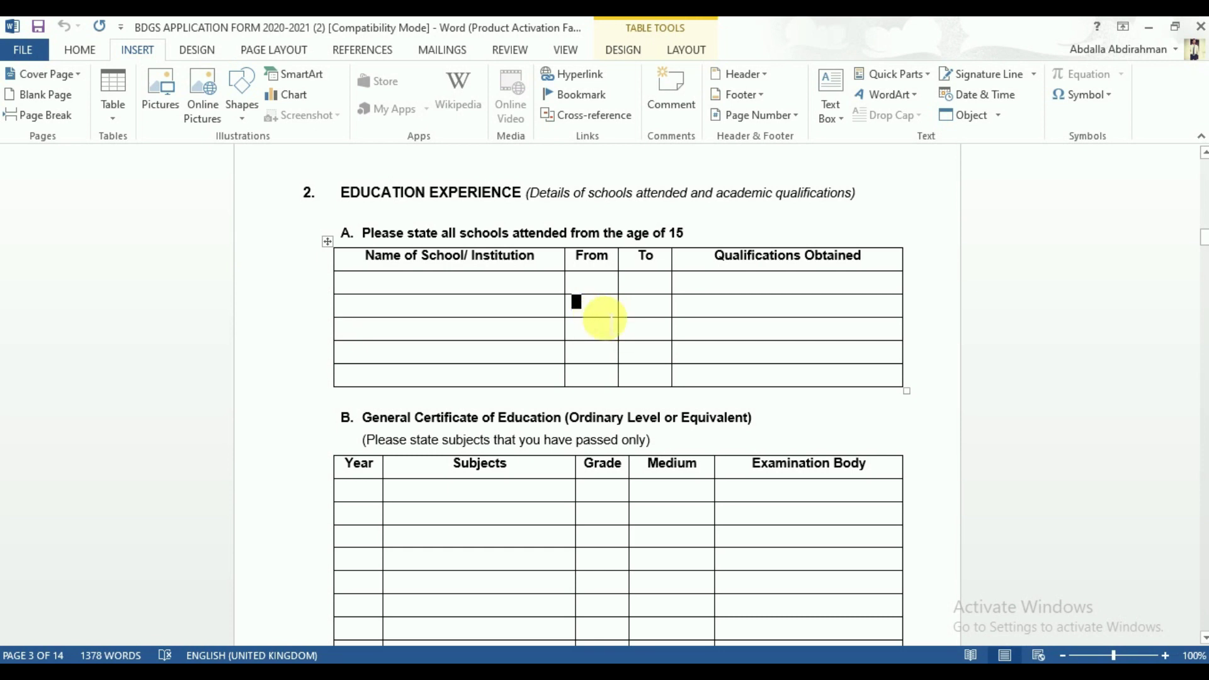
{"action": "left_click", "coordinate": [661, 326]}
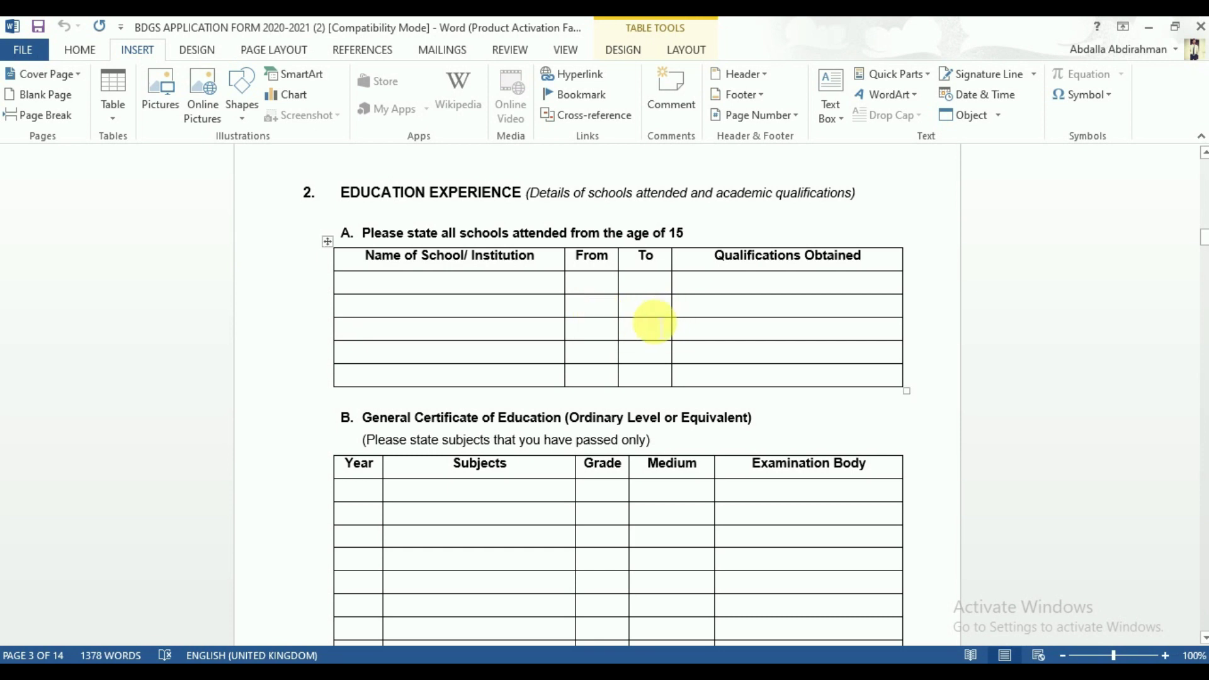
{"action": "left_click", "coordinate": [707, 324]}
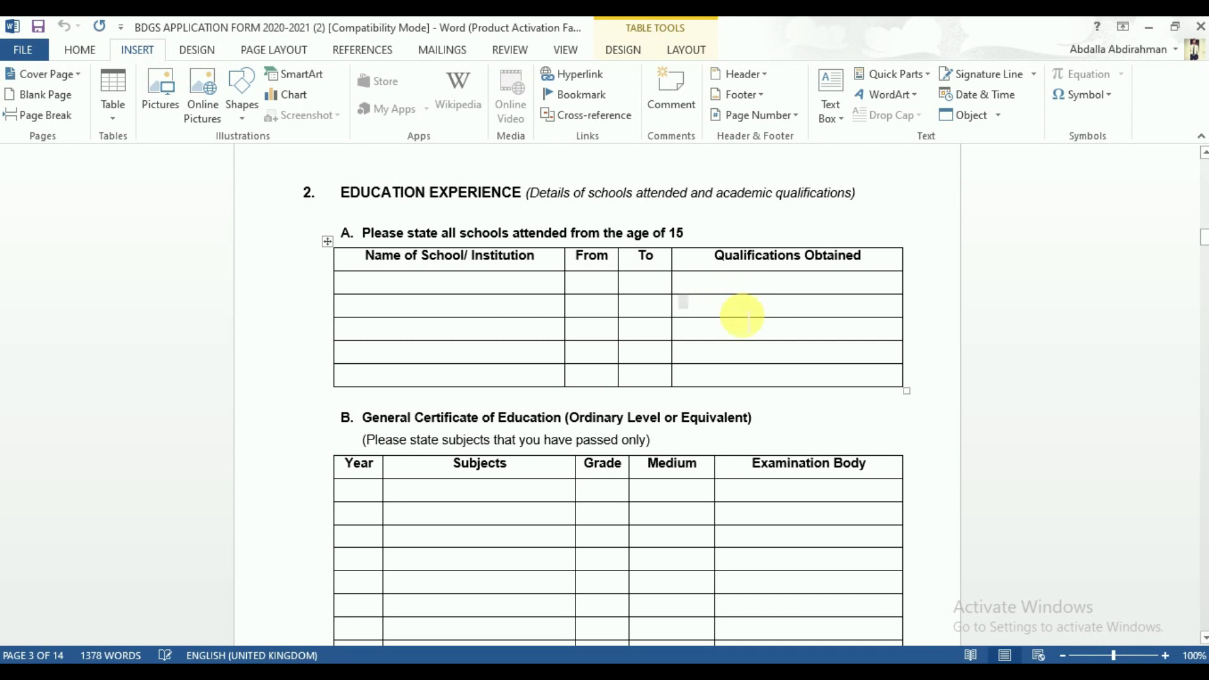
Step: Read the Ordinary Level and Advanced Level General Certificate of Education tables and their instructions about passed subjects
{"action": "scroll", "coordinate": [740, 315], "scroll_direction": "down", "scroll_amount": 5}
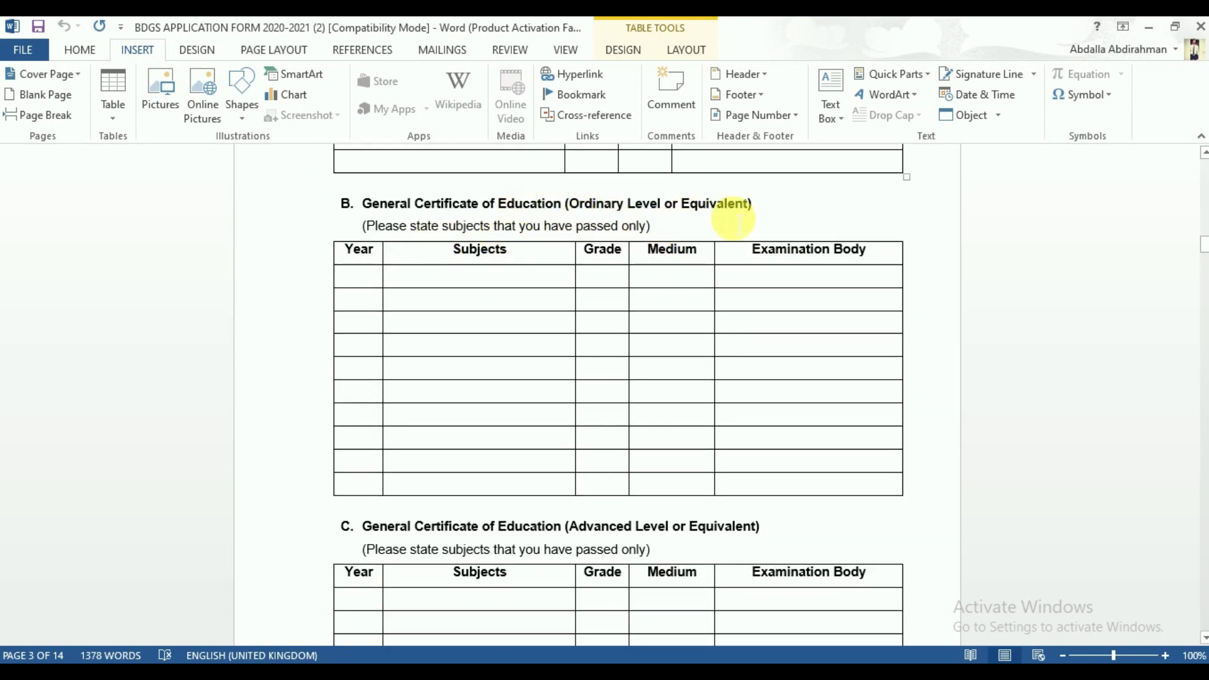
{"action": "scroll", "coordinate": [743, 214], "scroll_direction": "down", "scroll_amount": 1}
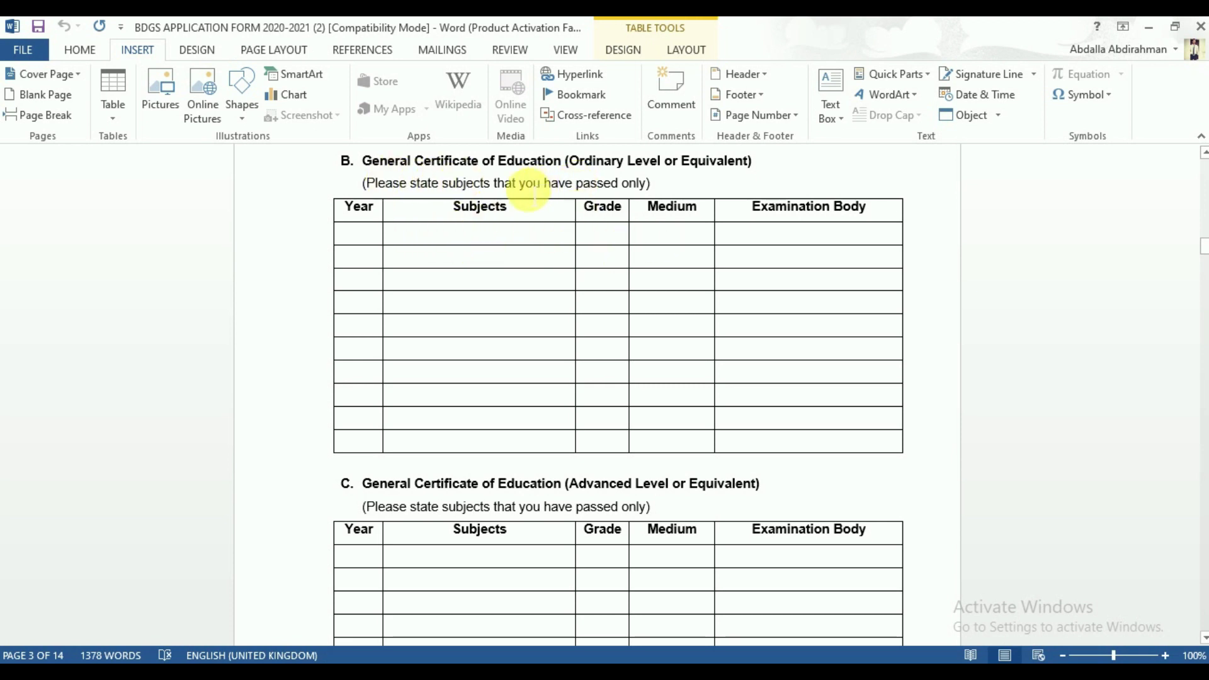
{"action": "scroll", "coordinate": [533, 189], "scroll_direction": "down", "scroll_amount": 2}
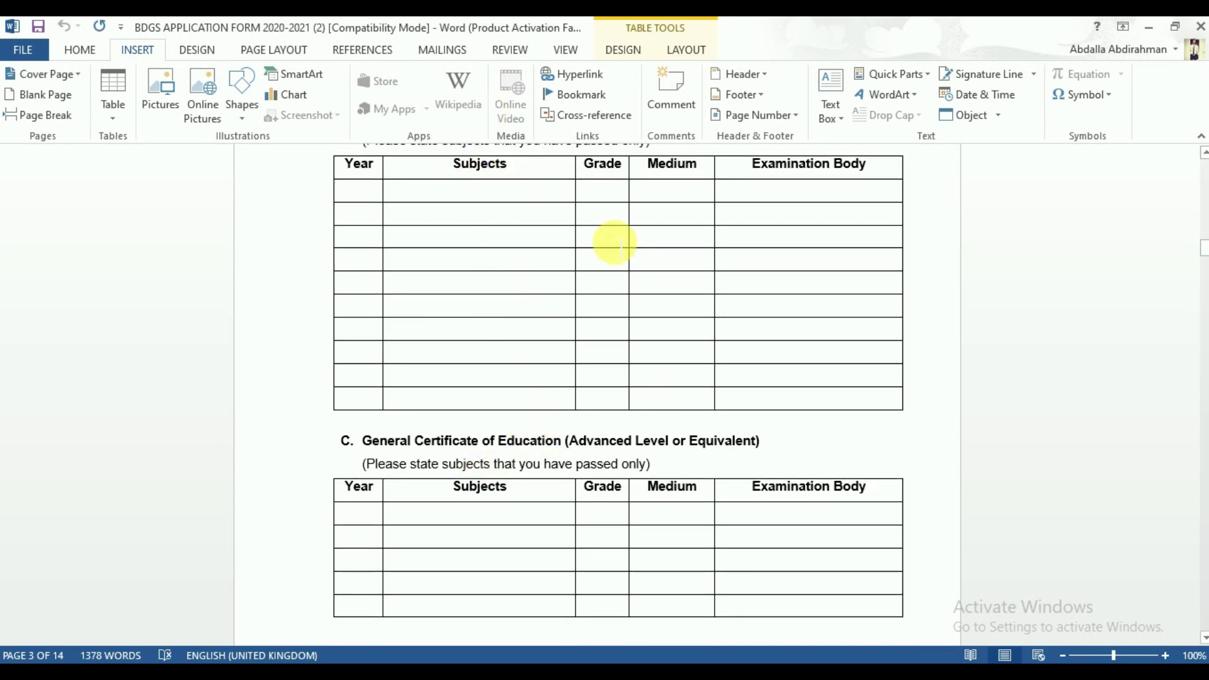
{"action": "scroll", "coordinate": [510, 246], "scroll_direction": "down", "scroll_amount": 5}
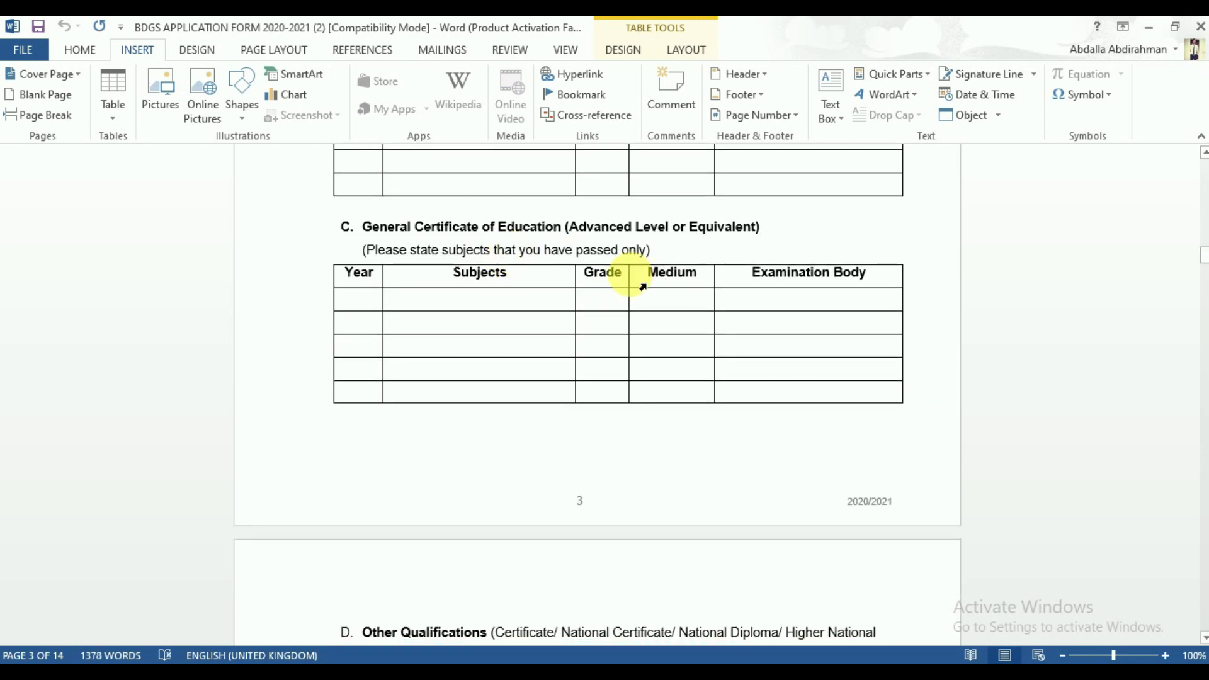
{"action": "scroll", "coordinate": [575, 311], "scroll_direction": "up", "scroll_amount": 3}
Step: Examine the Other Qualifications table on page 4, going through its first row from Qualifications to Medium of Instruction
{"action": "scroll", "coordinate": [585, 321], "scroll_direction": "down", "scroll_amount": 6}
{"action": "scroll", "coordinate": [567, 241], "scroll_direction": "down", "scroll_amount": 6}
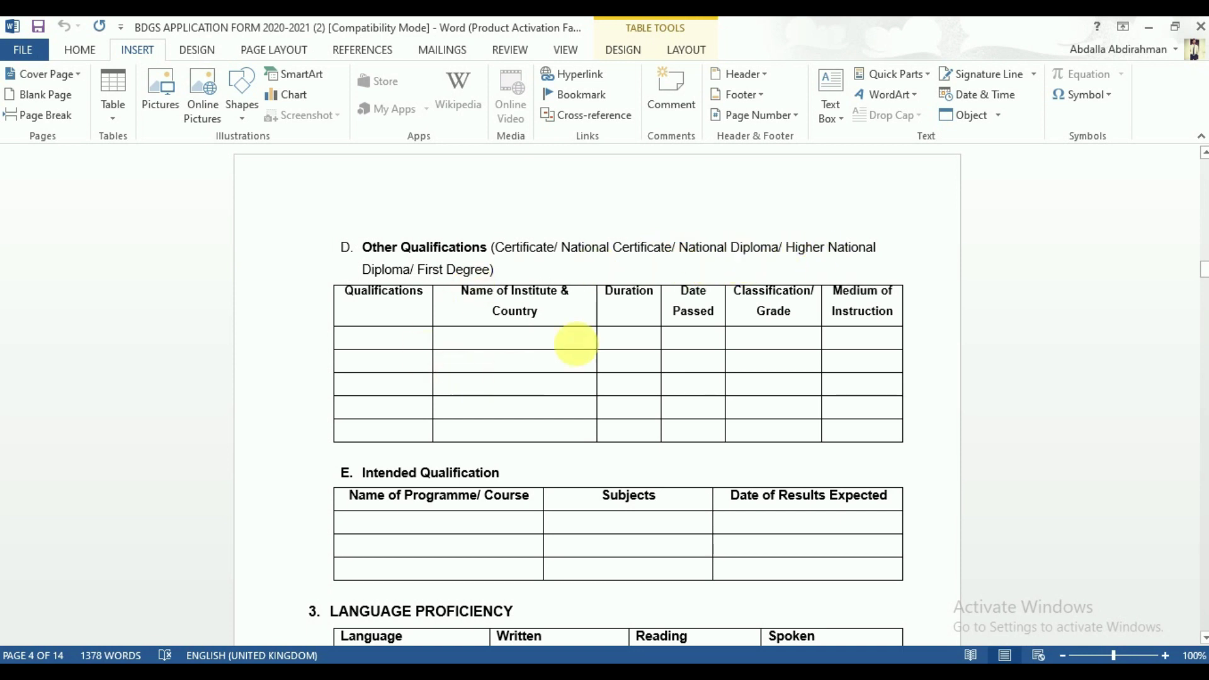
{"action": "left_click", "coordinate": [378, 338]}
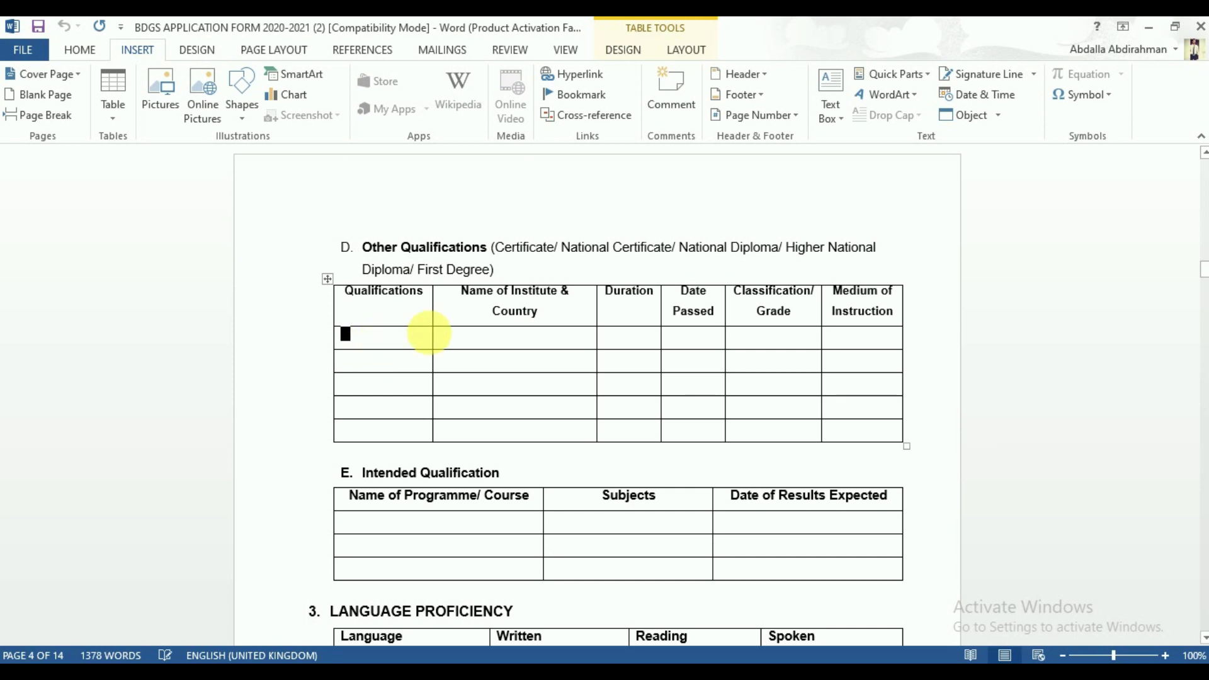
{"action": "left_click", "coordinate": [494, 348]}
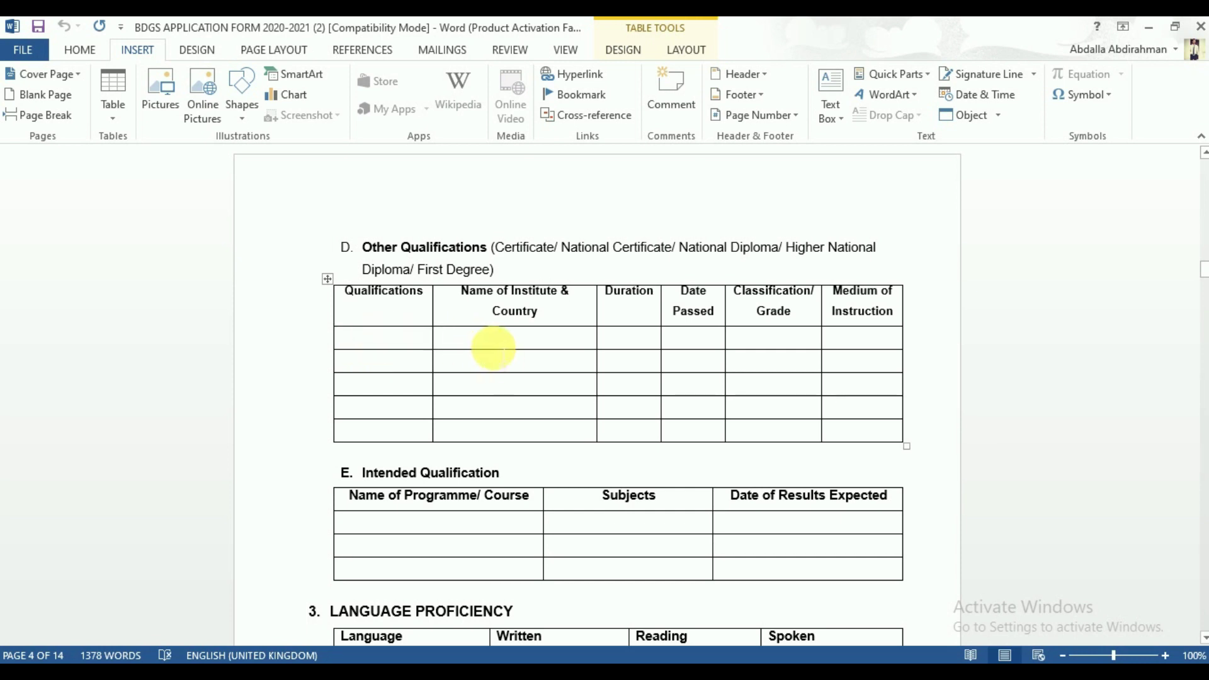
{"action": "left_click", "coordinate": [617, 345]}
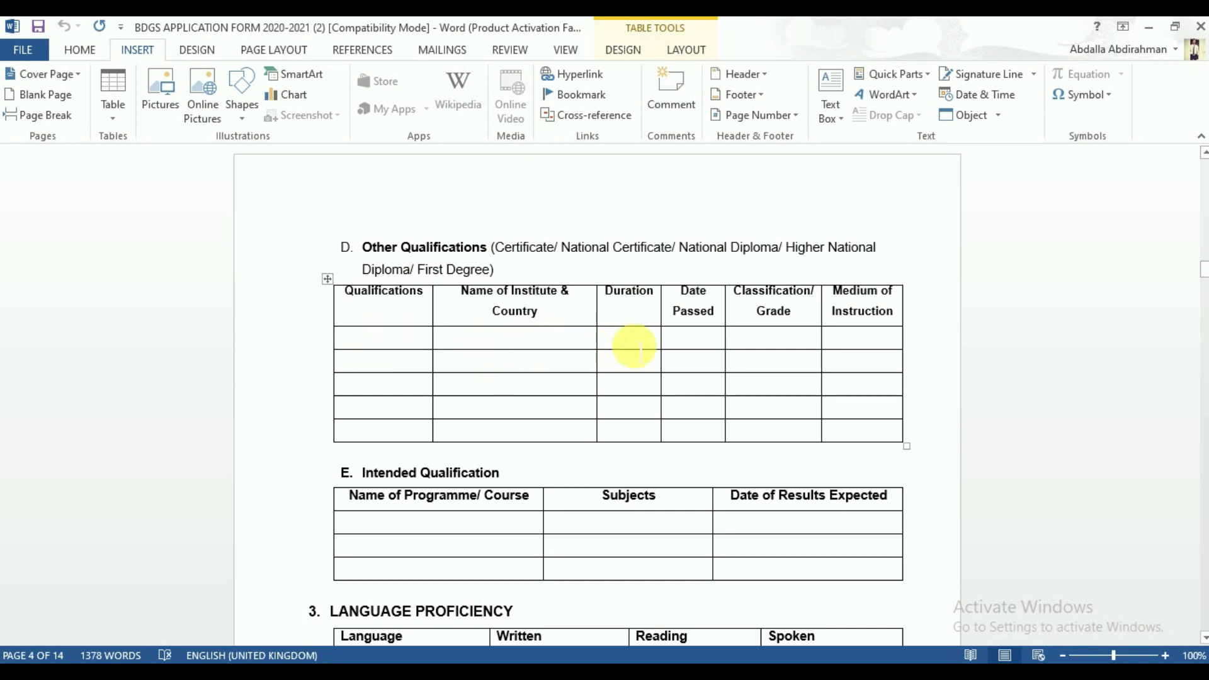
{"action": "left_click", "coordinate": [694, 346]}
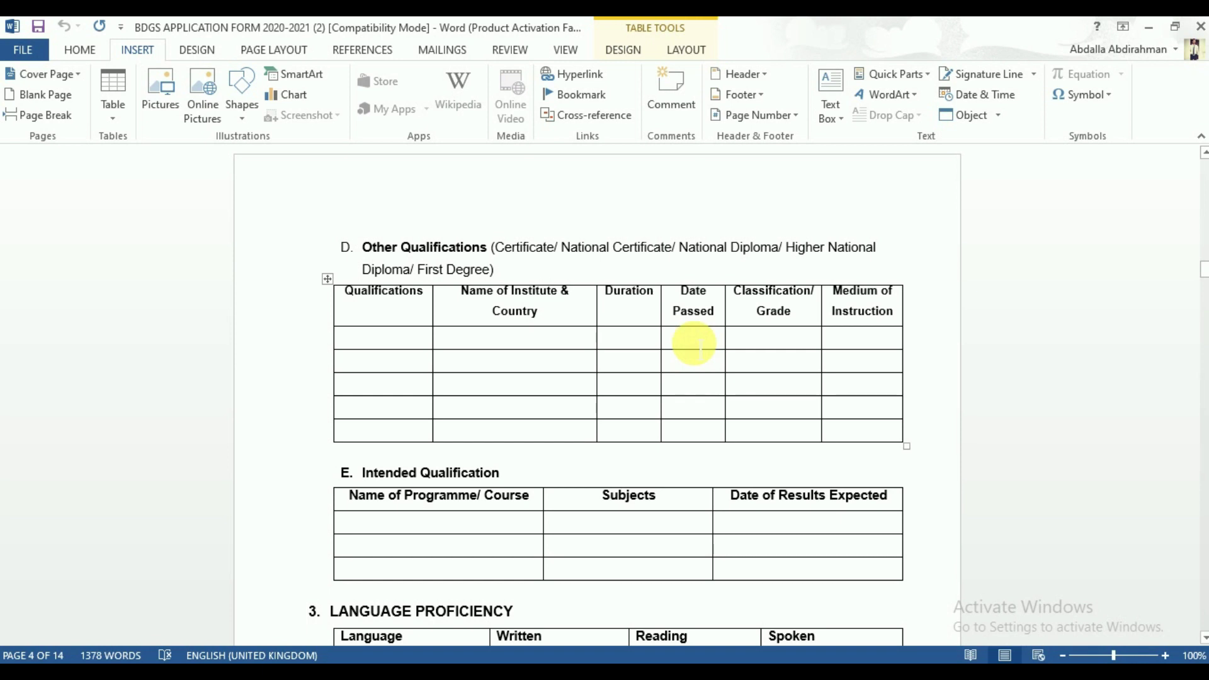
{"action": "left_click", "coordinate": [762, 335]}
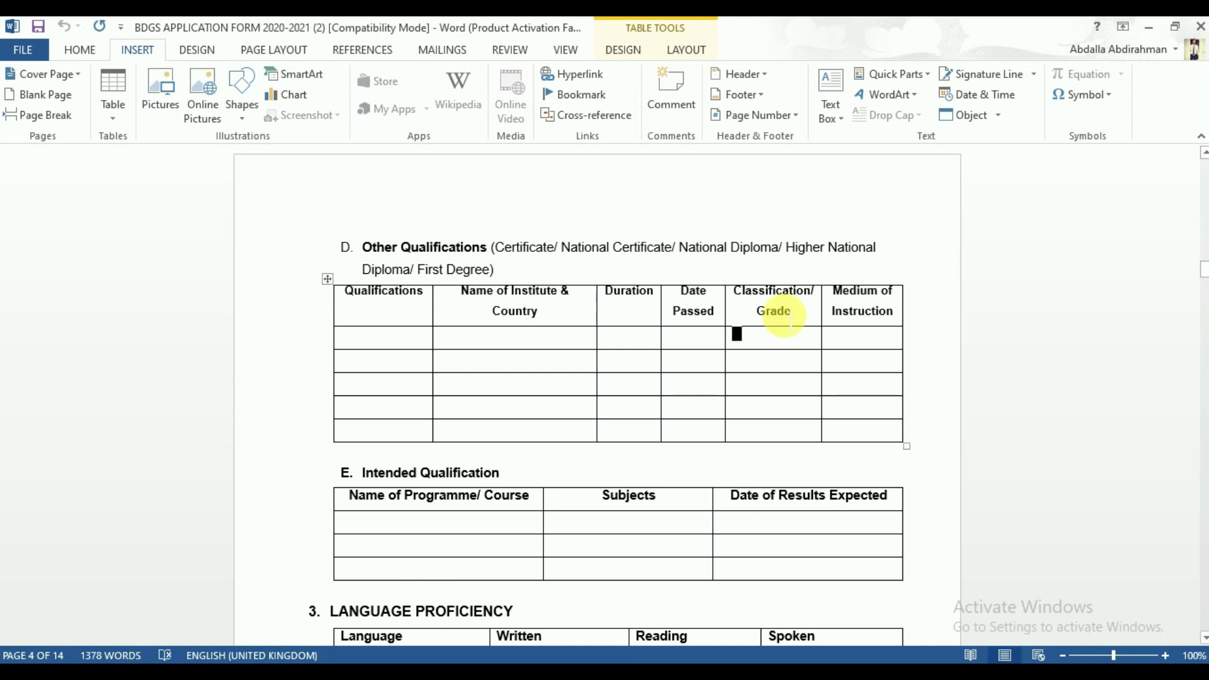
{"action": "left_click", "coordinate": [860, 346]}
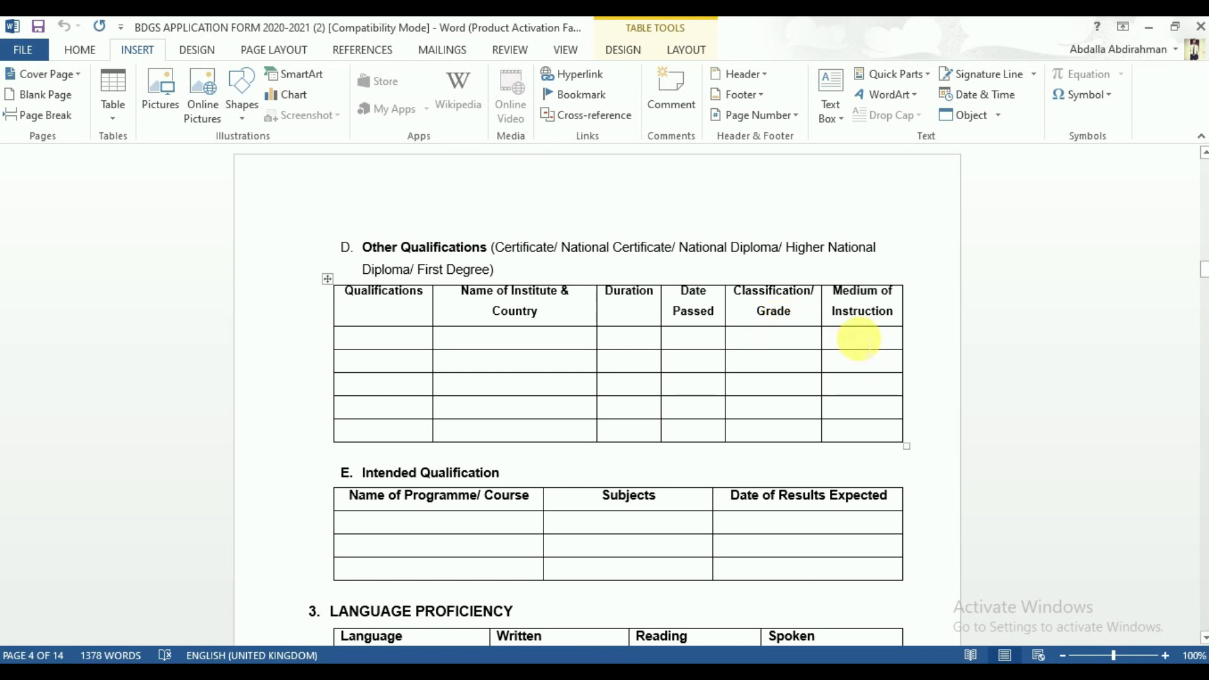
{"action": "left_click", "coordinate": [383, 340]}
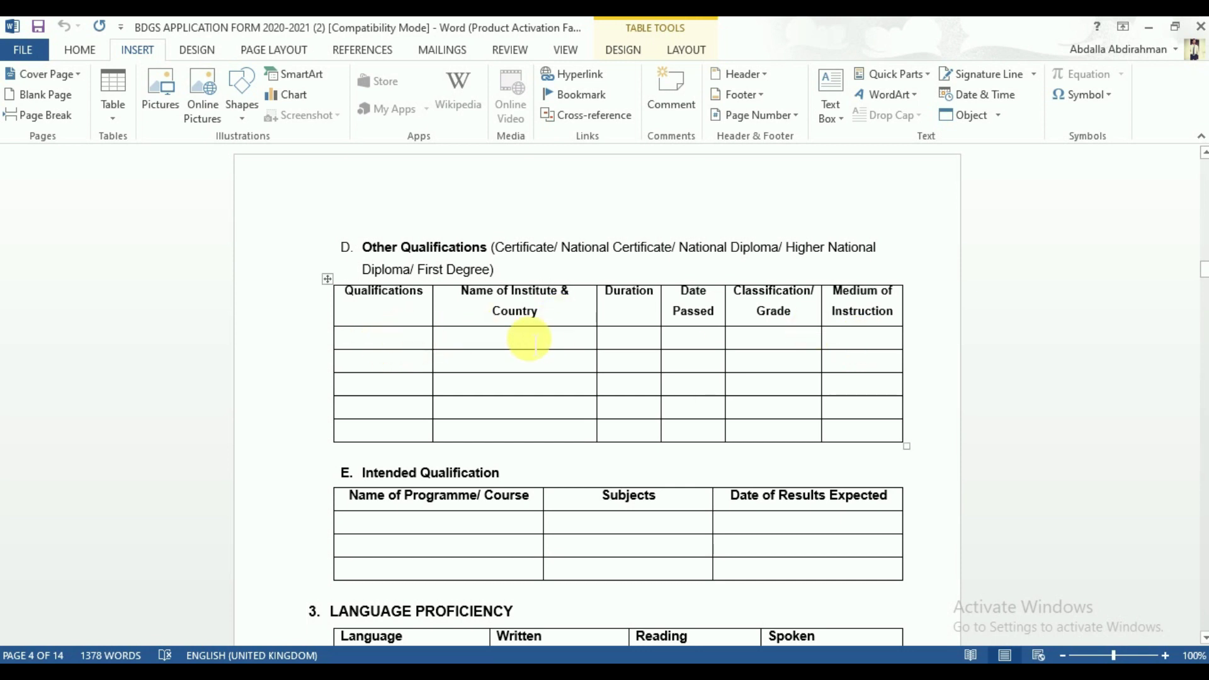
Step: Walk through the first Other Qualifications row again, from Name of Institute & Country across to Medium of Instruction
{"action": "left_click", "coordinate": [486, 338]}
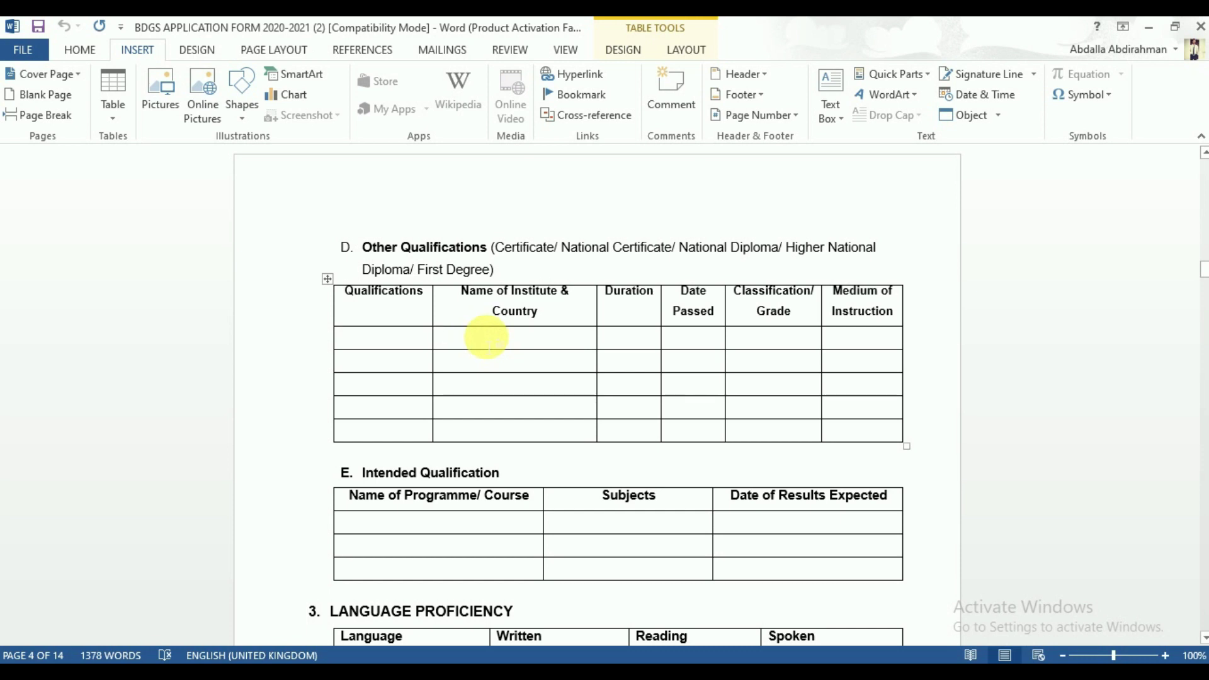
{"action": "left_click", "coordinate": [628, 345]}
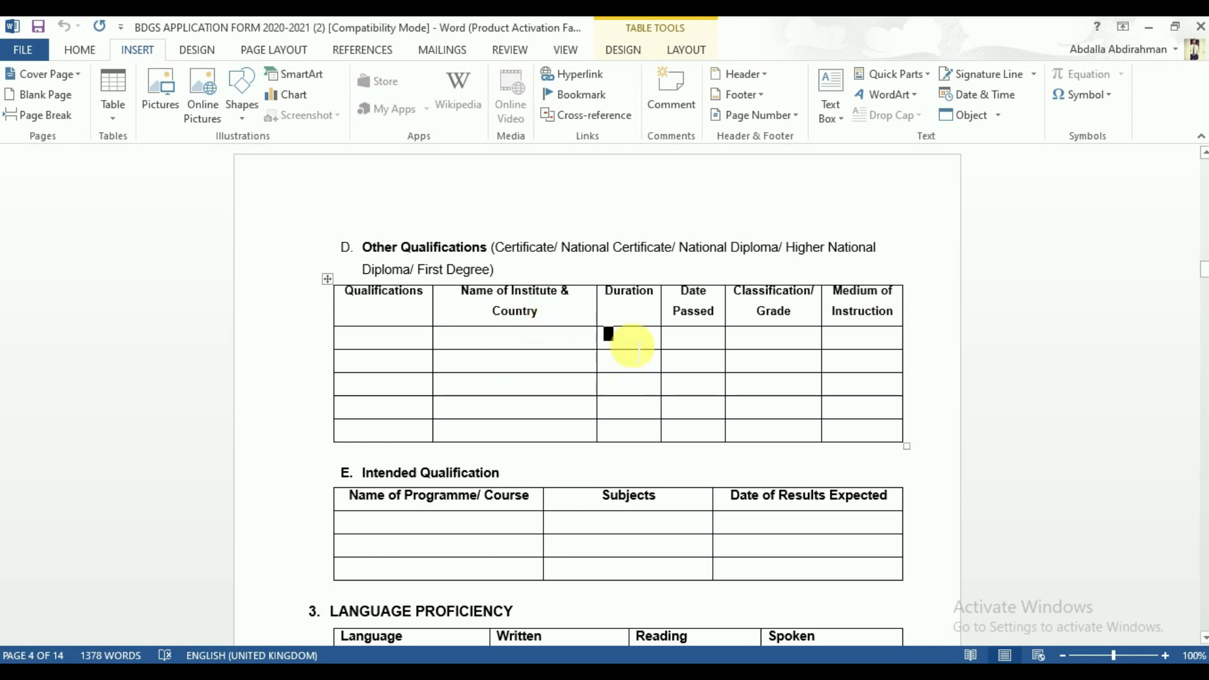
{"action": "left_click", "coordinate": [686, 347]}
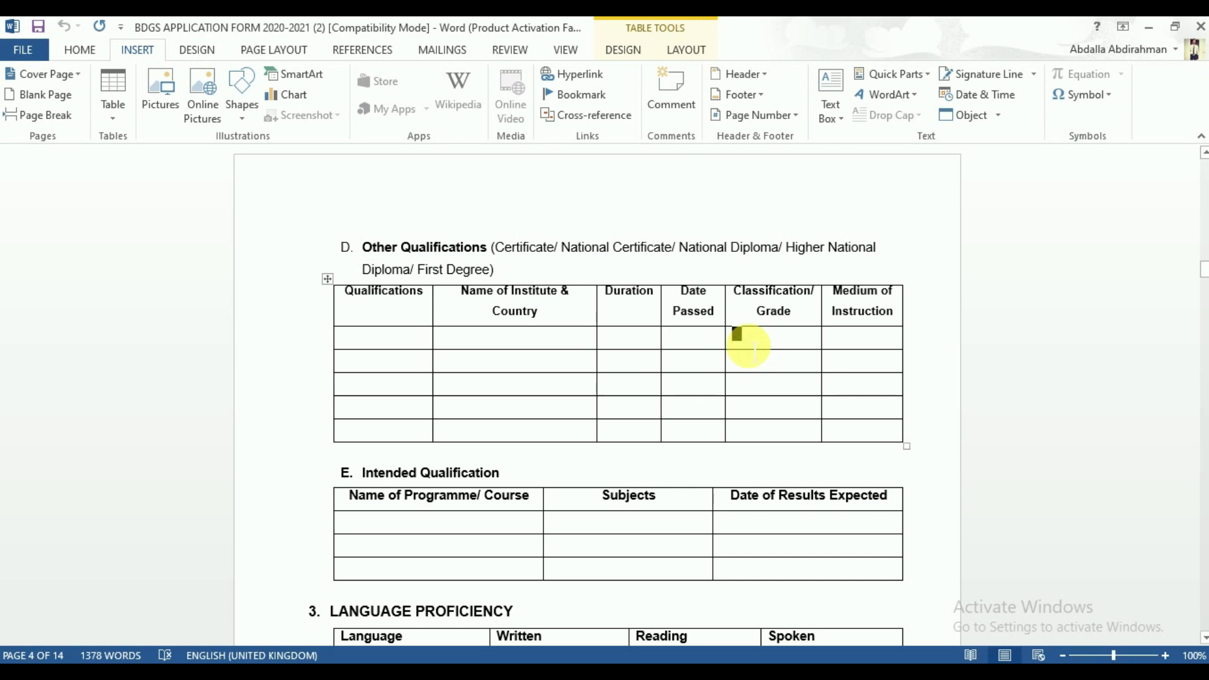
{"action": "left_click", "coordinate": [749, 346]}
{"action": "left_click", "coordinate": [885, 345]}
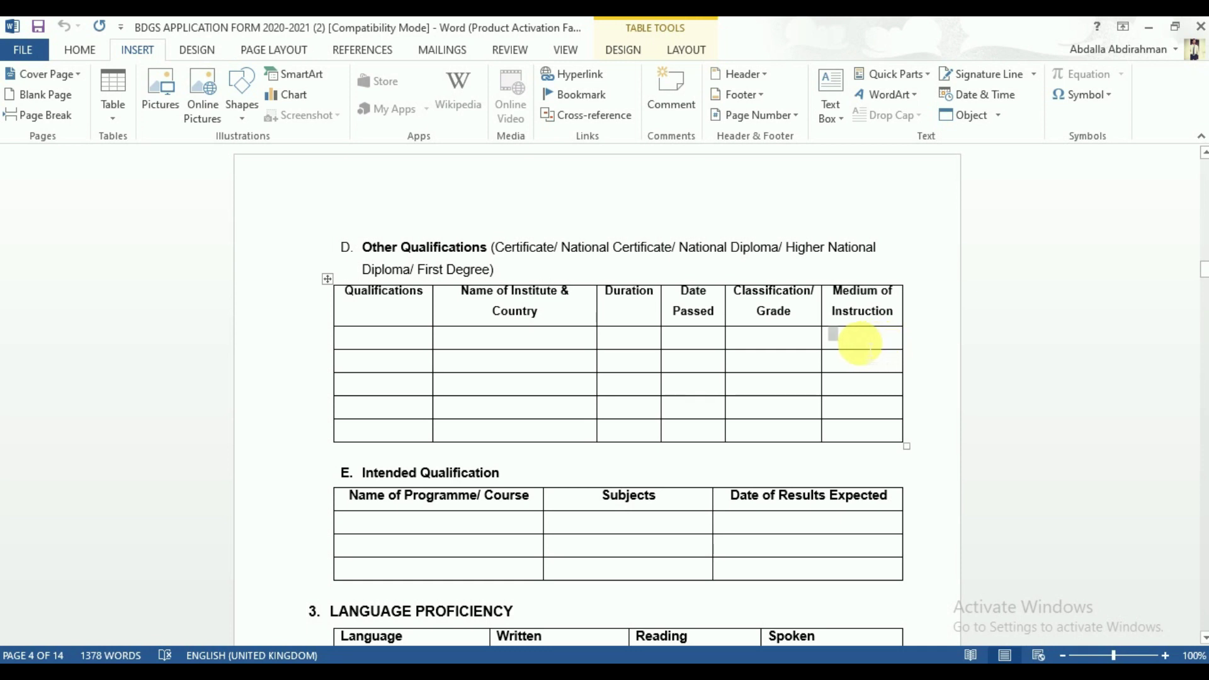
Step: Examine the Intended Qualification table, going through Name of Programme/Course, Subjects and Date of Results Expected
{"action": "scroll", "coordinate": [438, 362], "scroll_direction": "down", "scroll_amount": 4}
{"action": "scroll", "coordinate": [437, 328], "scroll_direction": "up", "scroll_amount": 1}
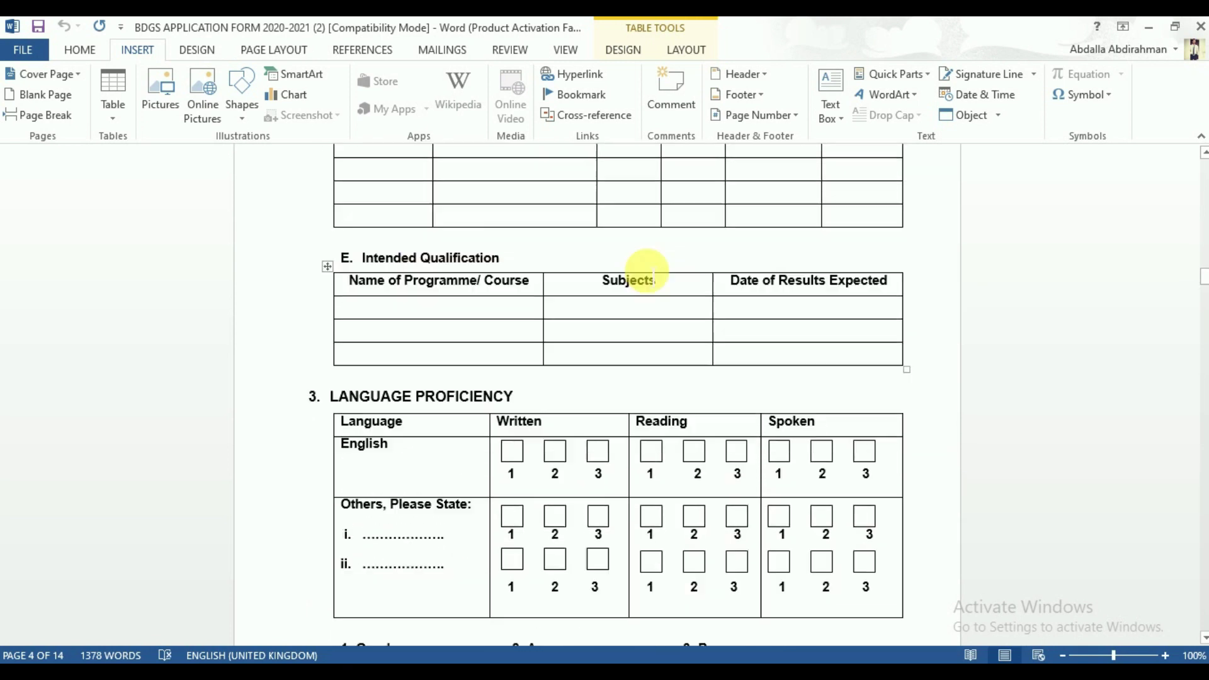
{"action": "left_click", "coordinate": [356, 259]}
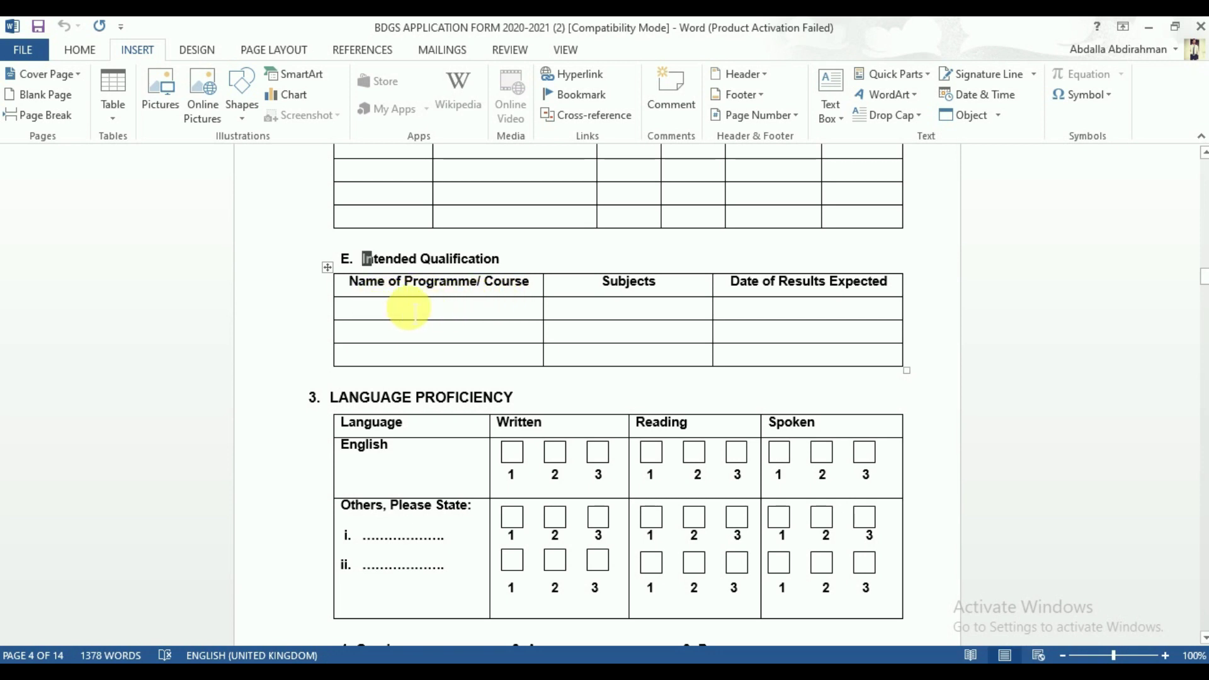
{"action": "left_click", "coordinate": [390, 310]}
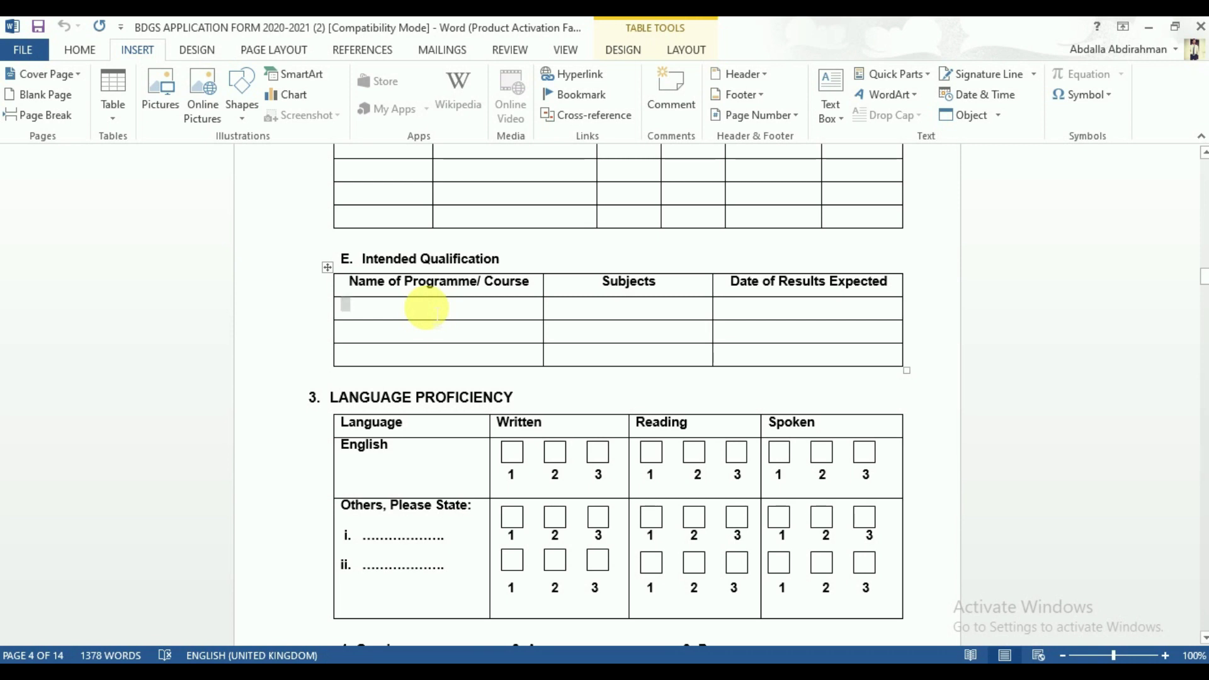
{"action": "left_click", "coordinate": [588, 305]}
{"action": "left_click", "coordinate": [763, 309]}
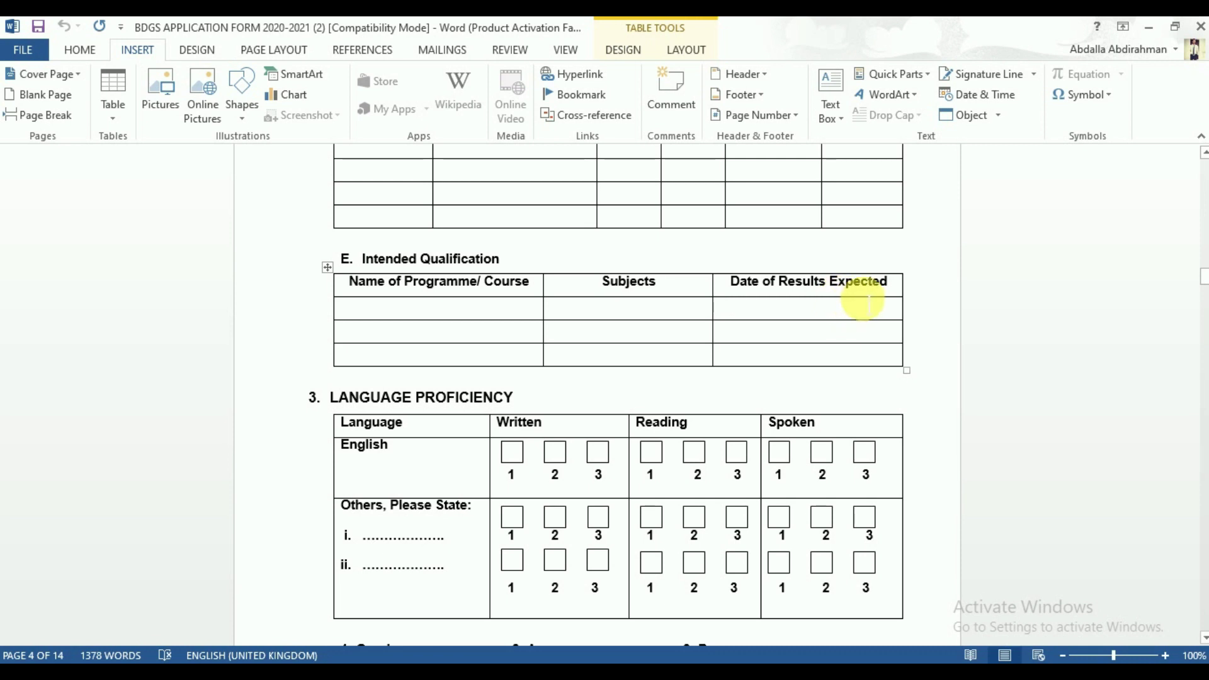
Step: Examine the Language Proficiency table, covering the English ratings, the lines for other languages and the rating key
{"action": "scroll", "coordinate": [540, 340], "scroll_direction": "down", "scroll_amount": 1}
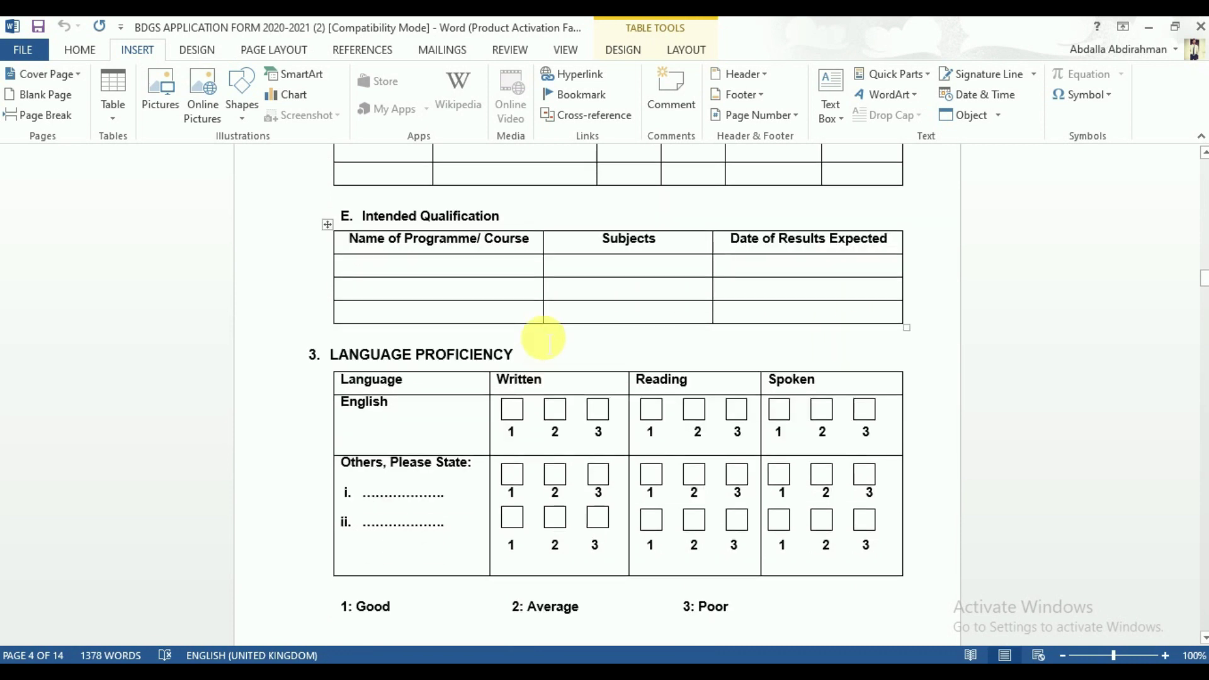
{"action": "scroll", "coordinate": [543, 340], "scroll_direction": "down", "scroll_amount": 2}
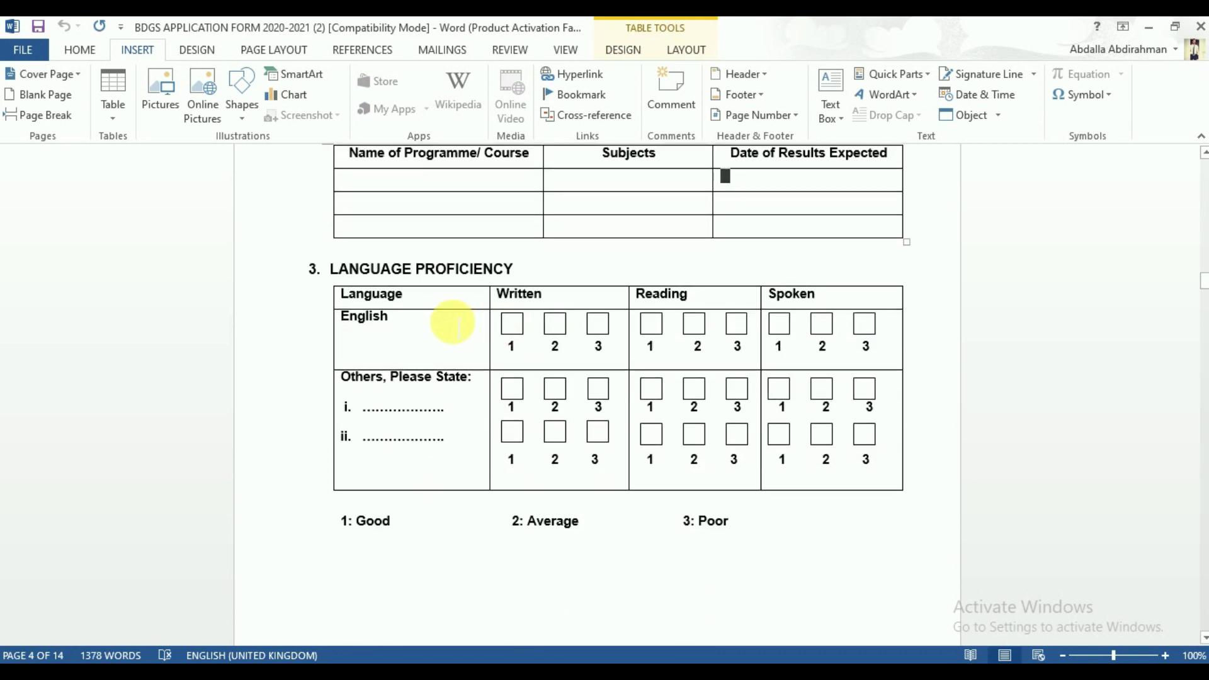
{"action": "scroll", "coordinate": [452, 323], "scroll_direction": "down", "scroll_amount": 1}
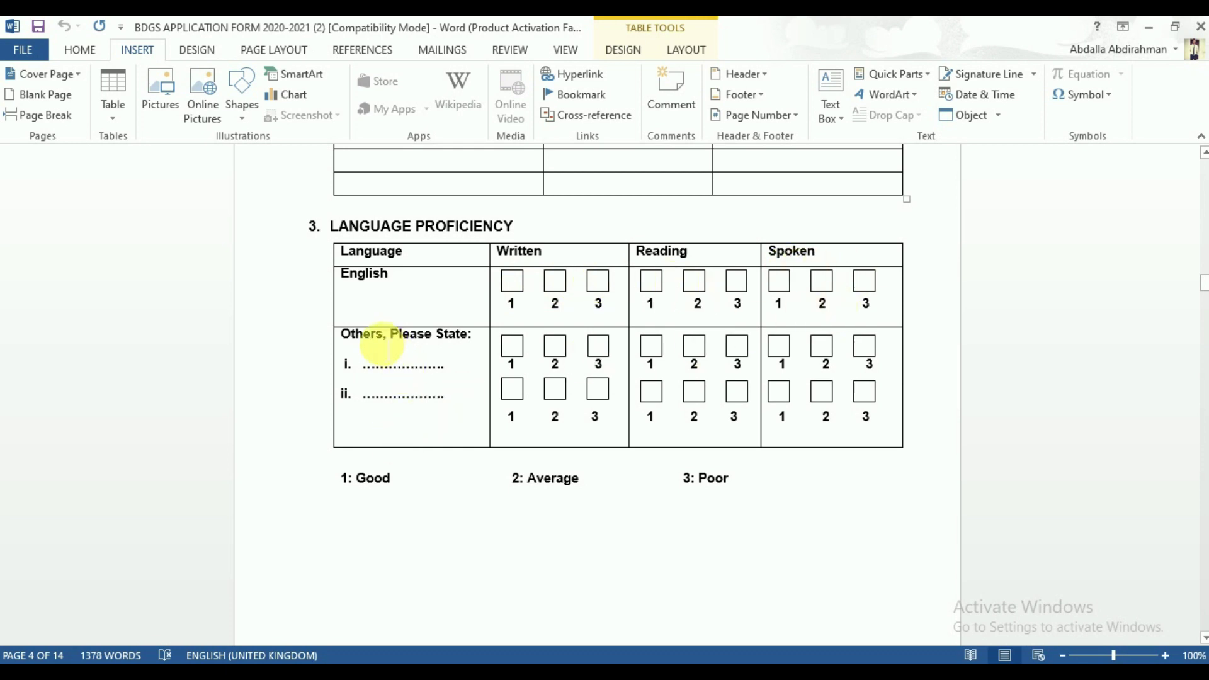
{"action": "double_click", "coordinate": [397, 369]}
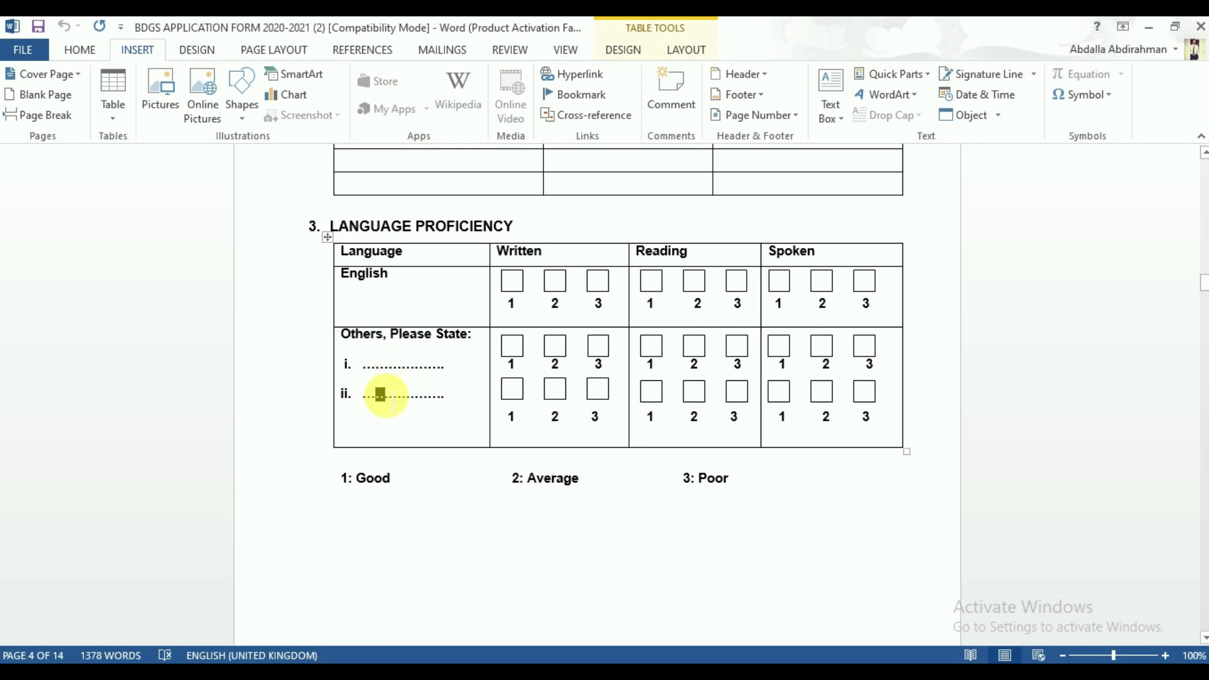
Step: Examine section 4, Academic Distinctions or Prizes Received, and its blank answer box on page 5
{"action": "scroll", "coordinate": [521, 375], "scroll_direction": "down", "scroll_amount": 10}
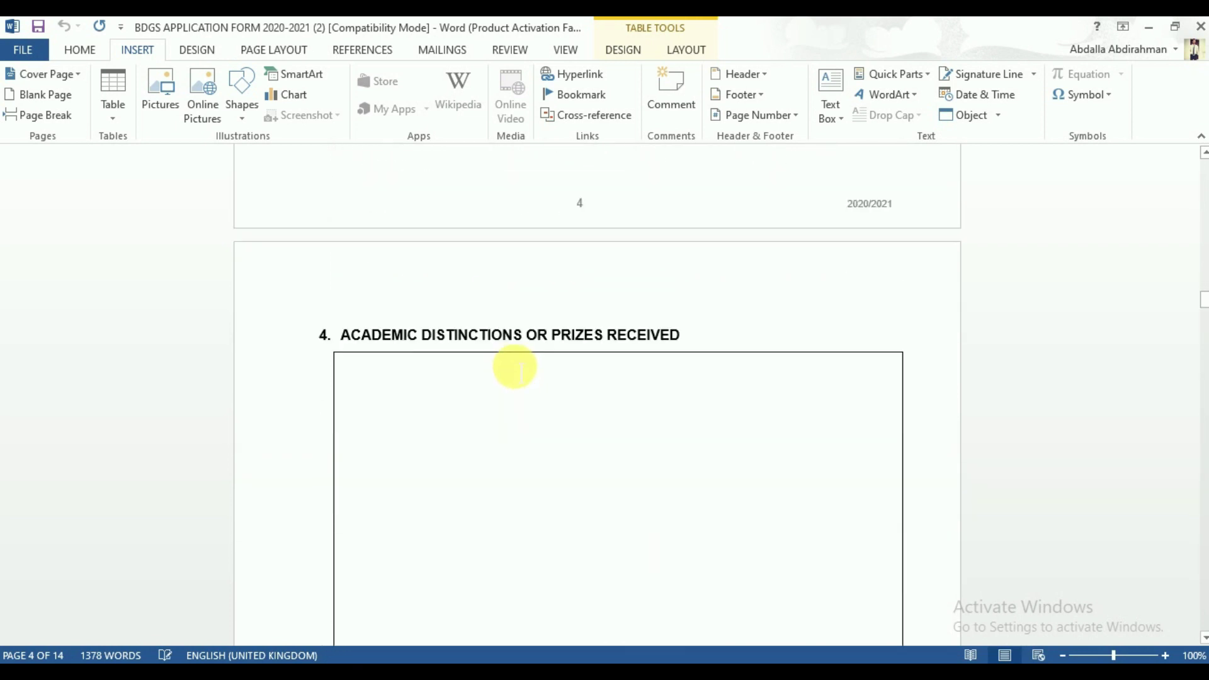
{"action": "scroll", "coordinate": [514, 366], "scroll_direction": "down", "scroll_amount": 3}
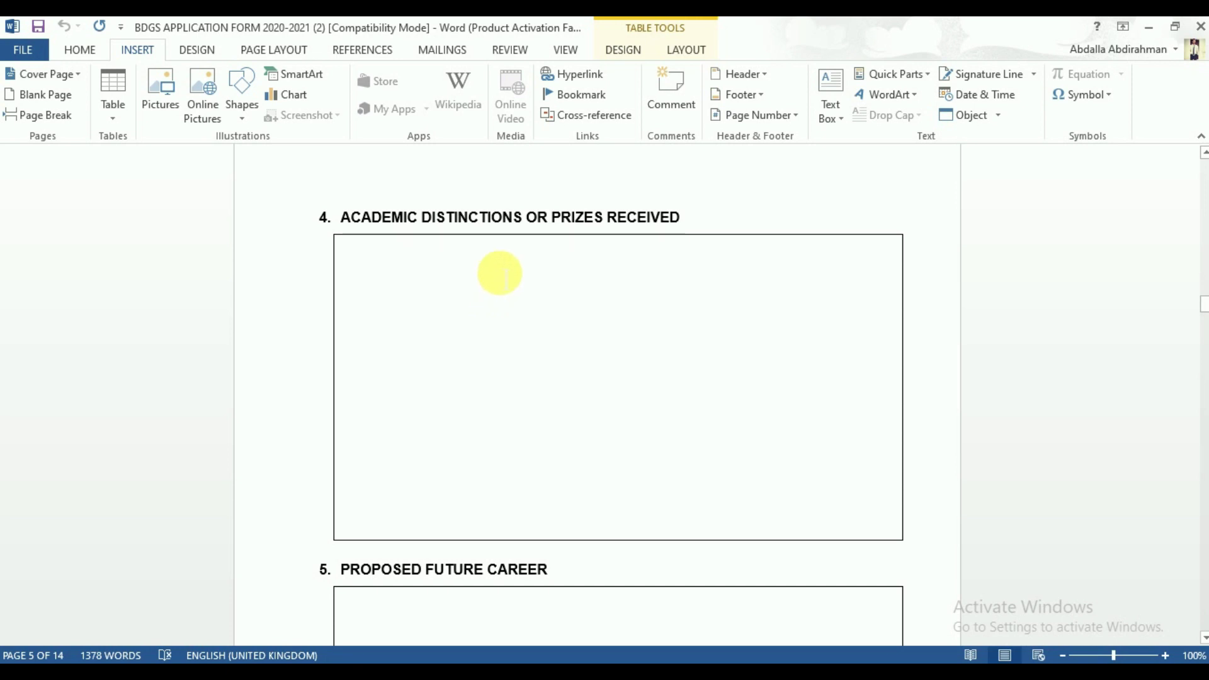
{"action": "left_click", "coordinate": [435, 255]}
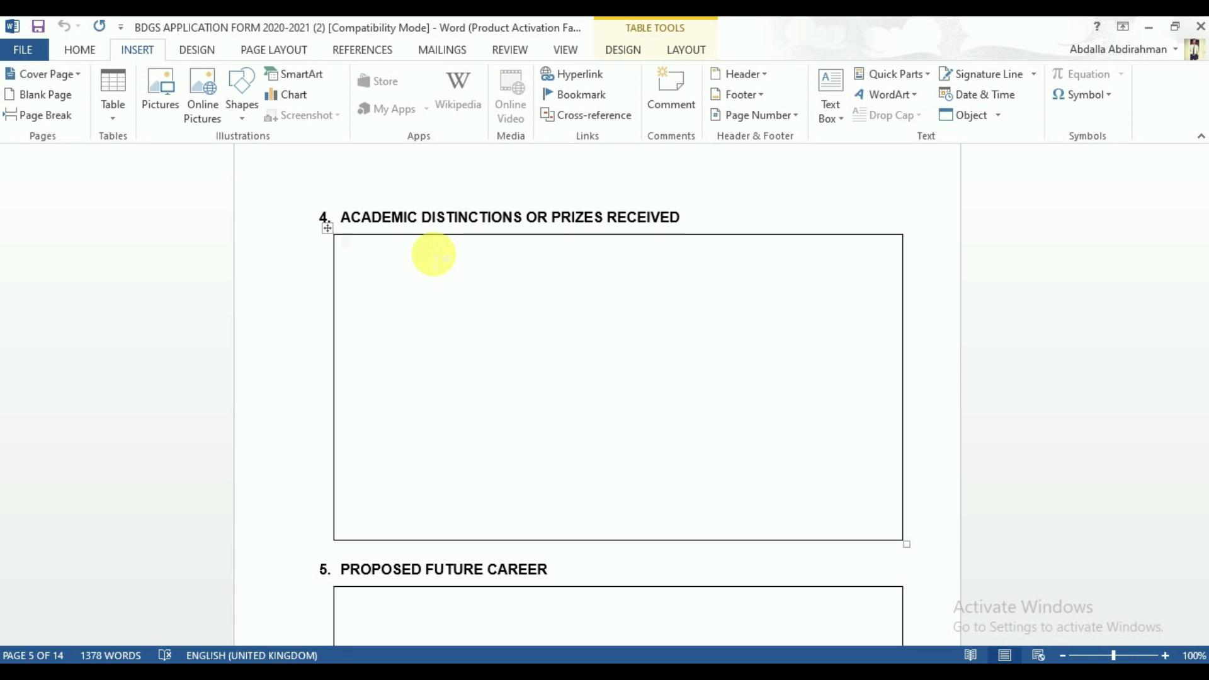
{"action": "scroll", "coordinate": [550, 183], "scroll_direction": "down", "scroll_amount": 2}
{"action": "scroll", "coordinate": [573, 202], "scroll_direction": "up", "scroll_amount": 2}
Step: Examine section 5, Proposed Future Career, and the space provided for the answer
{"action": "scroll", "coordinate": [572, 202], "scroll_direction": "down", "scroll_amount": 2}
{"action": "scroll", "coordinate": [378, 201], "scroll_direction": "down", "scroll_amount": 4}
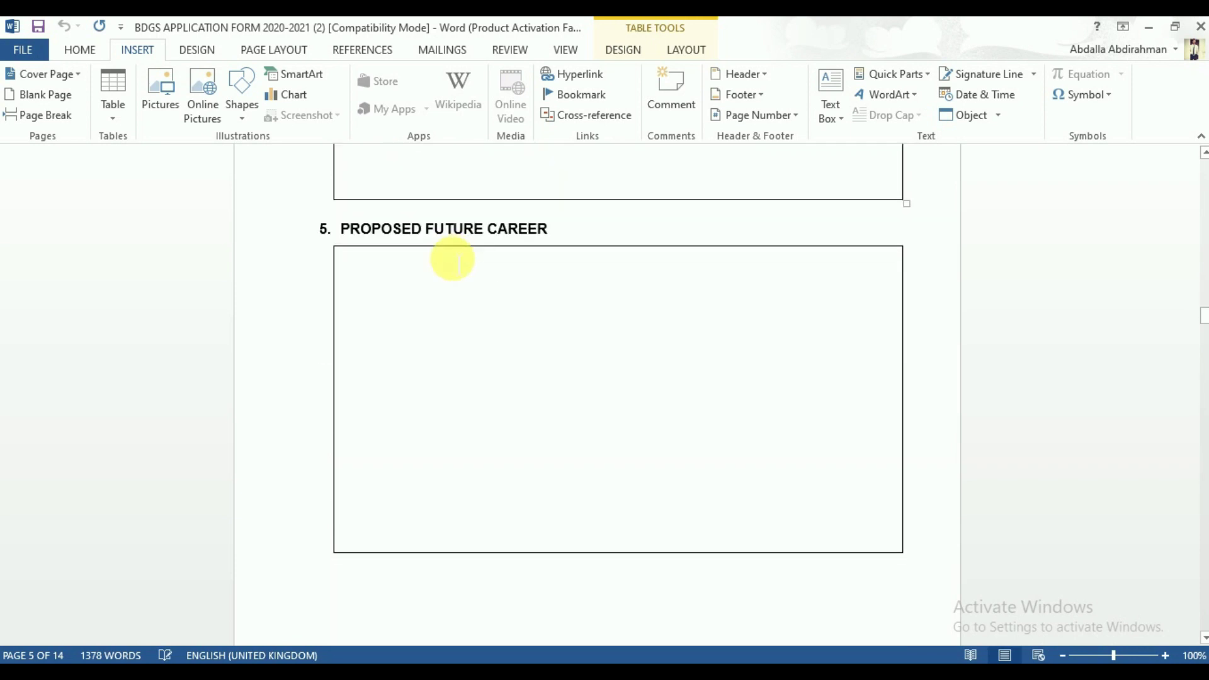
{"action": "scroll", "coordinate": [441, 265], "scroll_direction": "up", "scroll_amount": 2}
{"action": "left_click", "coordinate": [343, 326]}
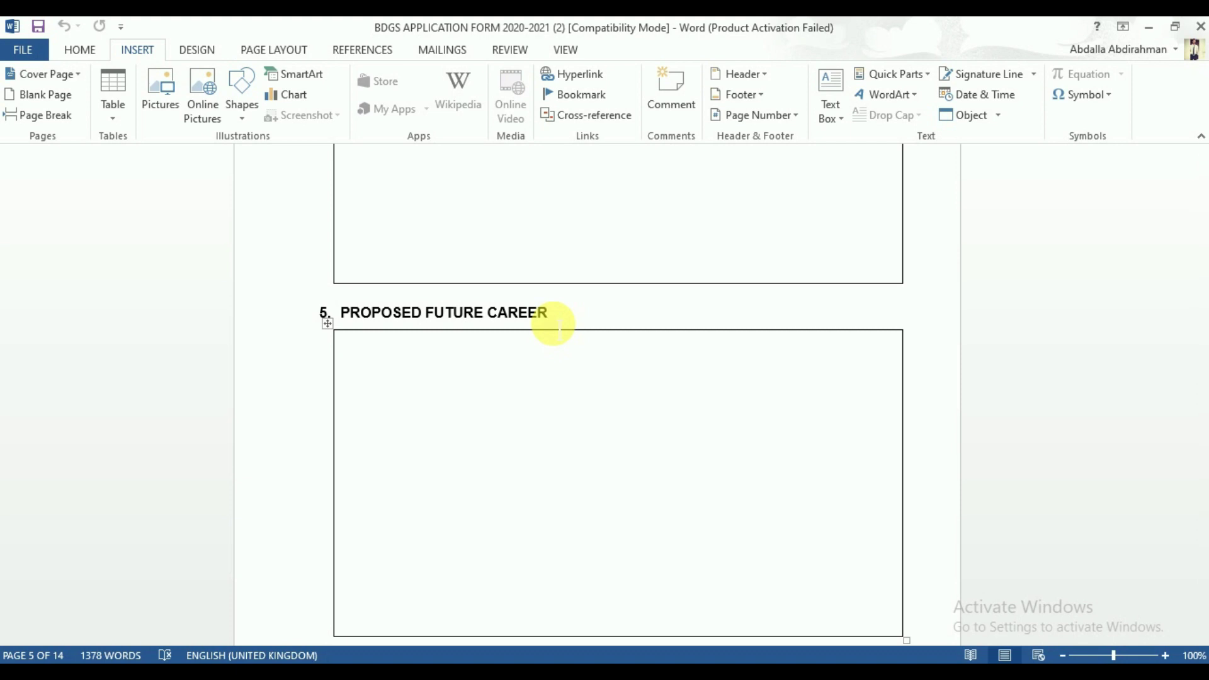
{"action": "scroll", "coordinate": [498, 329], "scroll_direction": "down", "scroll_amount": 3}
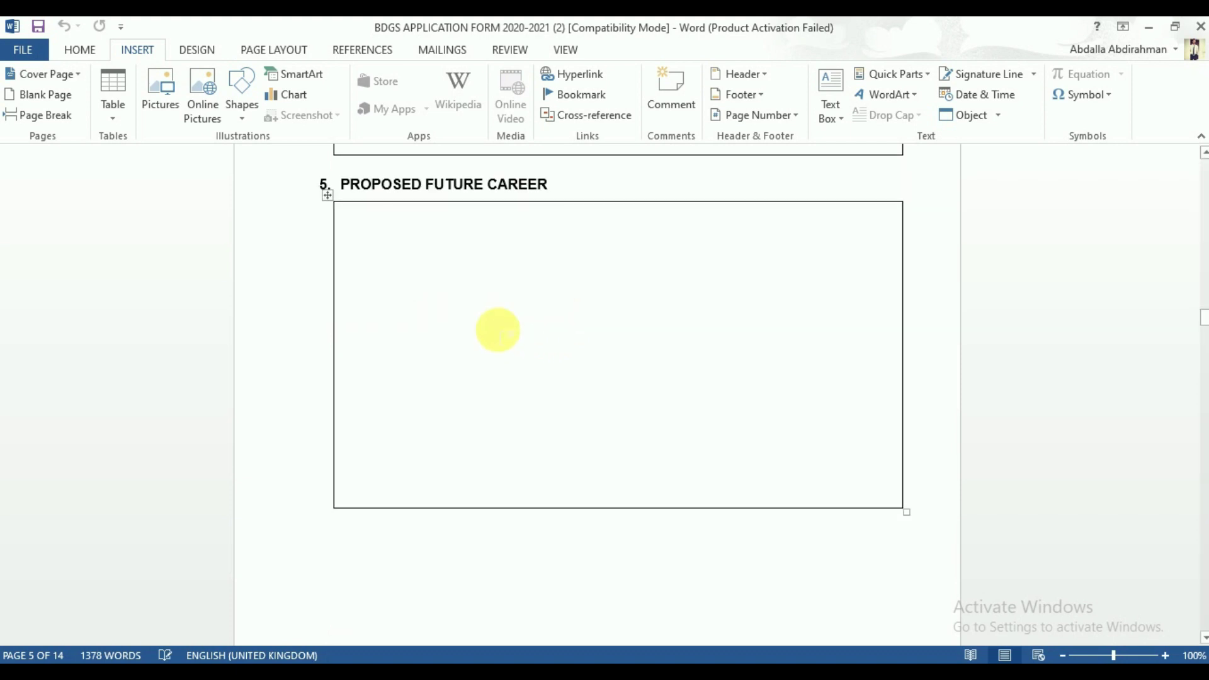
Step: Read the Applicant's Statement of Purpose essay instructions and check the tick box for additional enclosed materials
{"action": "scroll", "coordinate": [453, 239], "scroll_direction": "down", "scroll_amount": 3}
{"action": "scroll", "coordinate": [463, 242], "scroll_direction": "down", "scroll_amount": 5}
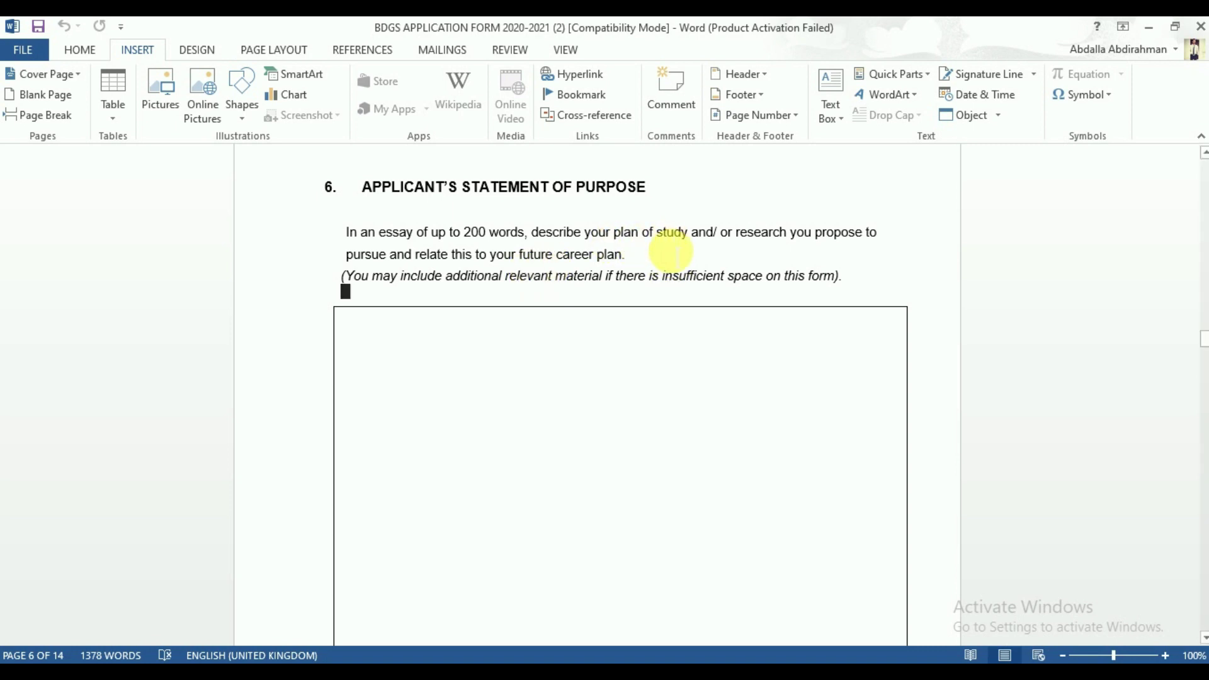
{"action": "scroll", "coordinate": [580, 281], "scroll_direction": "down", "scroll_amount": 10}
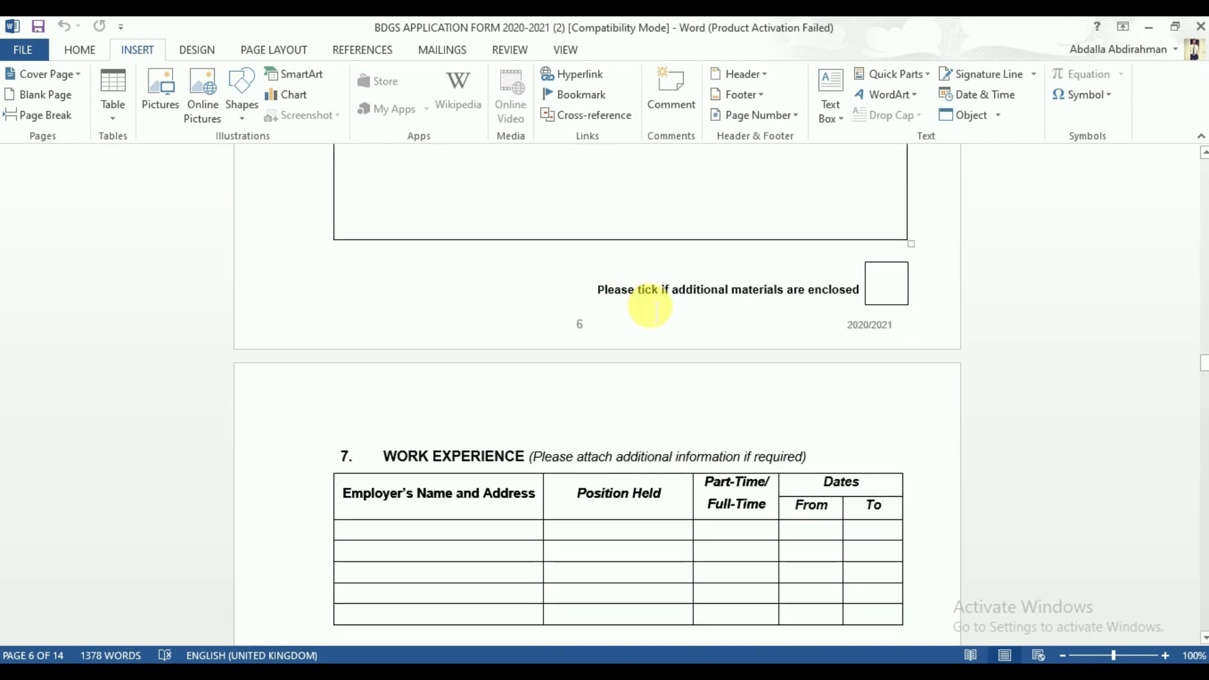
Step: Walk through the first row of the Work Experience table, from employer's name and address to the employment dates
{"action": "scroll", "coordinate": [532, 315], "scroll_direction": "down", "scroll_amount": 5}
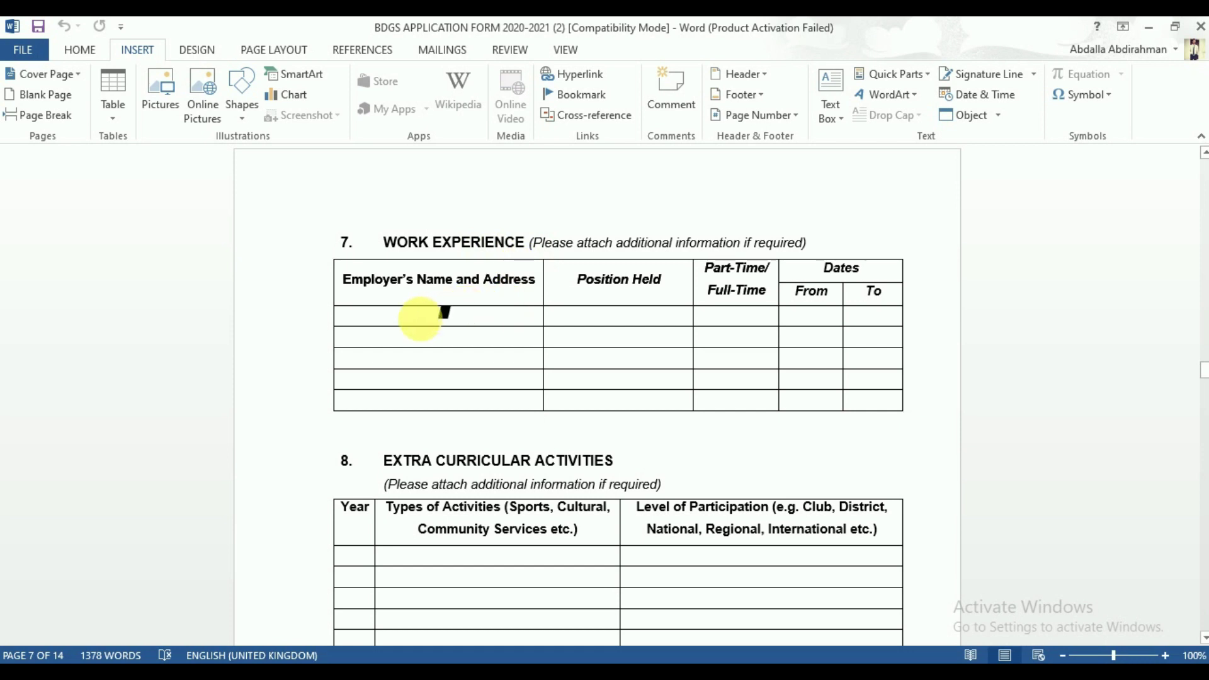
{"action": "left_click", "coordinate": [420, 317]}
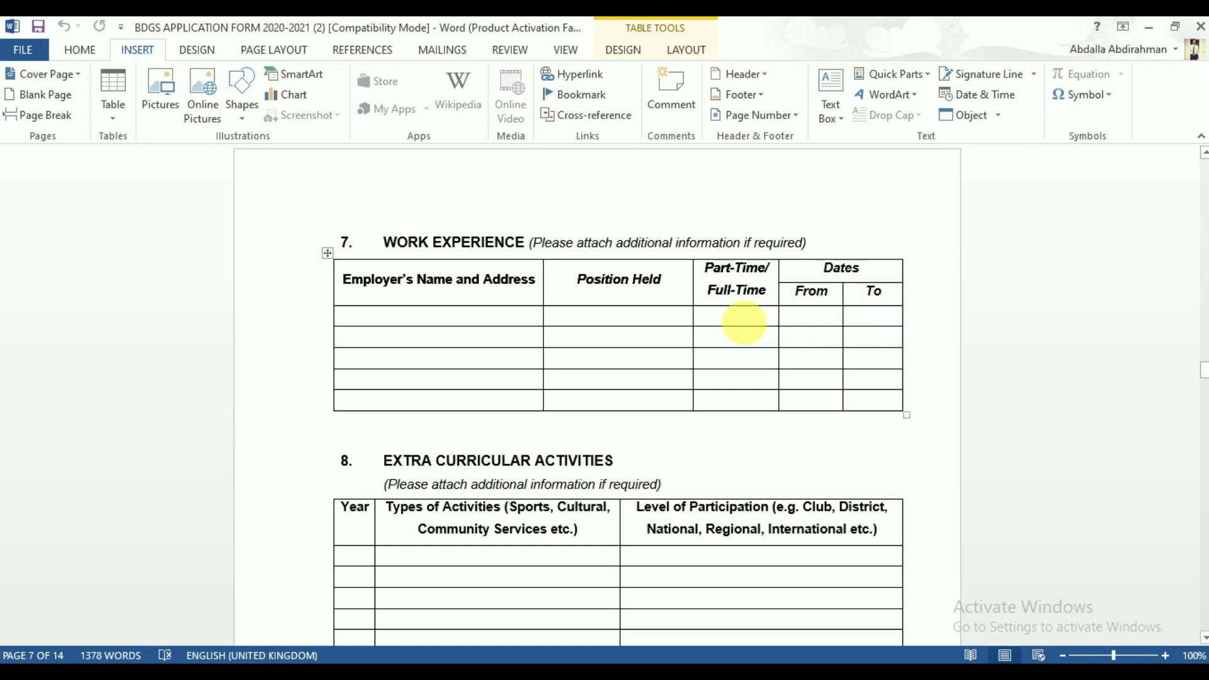
{"action": "scroll", "coordinate": [724, 319], "scroll_direction": "down", "scroll_amount": 1}
{"action": "scroll", "coordinate": [513, 313], "scroll_direction": "down", "scroll_amount": 2}
{"action": "scroll", "coordinate": [513, 312], "scroll_direction": "up", "scroll_amount": 3}
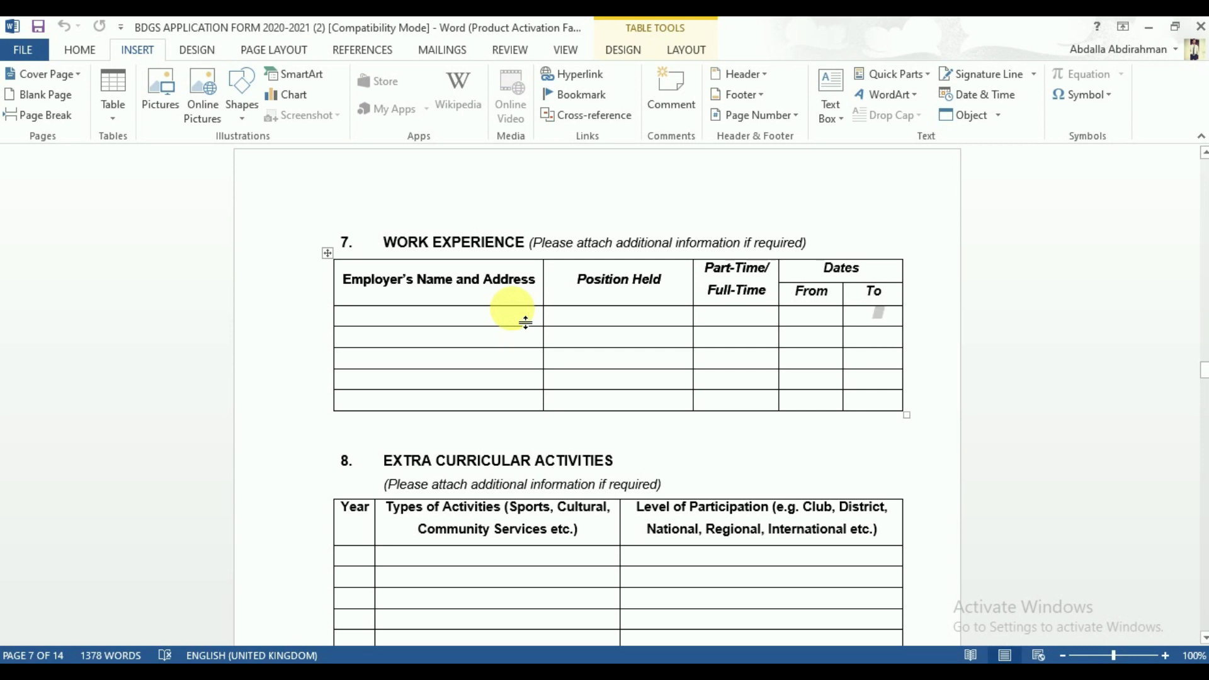
Step: Examine the Extra Curricular Activities table, covering year, types of activities and level of participation
{"action": "scroll", "coordinate": [525, 321], "scroll_direction": "down", "scroll_amount": 1}
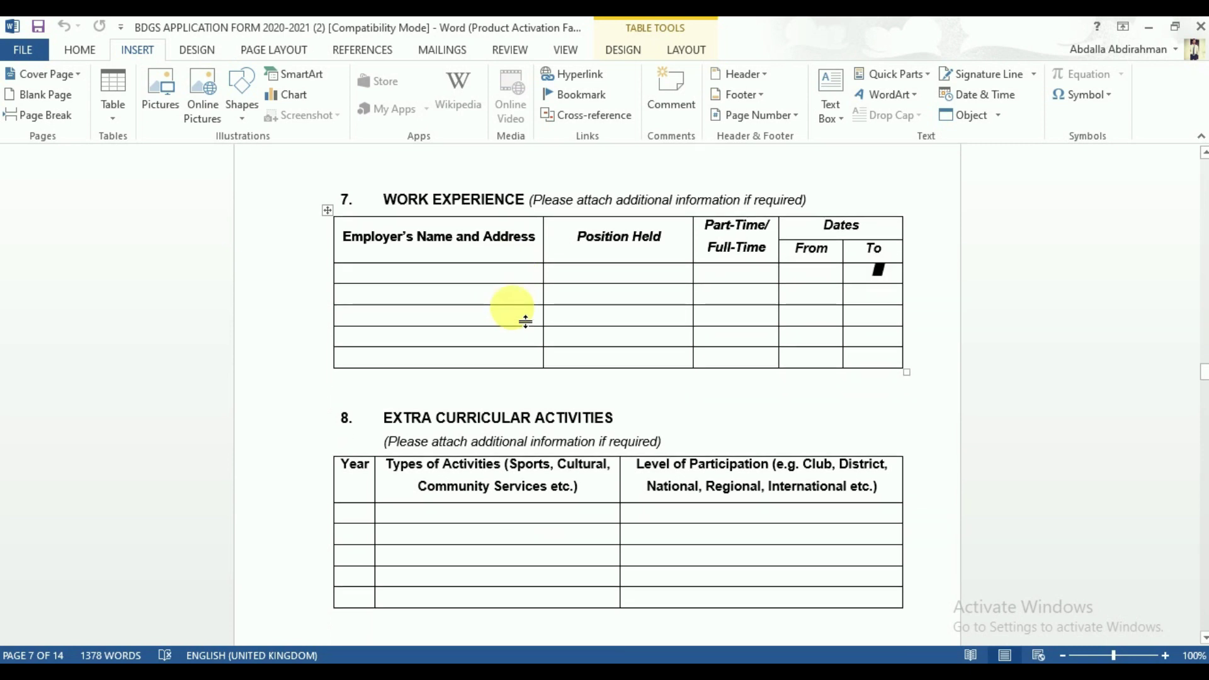
{"action": "scroll", "coordinate": [525, 321], "scroll_direction": "down", "scroll_amount": 4}
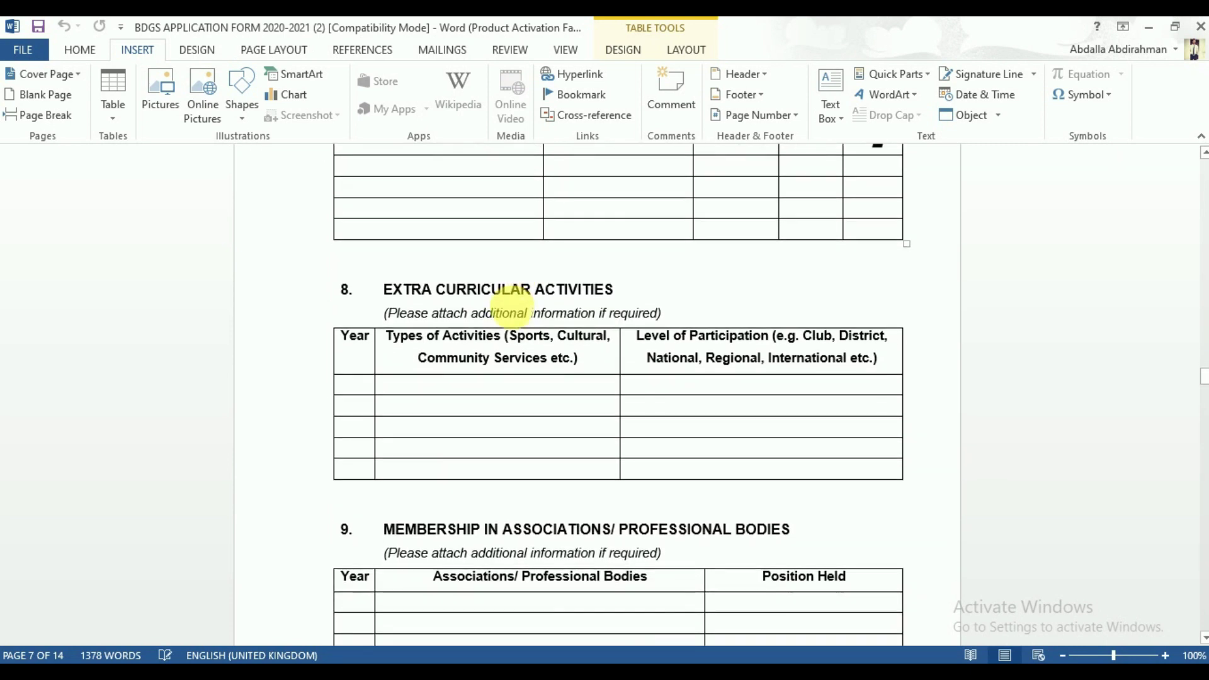
{"action": "scroll", "coordinate": [513, 313], "scroll_direction": "down", "scroll_amount": 1}
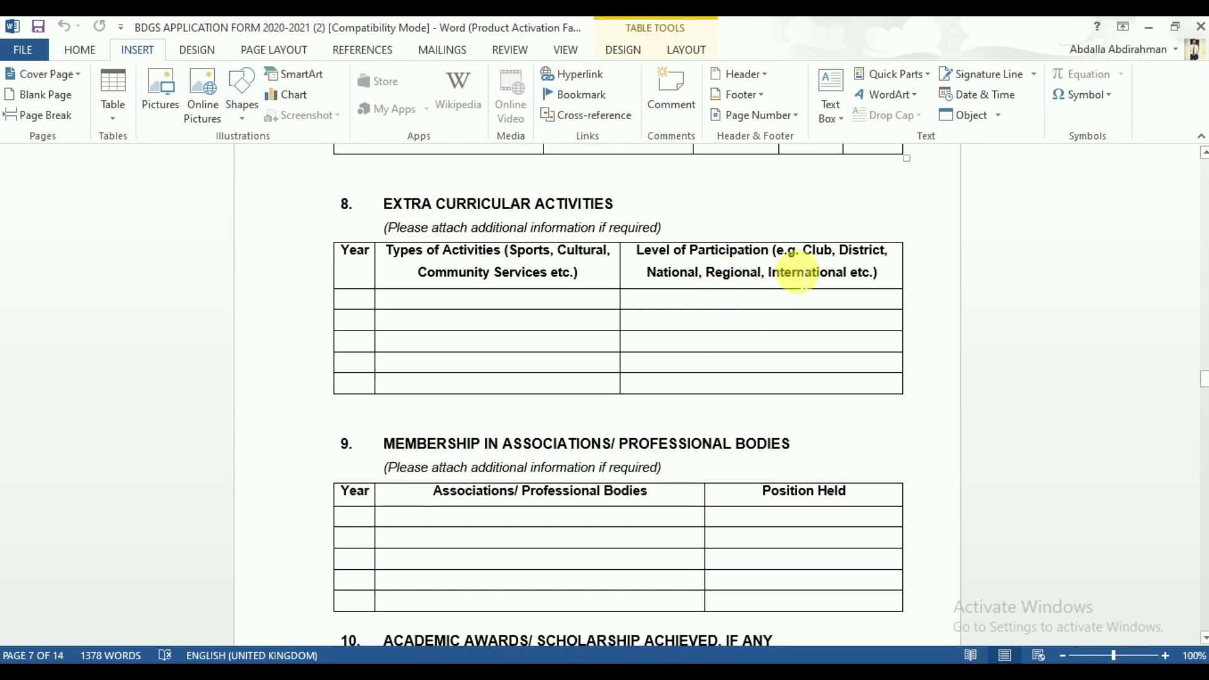
{"action": "left_click", "coordinate": [679, 303]}
Step: Walk through the Membership in Associations/Professional Bodies table and the Academic Awards/Scholarship Achieved table on page 7
{"action": "scroll", "coordinate": [494, 378], "scroll_direction": "down", "scroll_amount": 5}
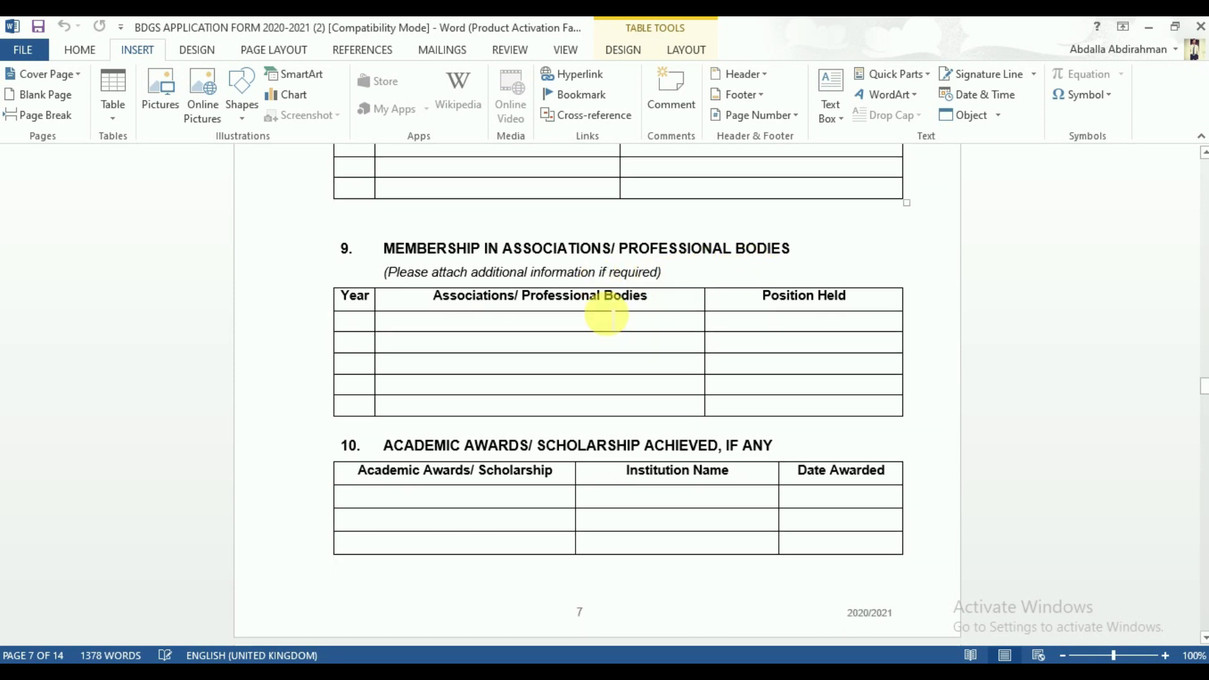
{"action": "scroll", "coordinate": [624, 309], "scroll_direction": "down", "scroll_amount": 1}
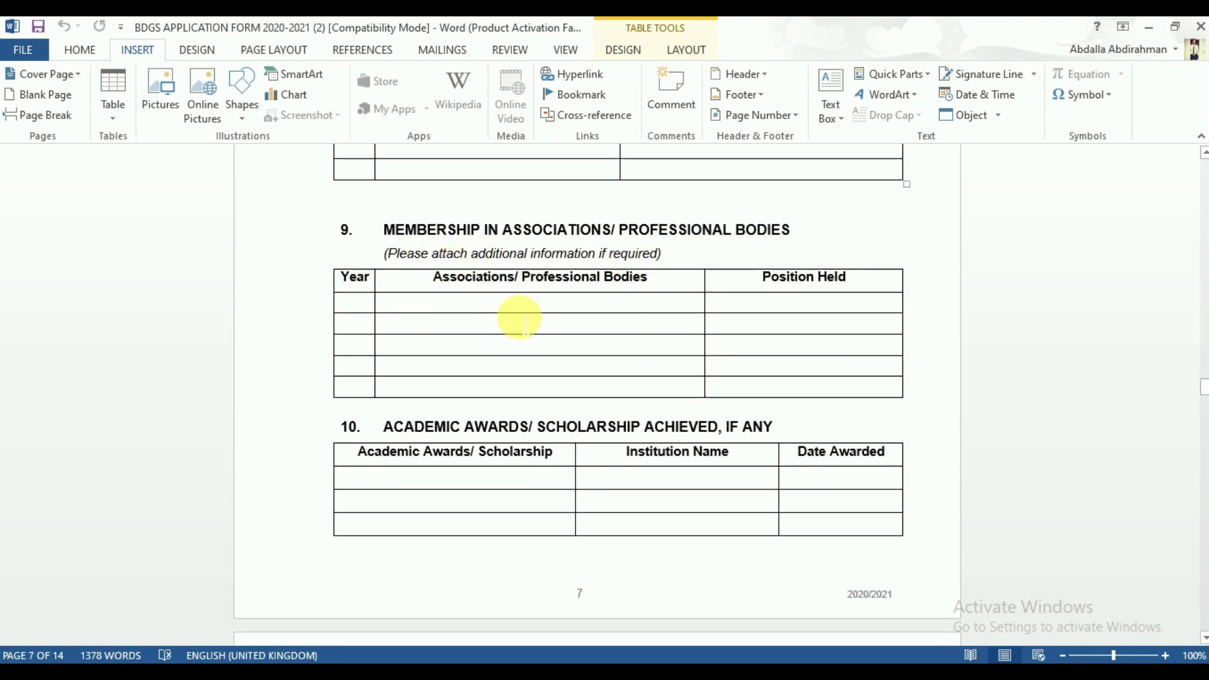
{"action": "left_click", "coordinate": [586, 312]}
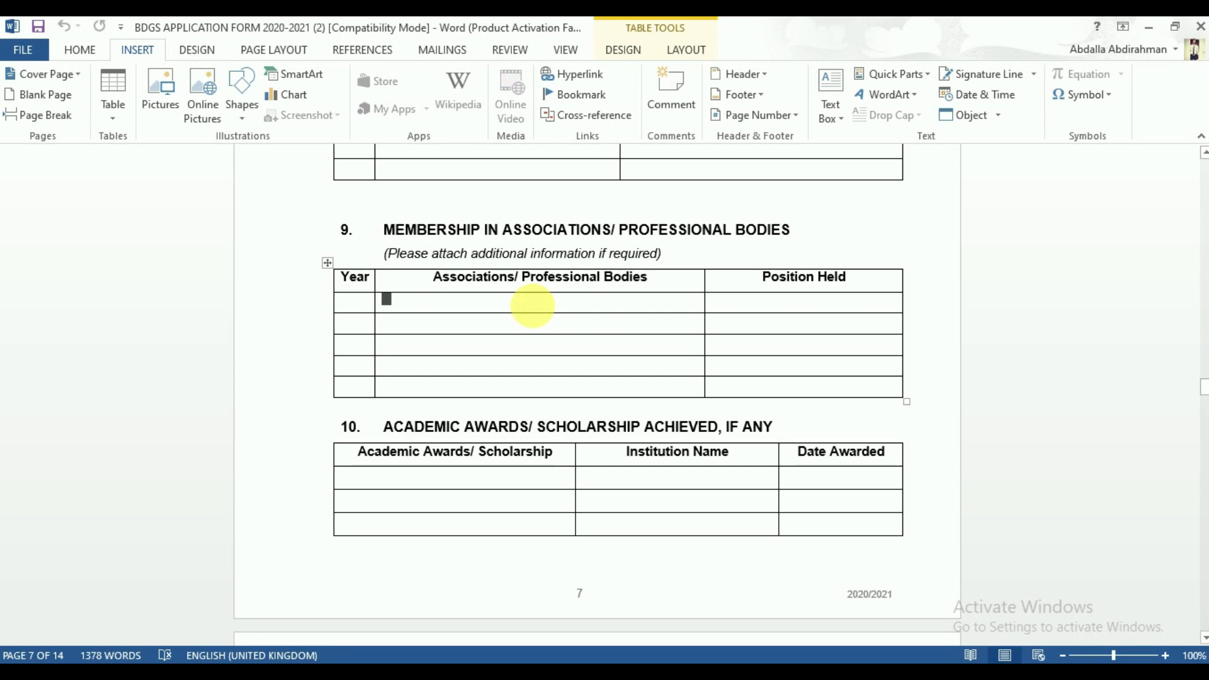
{"action": "left_click", "coordinate": [747, 309]}
{"action": "scroll", "coordinate": [787, 312], "scroll_direction": "down", "scroll_amount": 3}
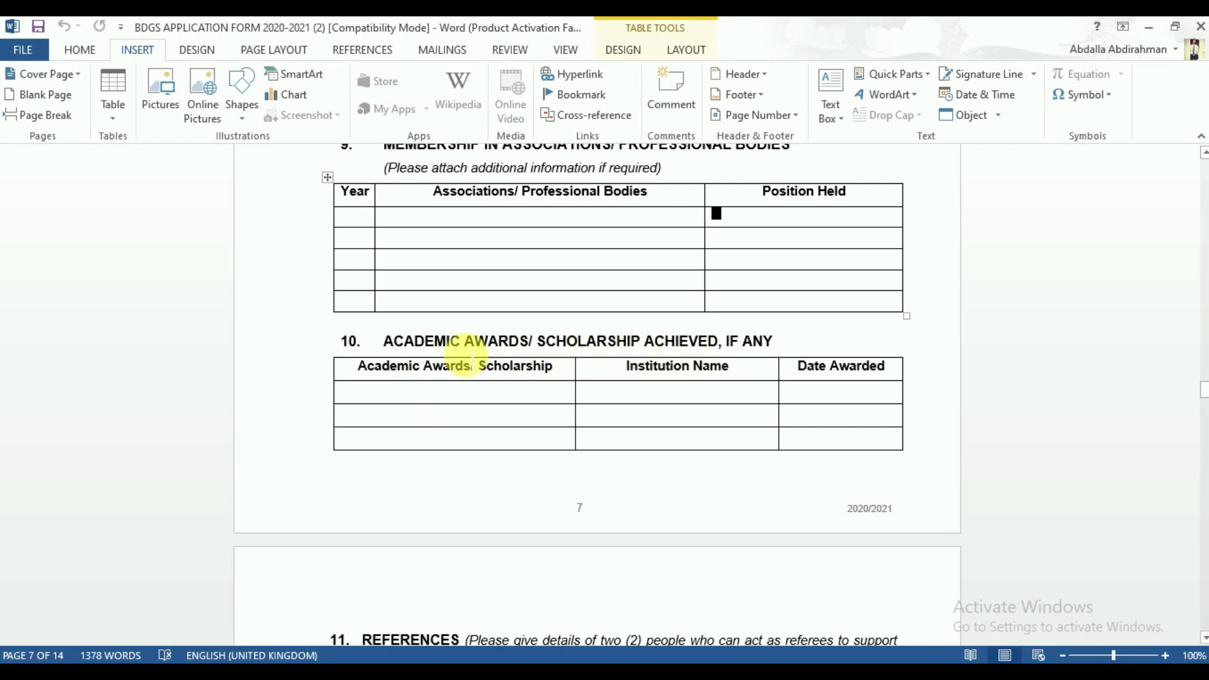
{"action": "left_click", "coordinate": [437, 393]}
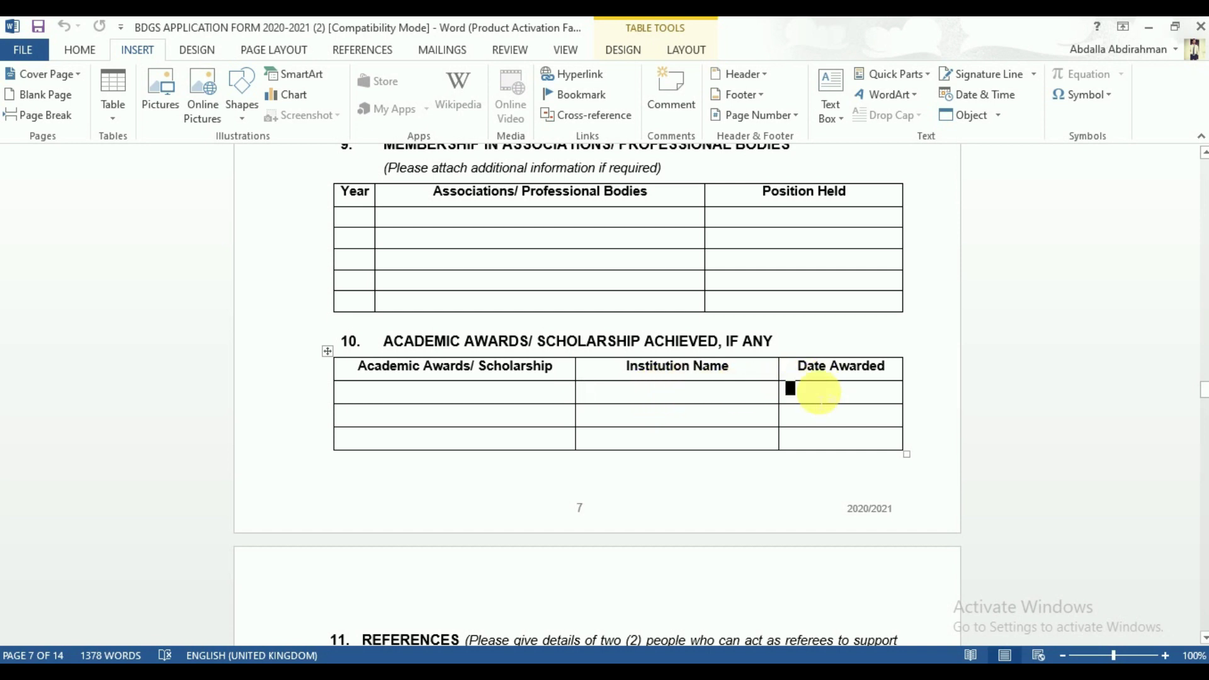
Step: Walk through both rows of the References table on page 8, covering referee name, job title, telephone and fax, and e-mail address
{"action": "scroll", "coordinate": [818, 392], "scroll_direction": "down", "scroll_amount": 10}
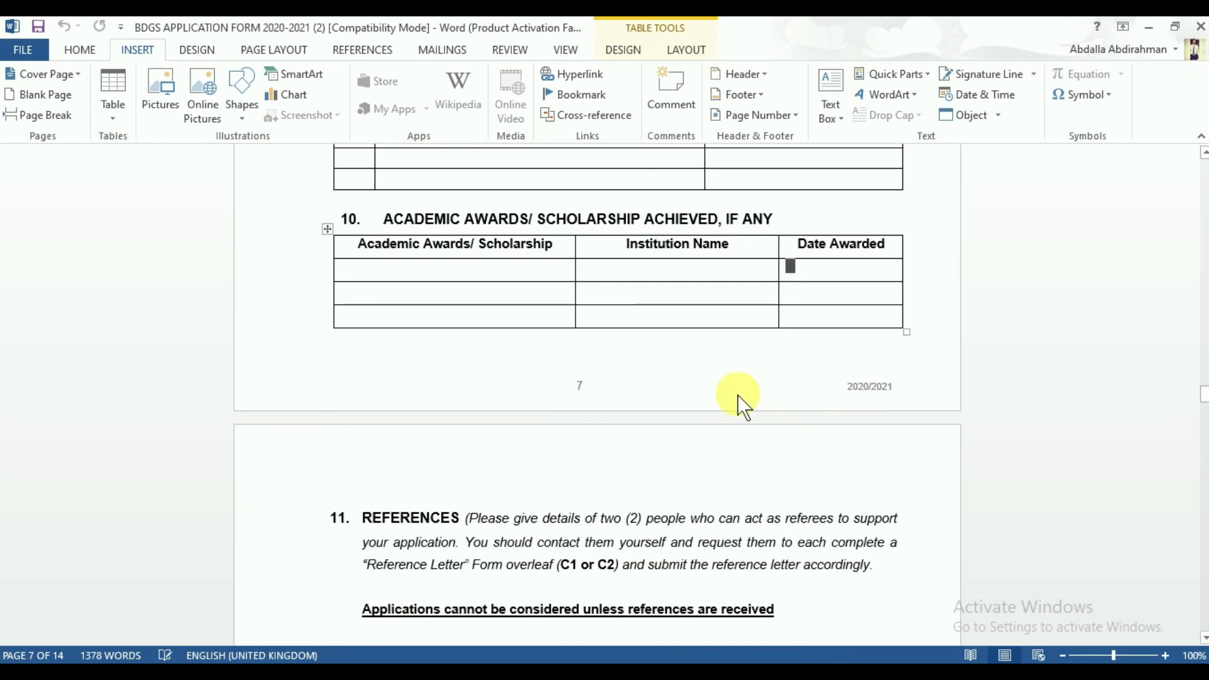
{"action": "scroll", "coordinate": [478, 290], "scroll_direction": "down", "scroll_amount": 1}
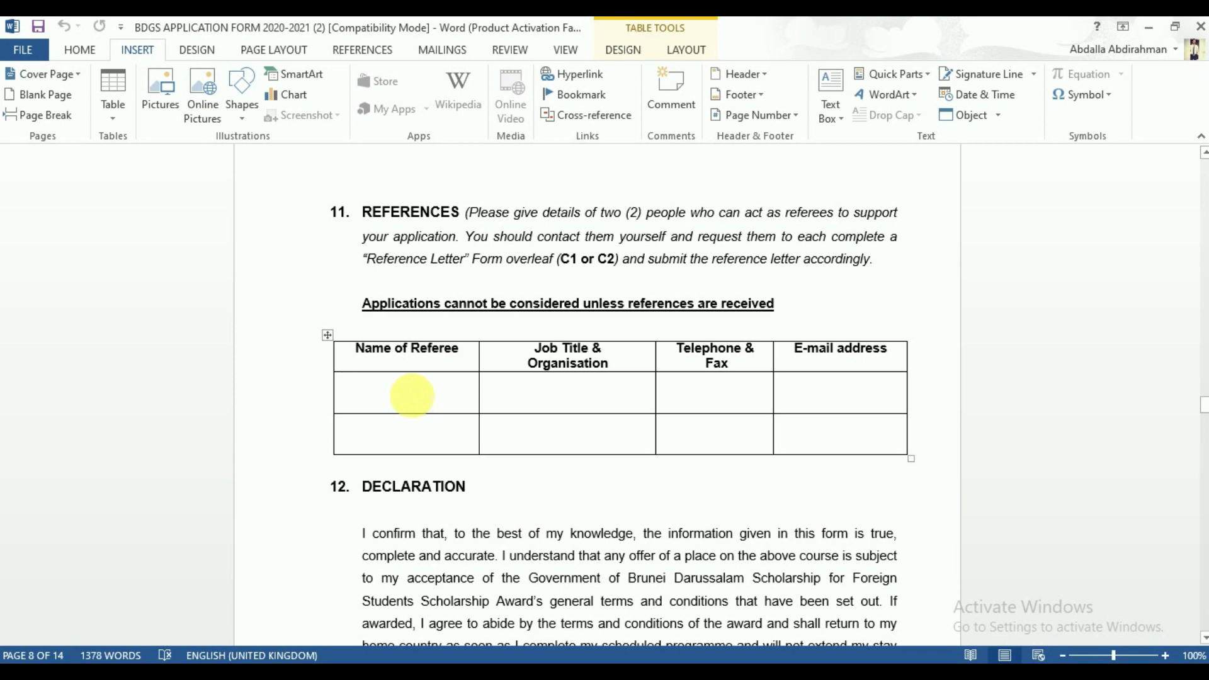
{"action": "left_click", "coordinate": [518, 394]}
{"action": "left_click", "coordinate": [544, 433]}
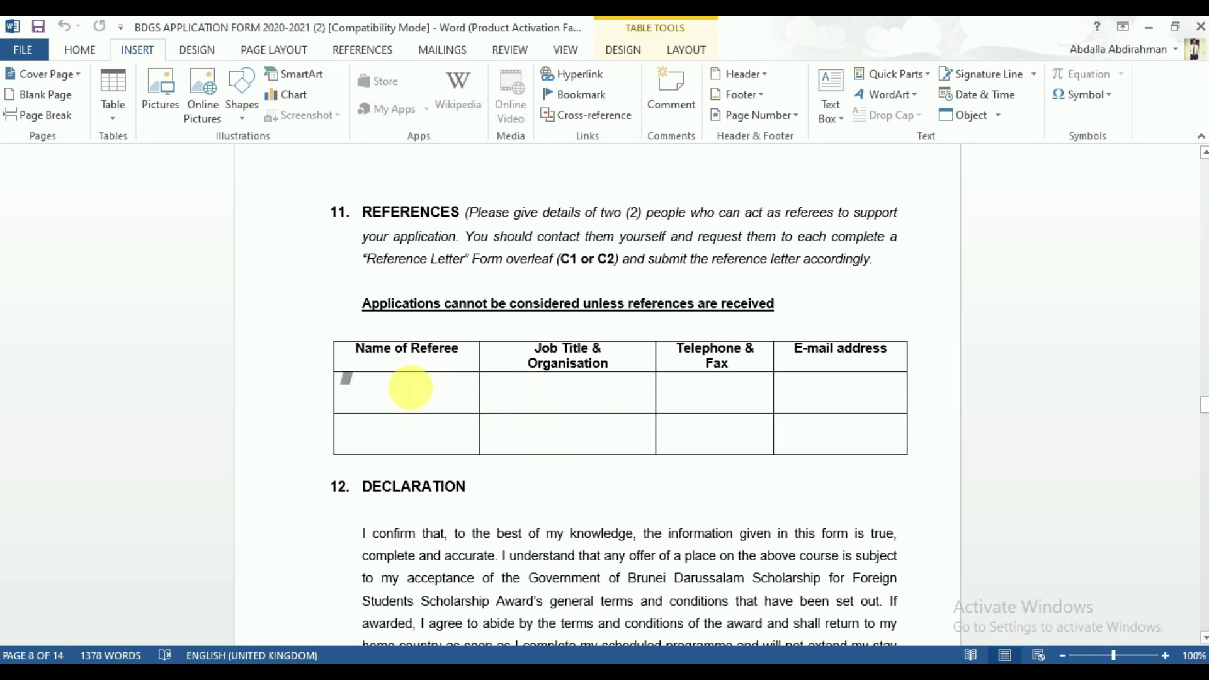
{"action": "left_click", "coordinate": [406, 426]}
{"action": "left_click", "coordinate": [553, 405]}
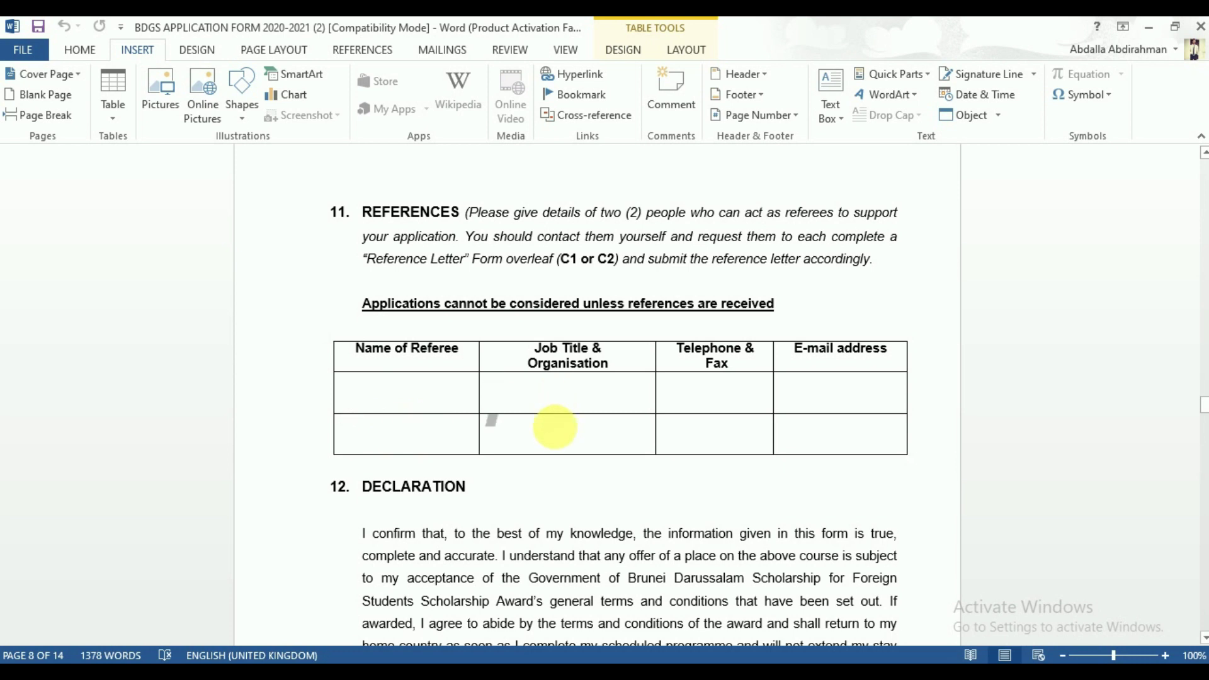
{"action": "left_click", "coordinate": [720, 391]}
{"action": "left_click", "coordinate": [714, 438]}
{"action": "left_click", "coordinate": [828, 388]}
{"action": "left_click", "coordinate": [817, 432]}
Step: Read the Declaration in section 12 and check its date and signature lines
{"action": "scroll", "coordinate": [448, 394], "scroll_direction": "down", "scroll_amount": 3}
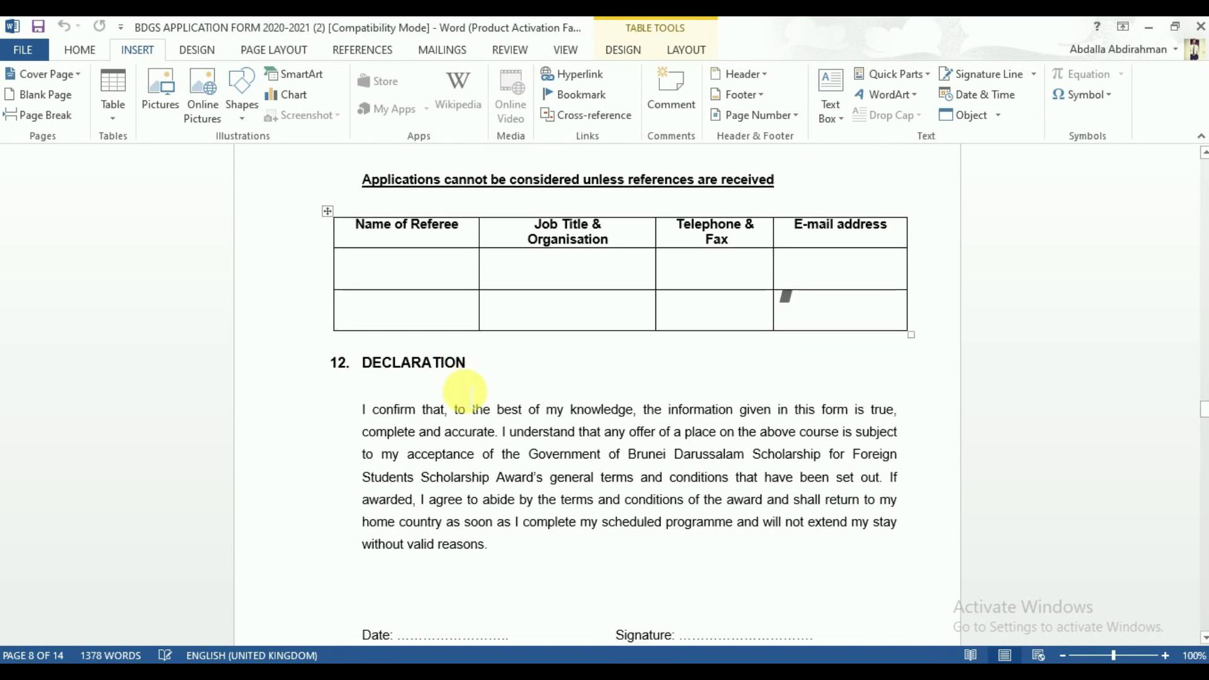
{"action": "scroll", "coordinate": [441, 387], "scroll_direction": "down", "scroll_amount": 2}
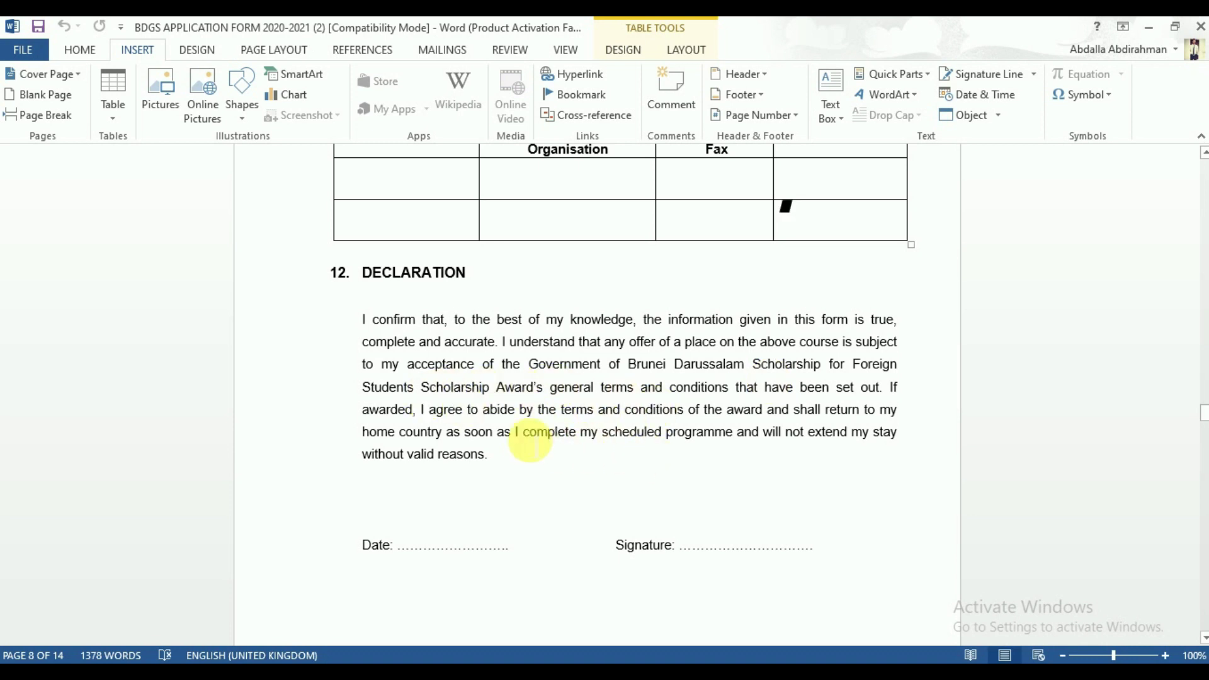
{"action": "scroll", "coordinate": [479, 472], "scroll_direction": "down", "scroll_amount": 1}
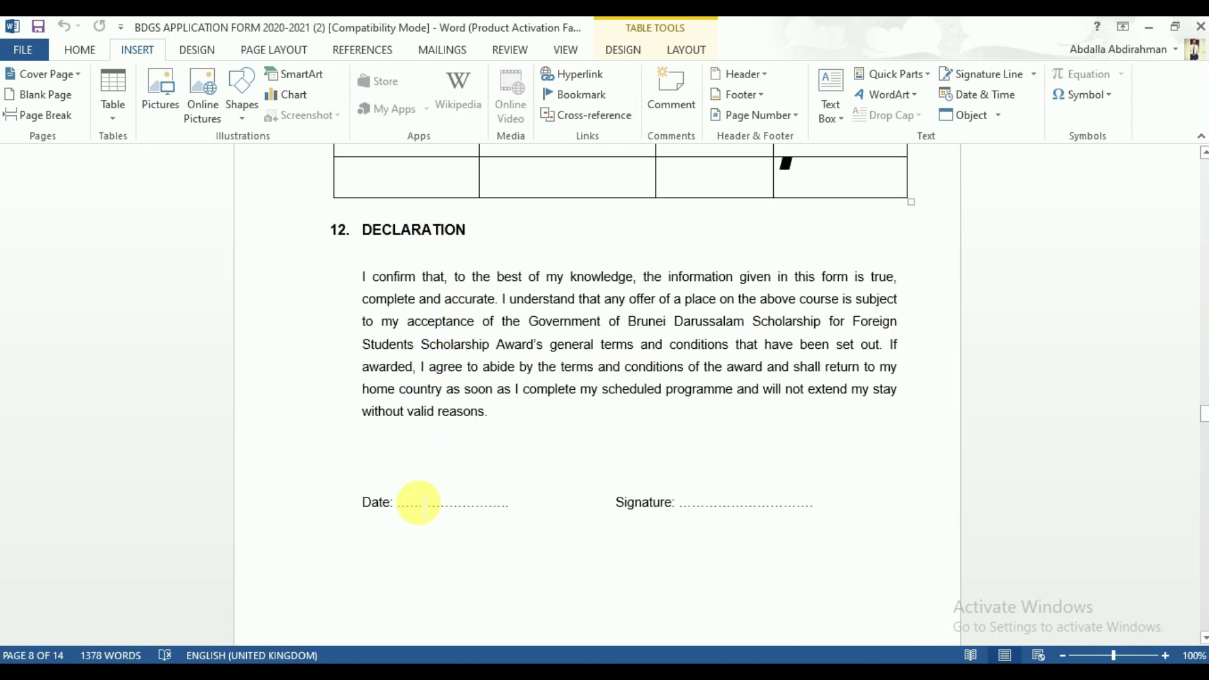
{"action": "left_click", "coordinate": [712, 483]}
Step: Find the C1 Reference Letter form and compare it with the C1 or C2 instructions in the References section
{"action": "scroll", "coordinate": [530, 381], "scroll_direction": "down", "scroll_amount": 20}
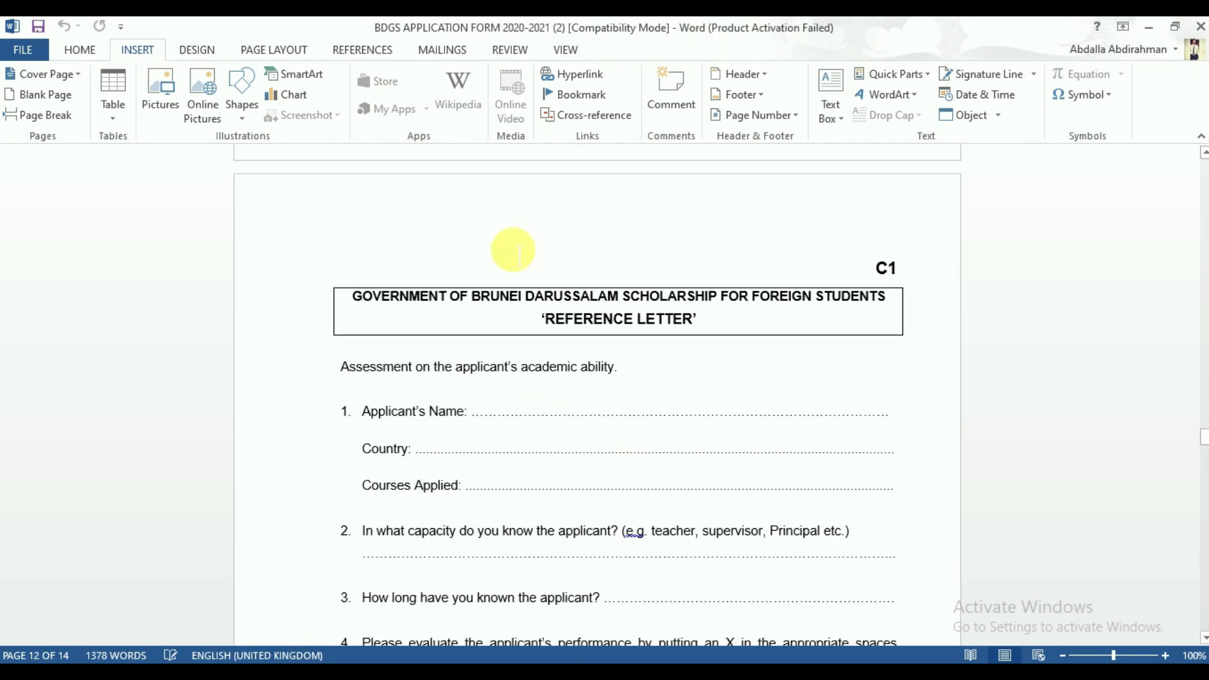
{"action": "scroll", "coordinate": [513, 250], "scroll_direction": "down", "scroll_amount": 2}
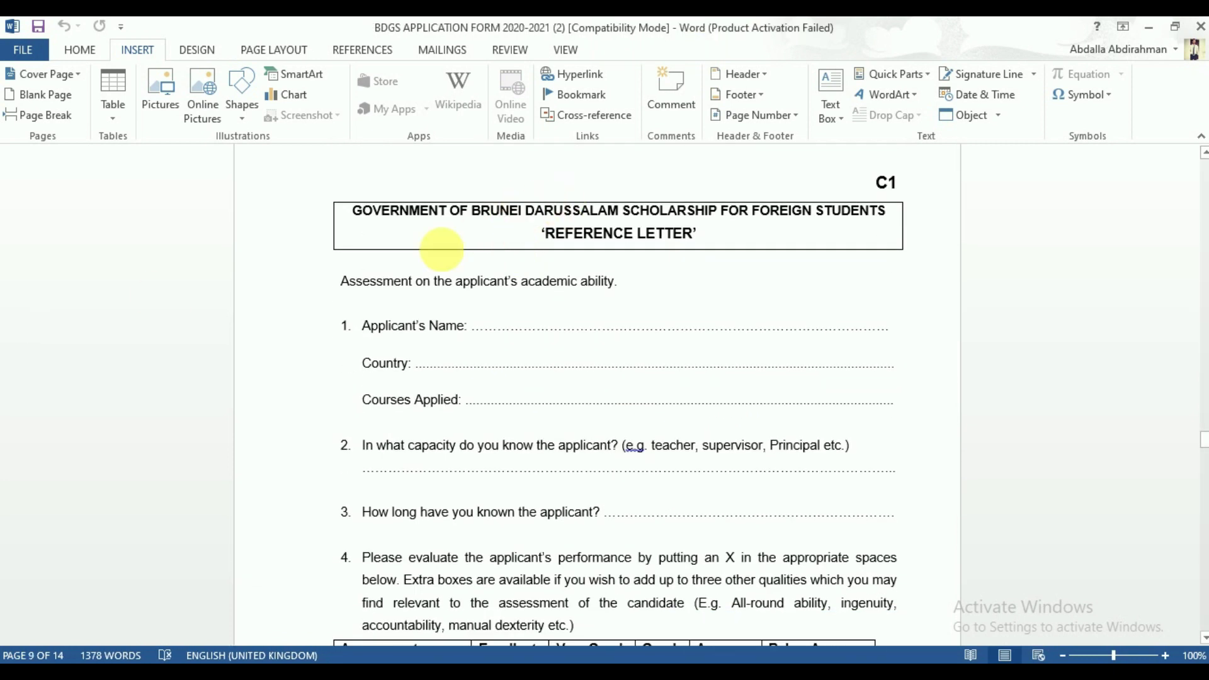
{"action": "scroll", "coordinate": [458, 262], "scroll_direction": "up", "scroll_amount": 3}
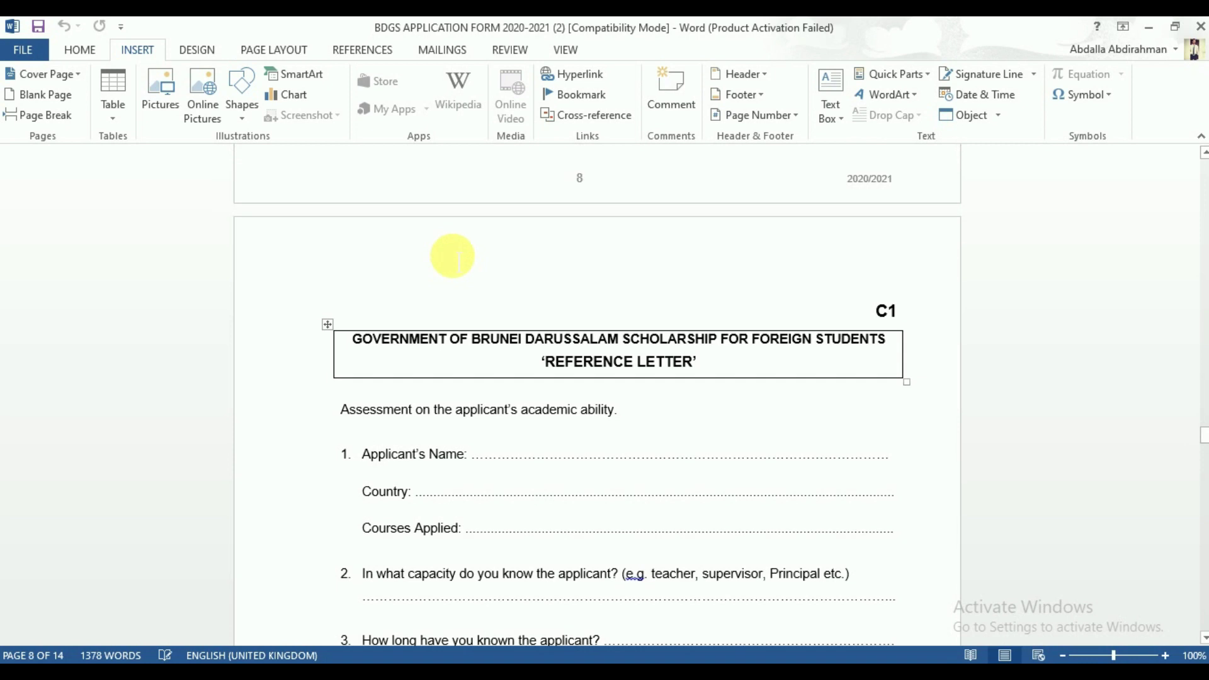
{"action": "scroll", "coordinate": [452, 256], "scroll_direction": "down", "scroll_amount": 20}
{"action": "scroll", "coordinate": [452, 256], "scroll_direction": "up", "scroll_amount": 5}
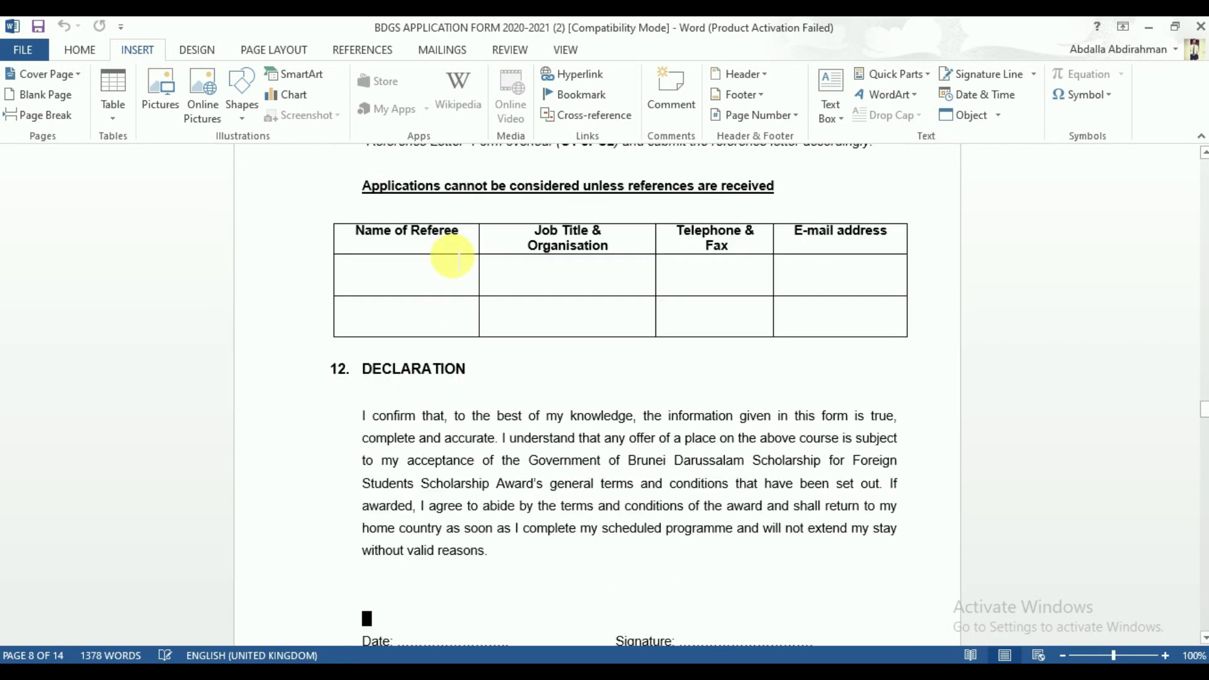
{"action": "scroll", "coordinate": [452, 255], "scroll_direction": "up", "scroll_amount": 2}
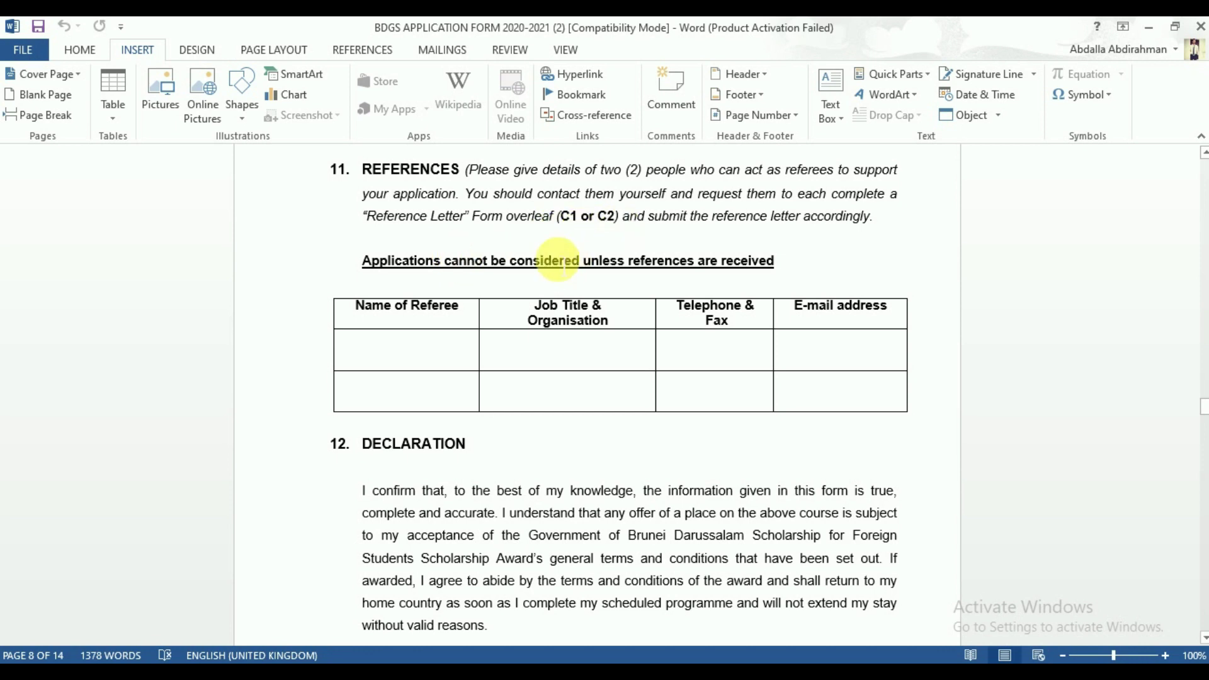
{"action": "scroll", "coordinate": [552, 258], "scroll_direction": "down", "scroll_amount": 3}
Step: Go through the C1 Reference Letter, from the applicant's details and performance assessment table to the referee's contact and signature fields
{"action": "scroll", "coordinate": [551, 253], "scroll_direction": "down", "scroll_amount": 20}
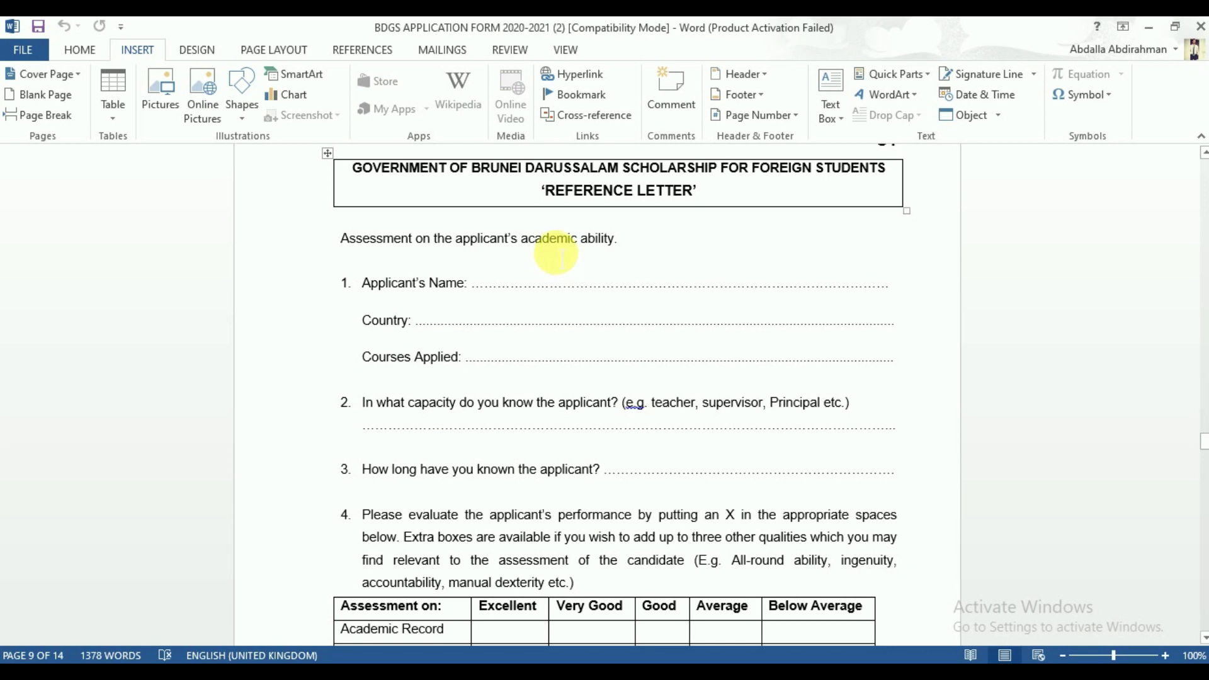
{"action": "scroll", "coordinate": [554, 252], "scroll_direction": "down", "scroll_amount": 1}
{"action": "scroll", "coordinate": [485, 216], "scroll_direction": "up", "scroll_amount": 2}
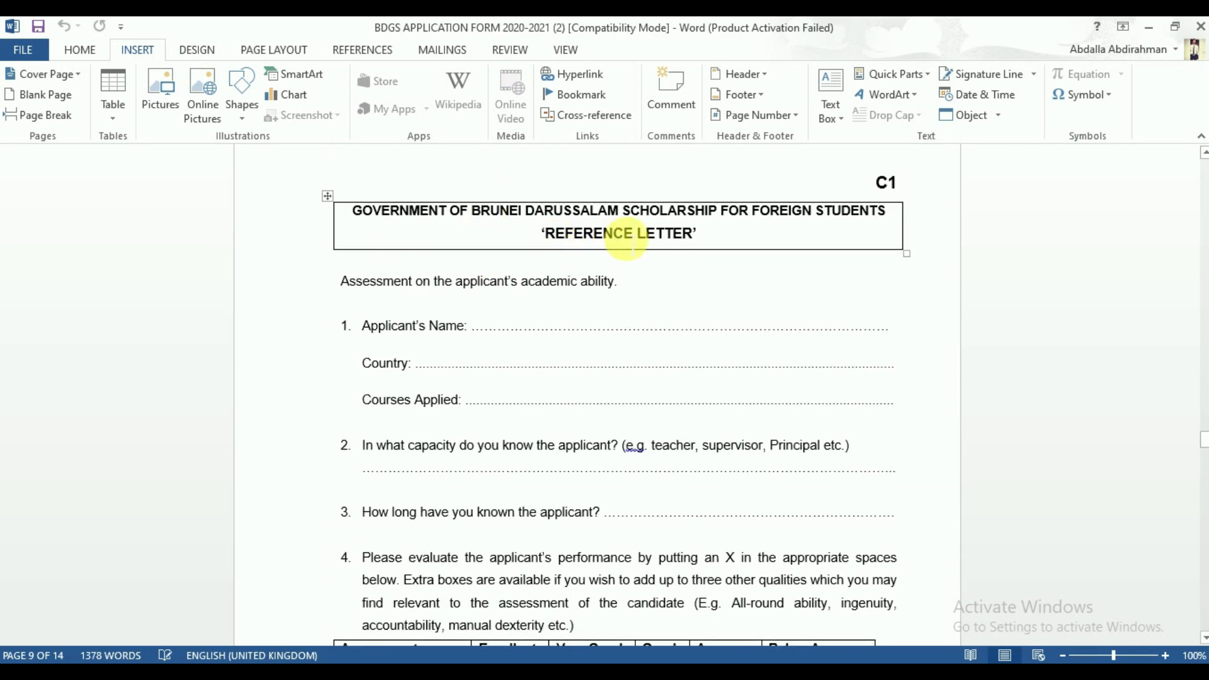
{"action": "scroll", "coordinate": [431, 381], "scroll_direction": "down", "scroll_amount": 2}
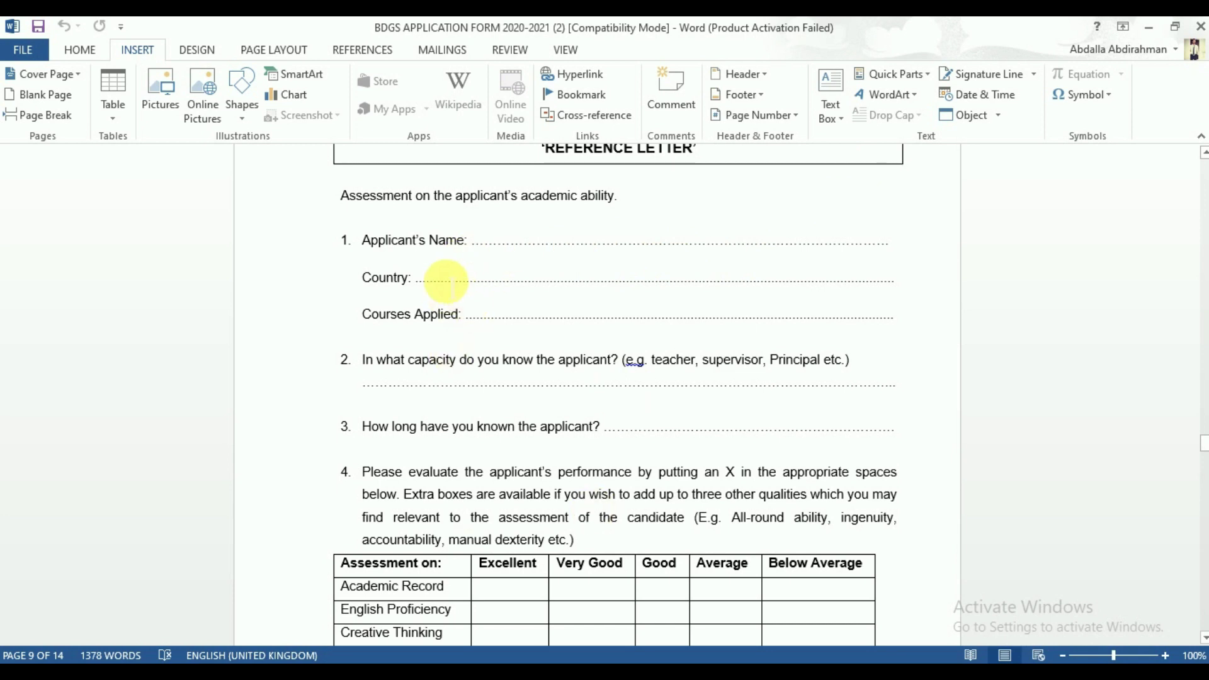
{"action": "scroll", "coordinate": [441, 280], "scroll_direction": "down", "scroll_amount": 1}
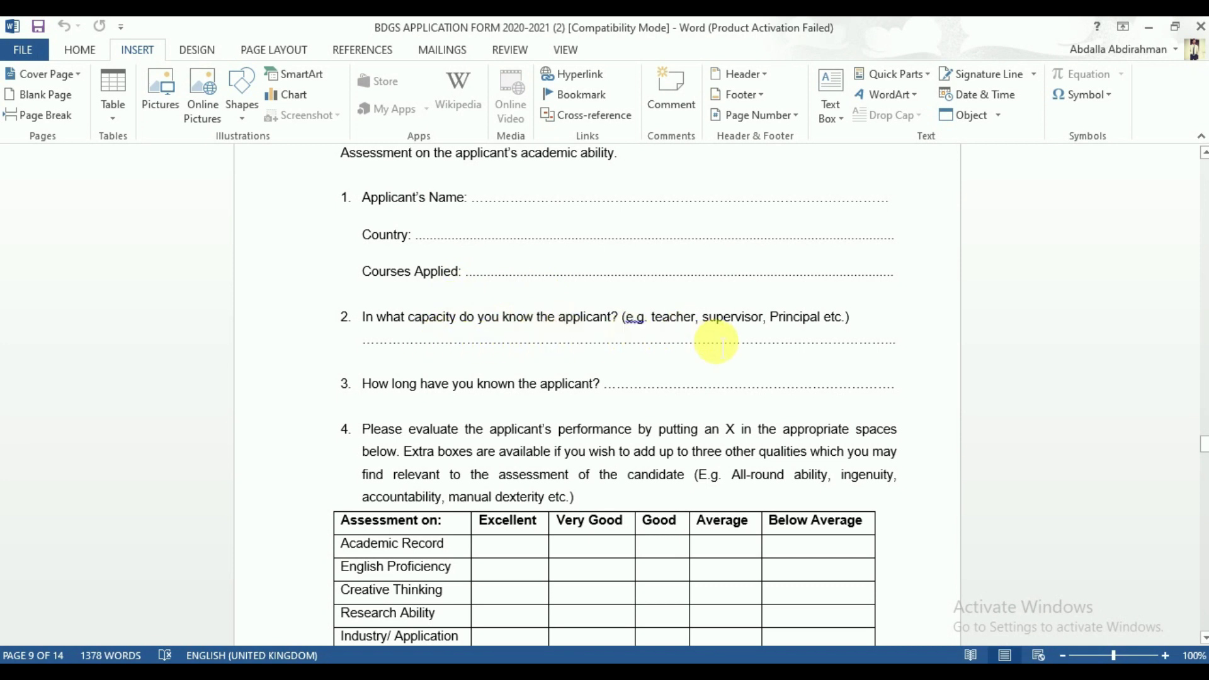
{"action": "scroll", "coordinate": [701, 356], "scroll_direction": "down", "scroll_amount": 3}
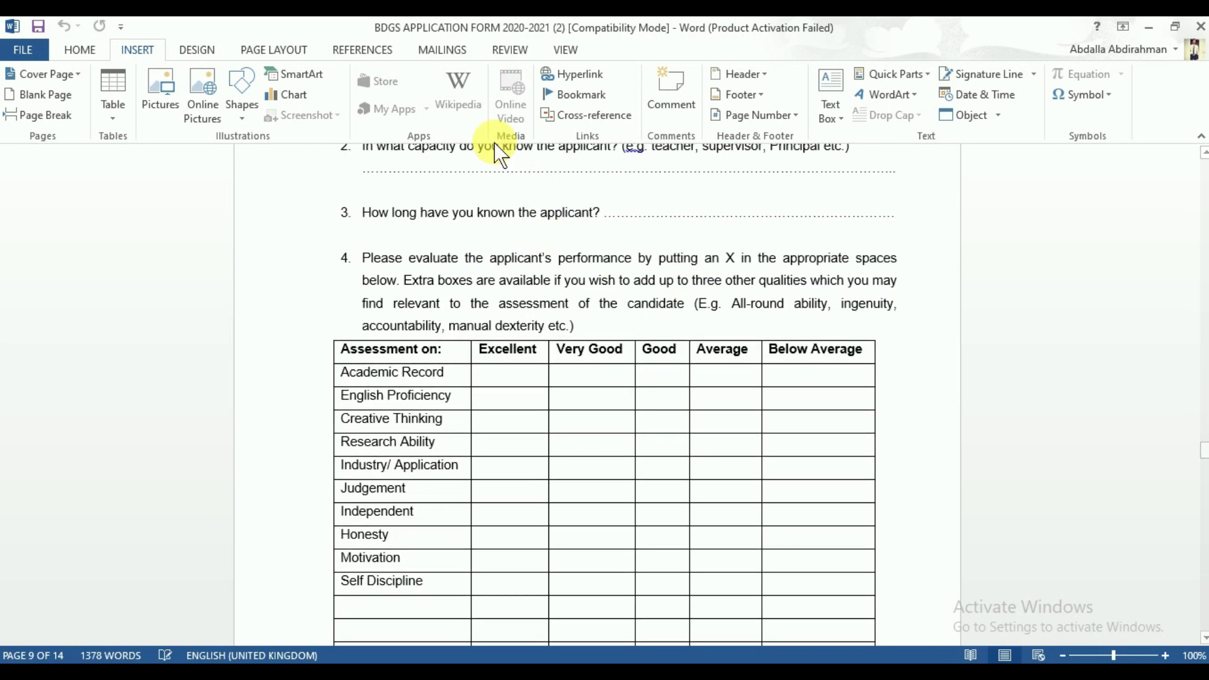
{"action": "scroll", "coordinate": [564, 567], "scroll_direction": "down", "scroll_amount": 20}
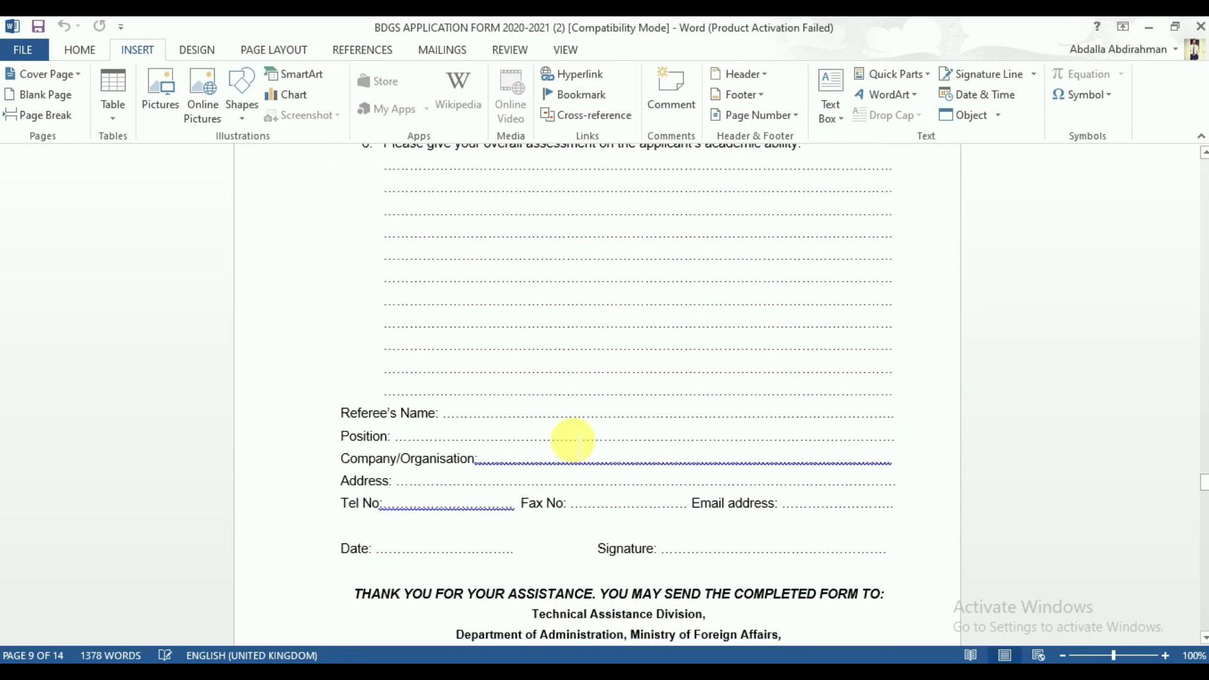
Step: Examine the second Reference Letter form, covering its assessment table, English proficiency question and address for sending the completed form
{"action": "scroll", "coordinate": [563, 428], "scroll_direction": "down", "scroll_amount": 4}
{"action": "scroll", "coordinate": [592, 337], "scroll_direction": "up", "scroll_amount": 2}
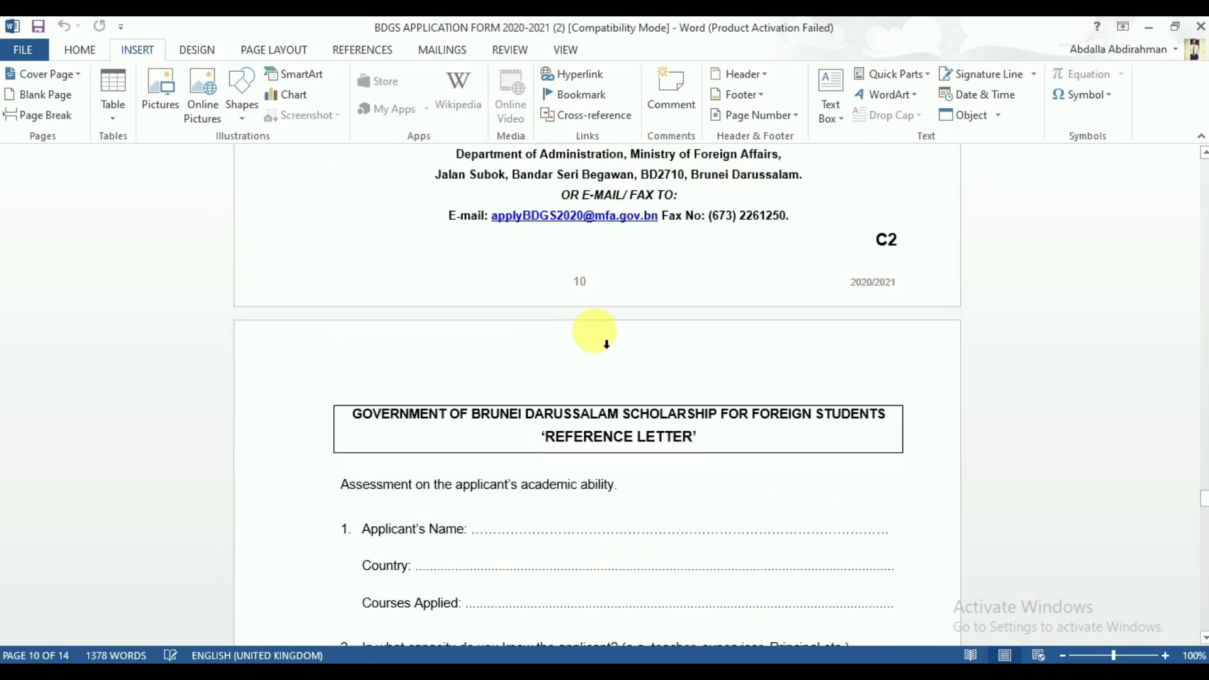
{"action": "scroll", "coordinate": [512, 441], "scroll_direction": "down", "scroll_amount": 11}
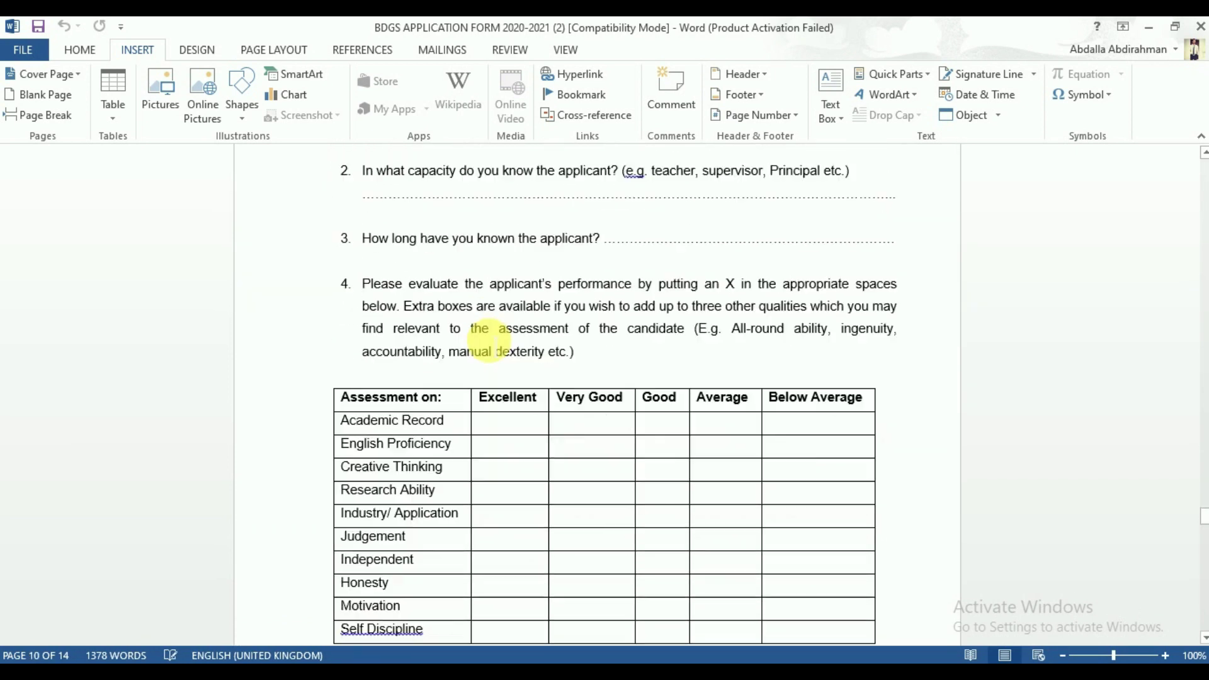
{"action": "scroll", "coordinate": [453, 481], "scroll_direction": "down", "scroll_amount": 12}
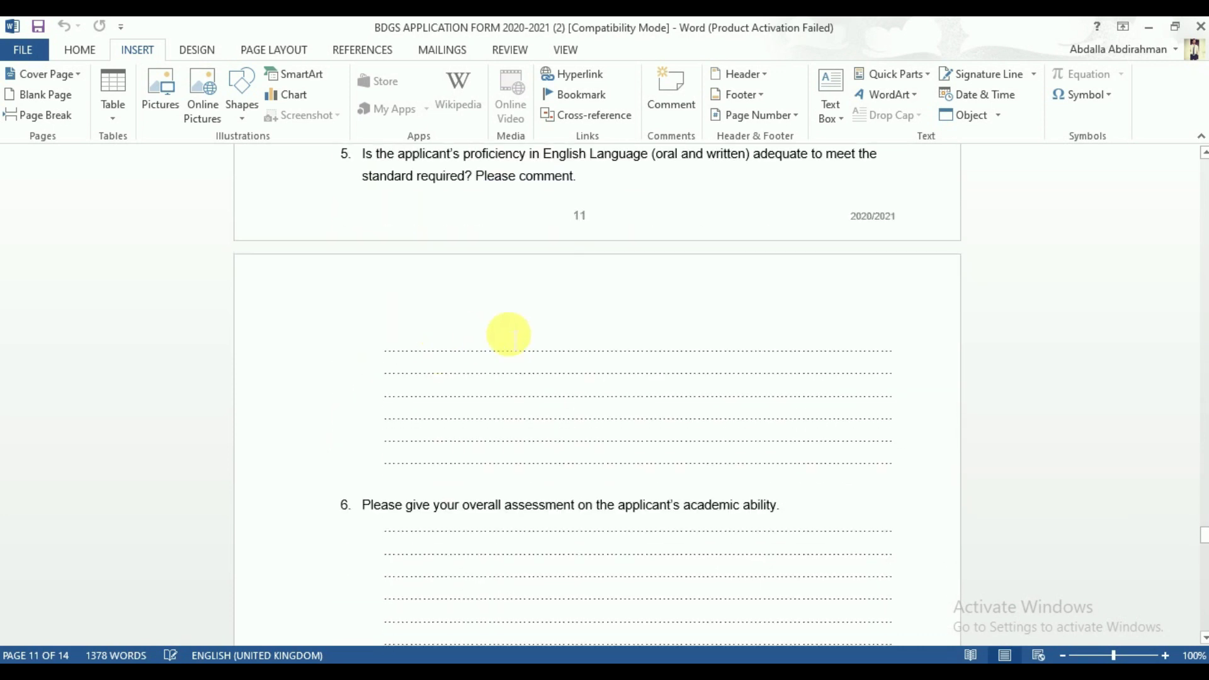
{"action": "scroll", "coordinate": [507, 334], "scroll_direction": "up", "scroll_amount": 8}
{"action": "scroll", "coordinate": [491, 247], "scroll_direction": "down", "scroll_amount": 12}
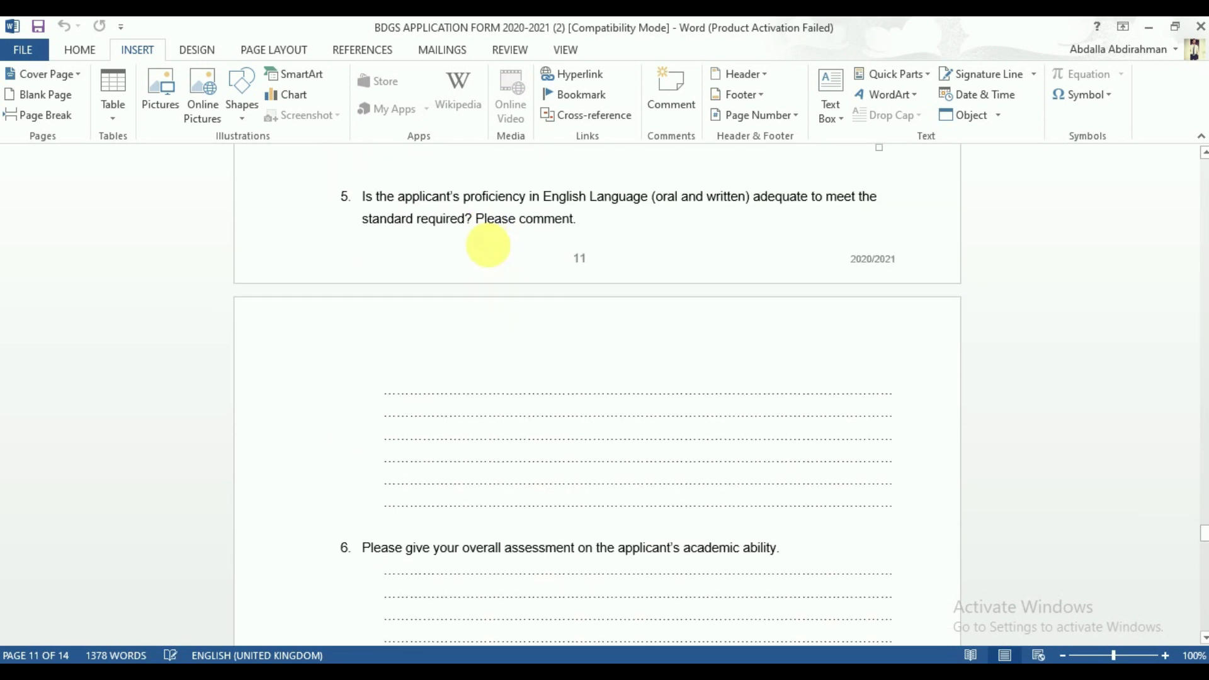
{"action": "scroll", "coordinate": [495, 252], "scroll_direction": "down", "scroll_amount": 10}
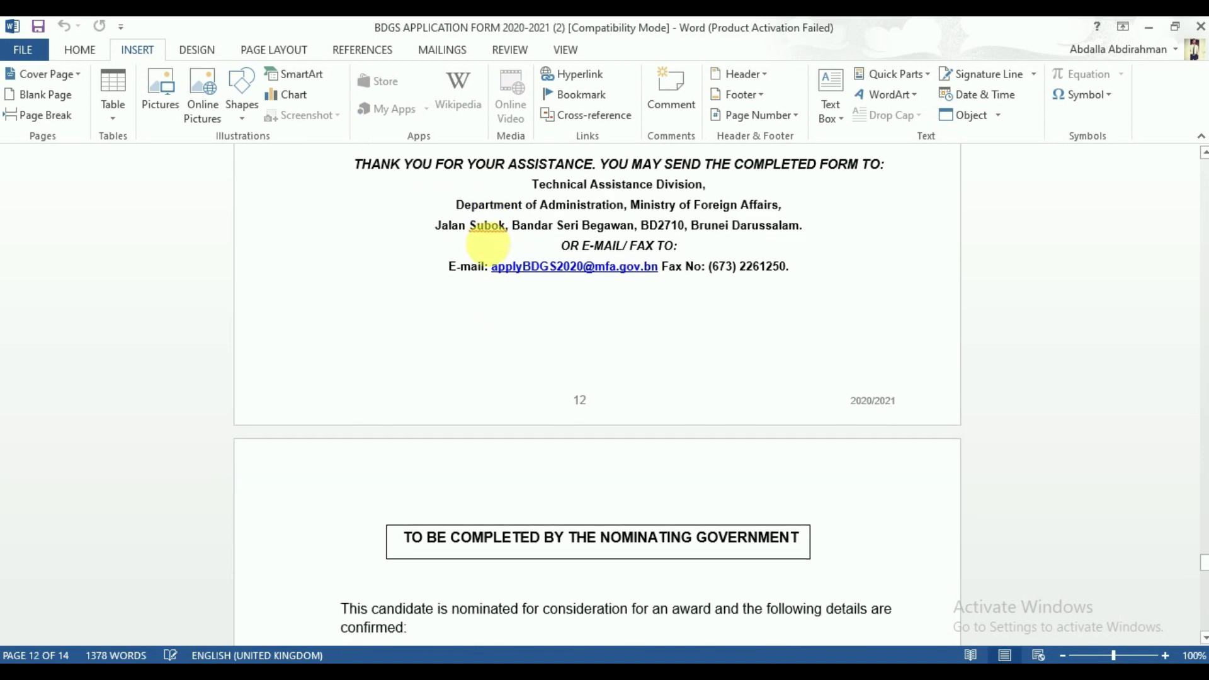
Step: Go through the nominating government's page 13 checklist, including the lines for the verifying officer's initials
{"action": "scroll", "coordinate": [488, 244], "scroll_direction": "down", "scroll_amount": 4}
{"action": "scroll", "coordinate": [488, 244], "scroll_direction": "up", "scroll_amount": 3}
{"action": "scroll", "coordinate": [488, 245], "scroll_direction": "down", "scroll_amount": 4}
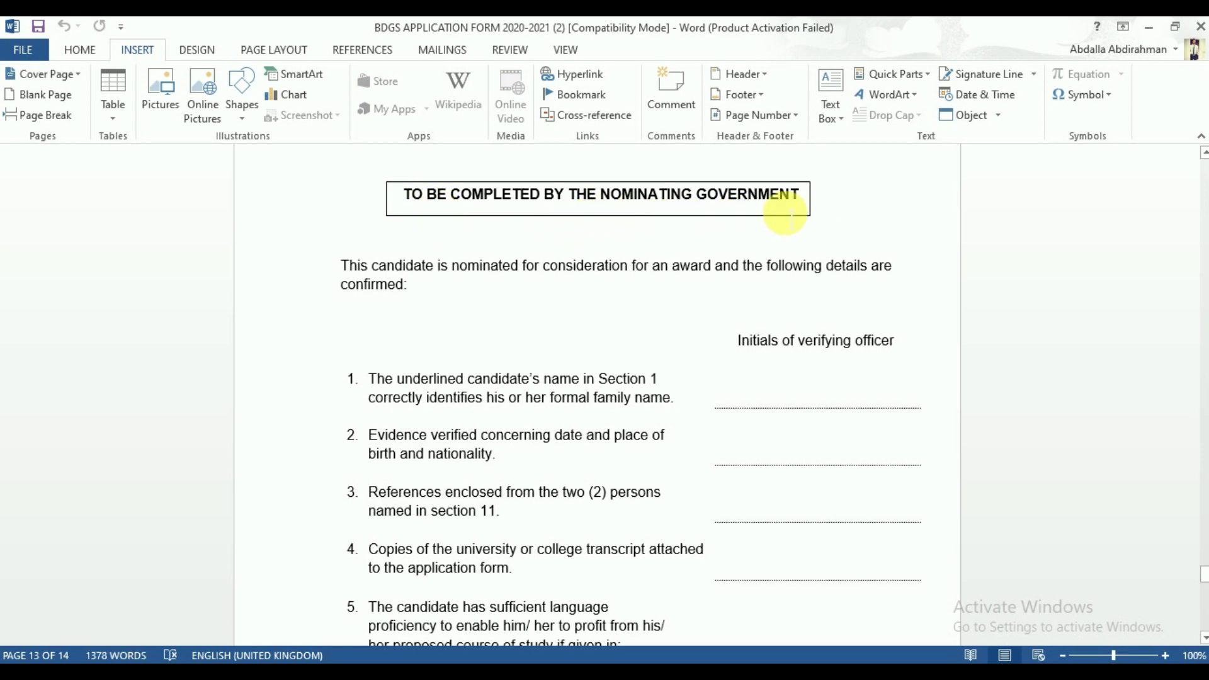
{"action": "scroll", "coordinate": [513, 313], "scroll_direction": "down", "scroll_amount": 4}
{"action": "scroll", "coordinate": [515, 313], "scroll_direction": "up", "scroll_amount": 3}
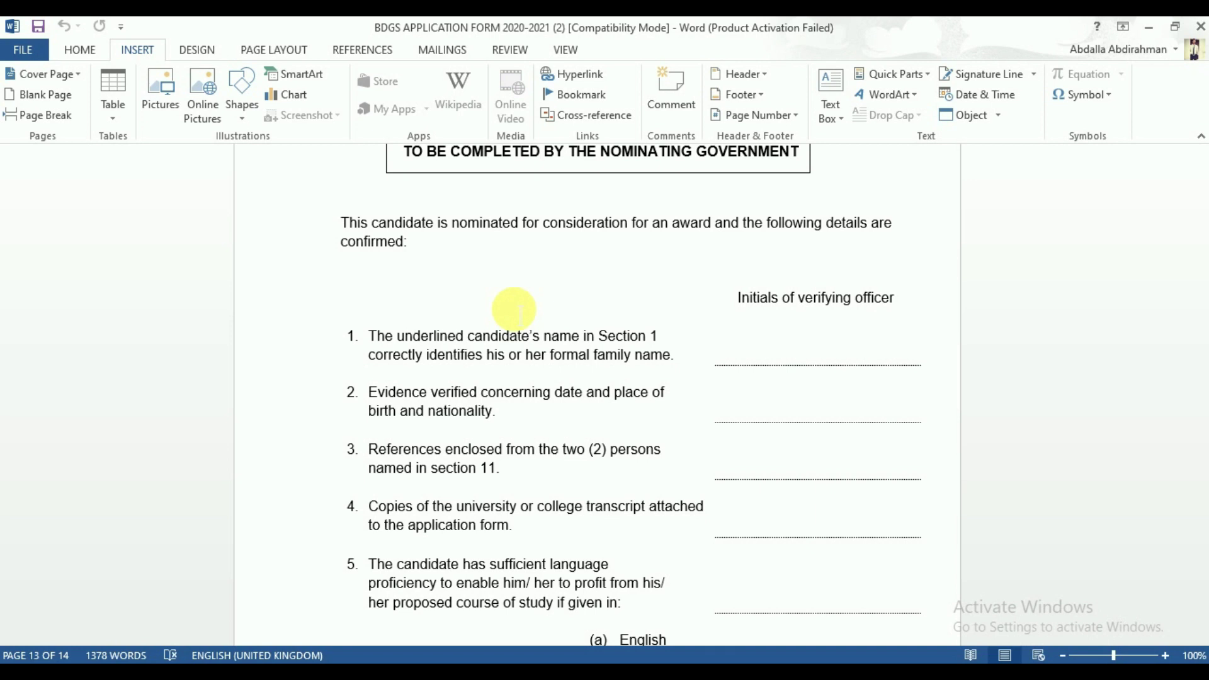
{"action": "scroll", "coordinate": [418, 391], "scroll_direction": "down", "scroll_amount": 2}
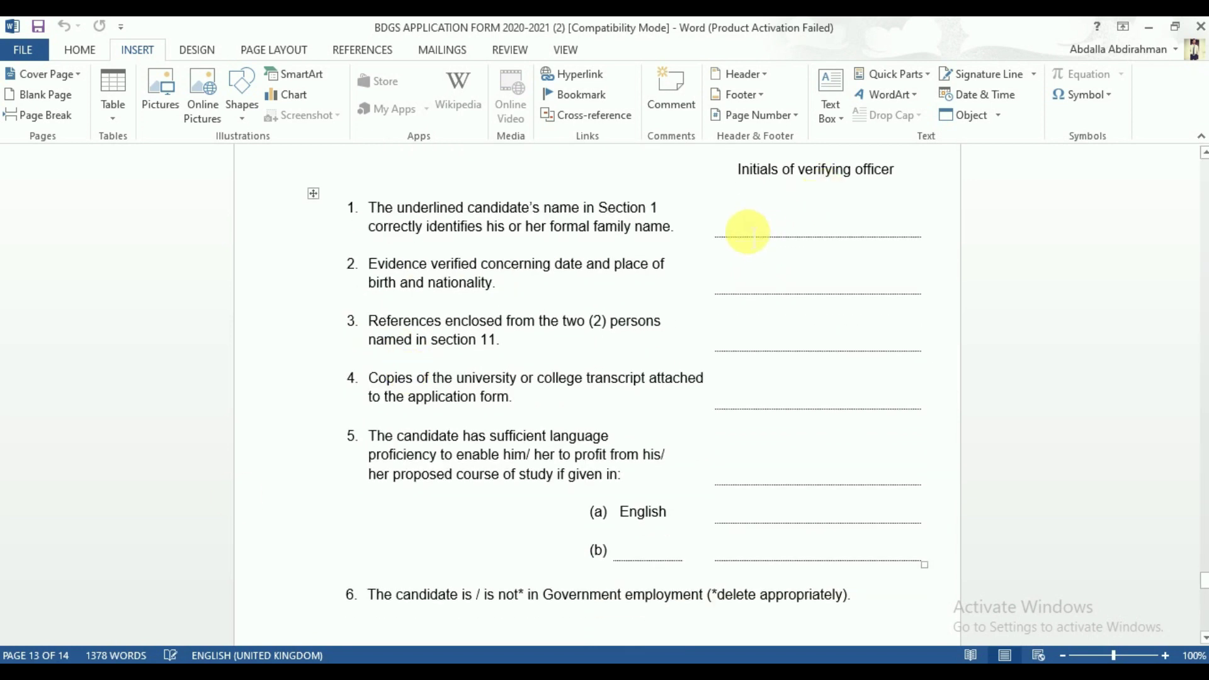
{"action": "scroll", "coordinate": [750, 527], "scroll_direction": "down", "scroll_amount": 3}
Step: Examine the Official Declaration in section 17 and recheck the heading and first items of the nominating government's section
{"action": "scroll", "coordinate": [710, 455], "scroll_direction": "down", "scroll_amount": 8}
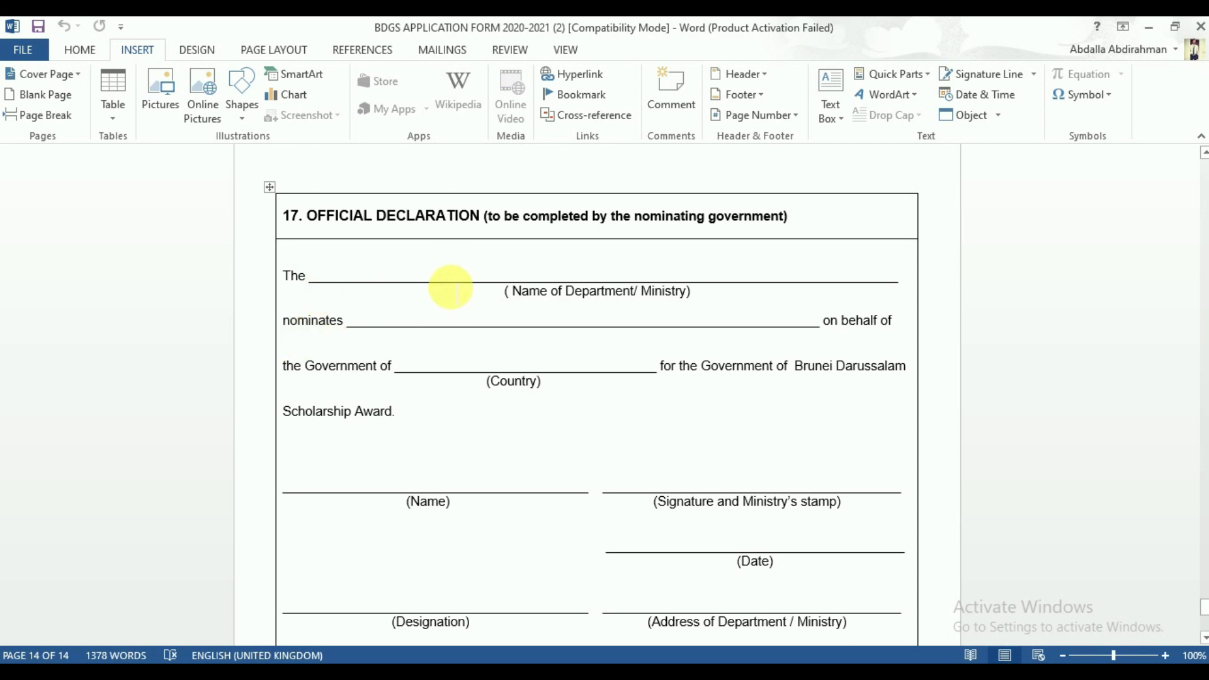
{"action": "scroll", "coordinate": [652, 315], "scroll_direction": "down", "scroll_amount": 1}
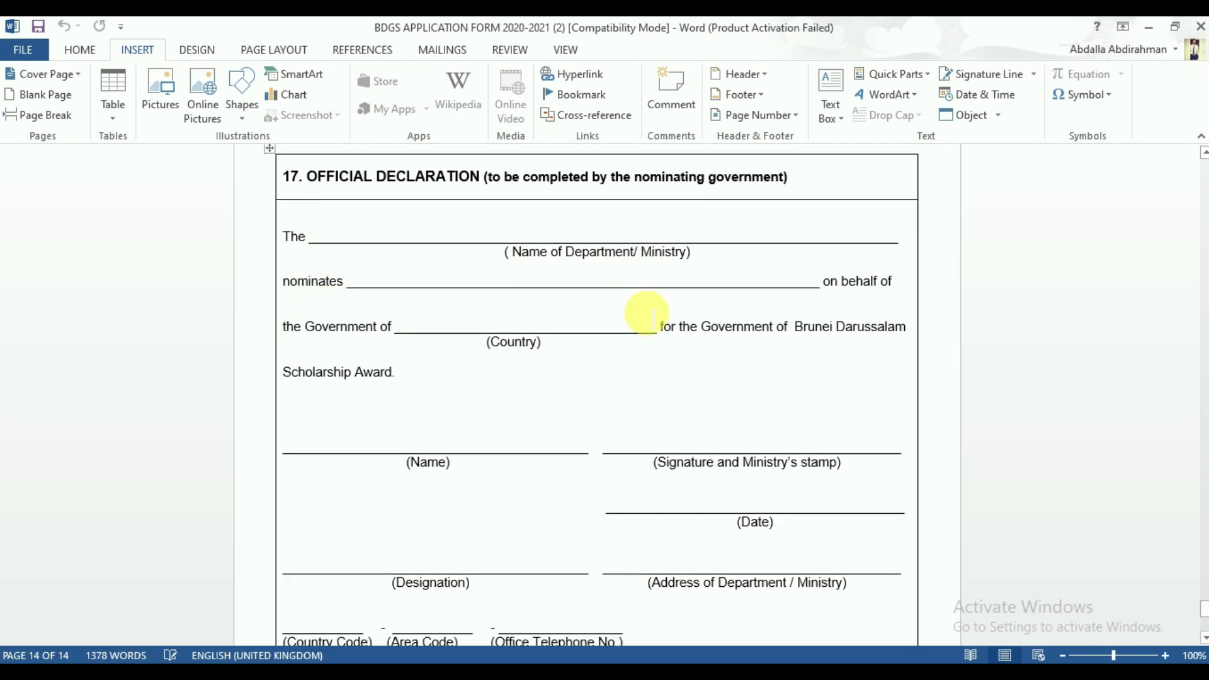
{"action": "scroll", "coordinate": [478, 246], "scroll_direction": "down", "scroll_amount": 3}
{"action": "scroll", "coordinate": [494, 259], "scroll_direction": "up", "scroll_amount": 20}
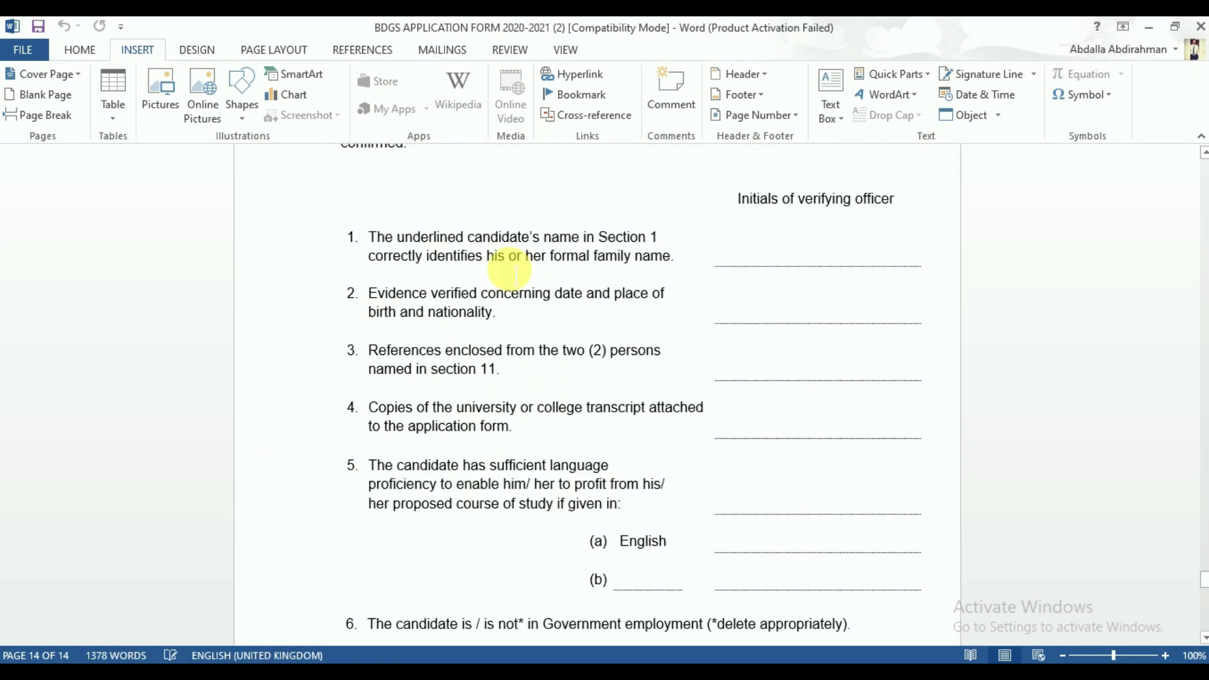
{"action": "scroll", "coordinate": [514, 270], "scroll_direction": "up", "scroll_amount": 3}
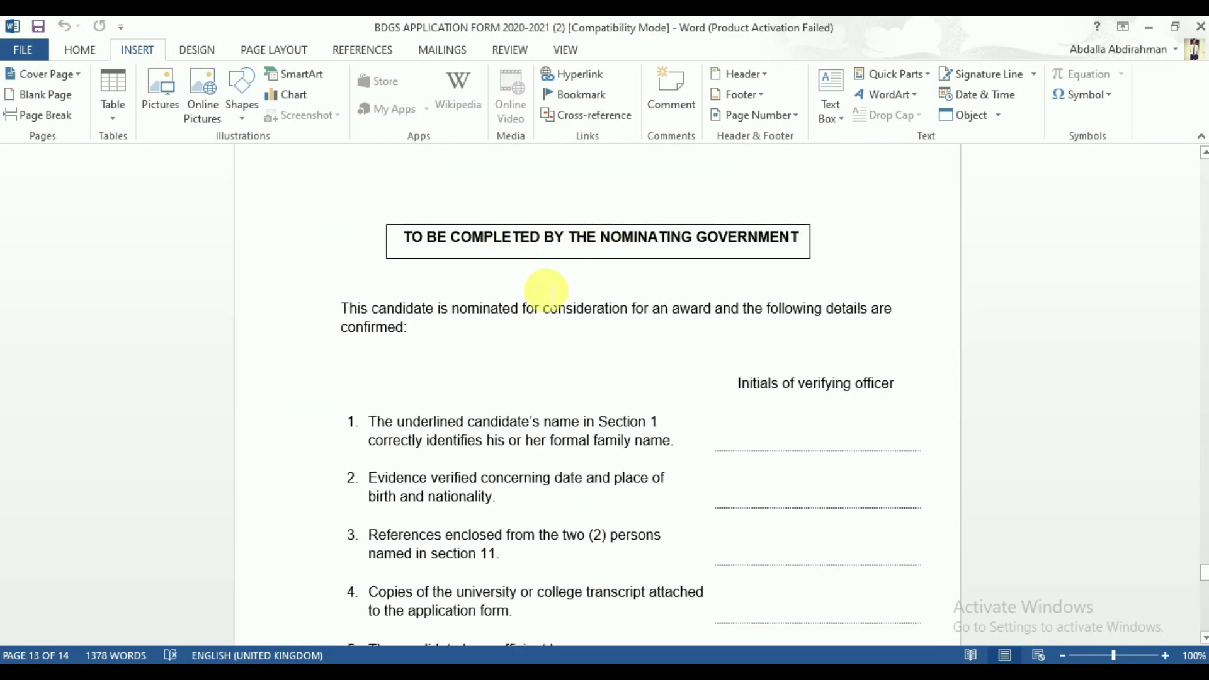
Step: Read the endorsement note on page 14 and review the Official Declaration's department, country, signature and ministry stamp fields
{"action": "scroll", "coordinate": [540, 439], "scroll_direction": "down", "scroll_amount": 15}
{"action": "scroll", "coordinate": [516, 308], "scroll_direction": "down", "scroll_amount": 3}
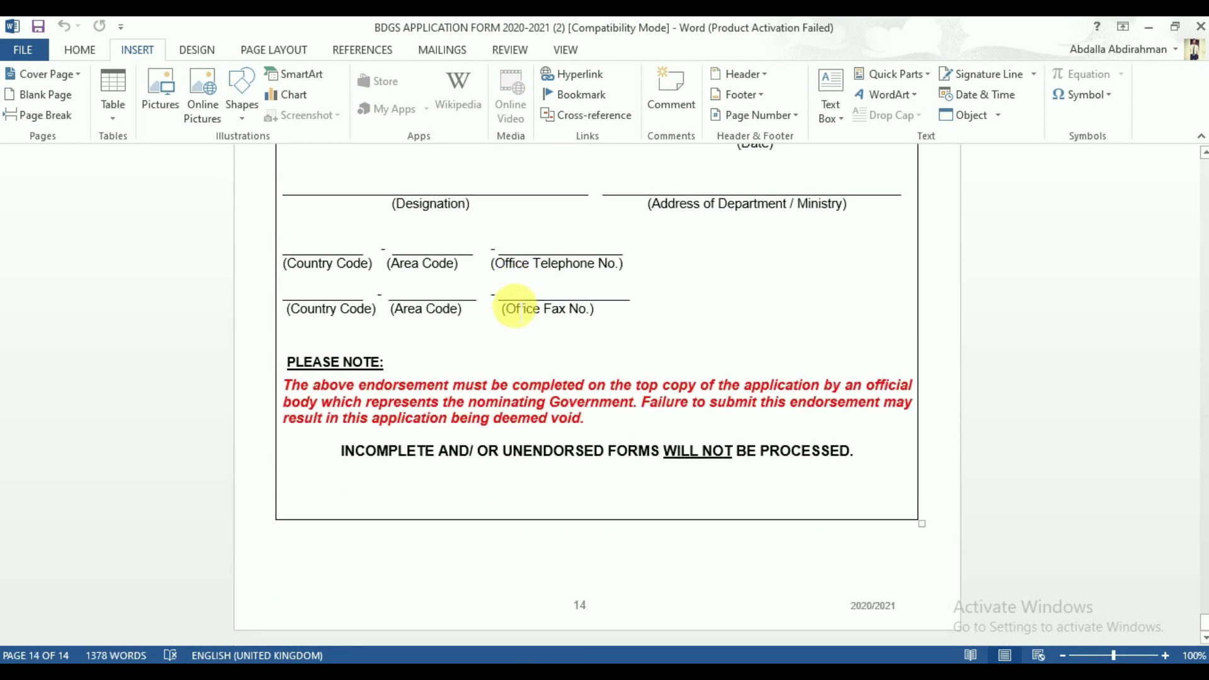
{"action": "scroll", "coordinate": [515, 309], "scroll_direction": "up", "scroll_amount": 9}
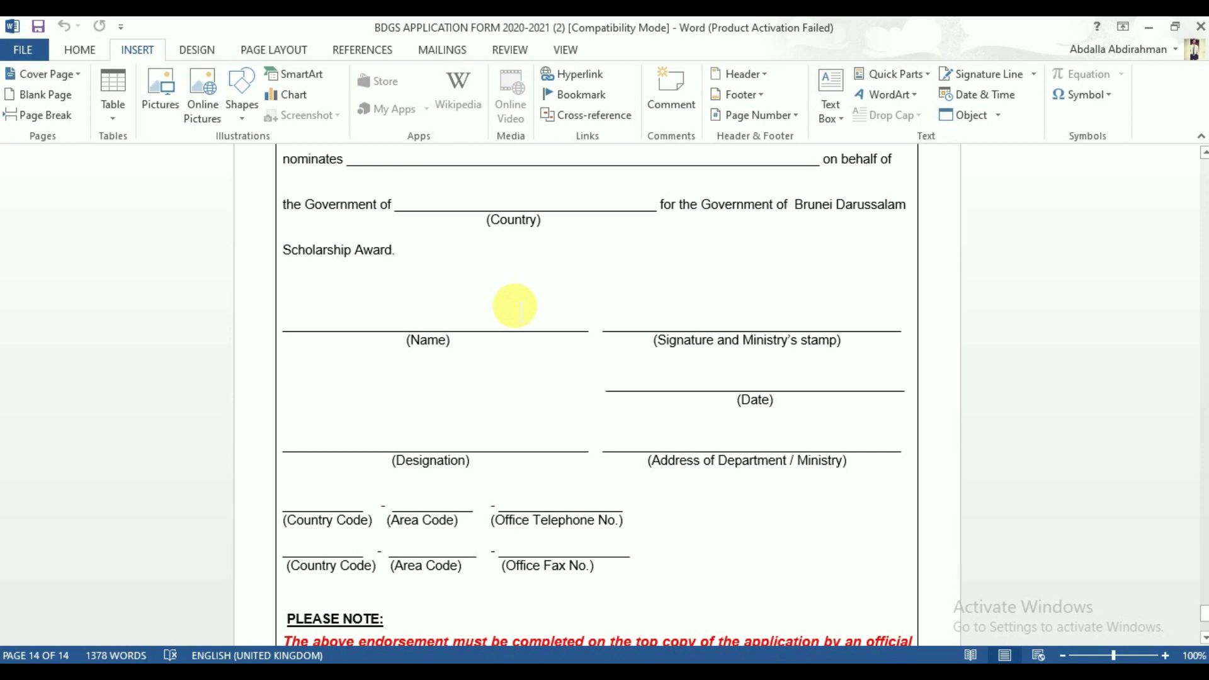
{"action": "scroll", "coordinate": [515, 306], "scroll_direction": "up", "scroll_amount": 3}
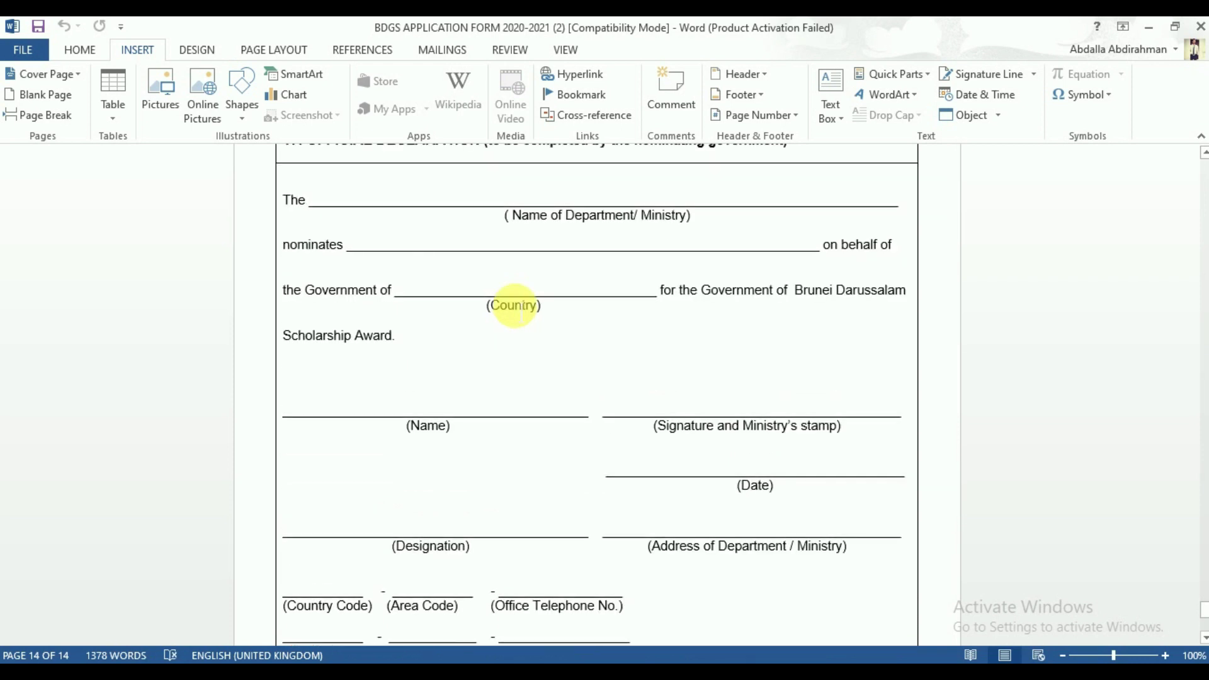
{"action": "scroll", "coordinate": [515, 307], "scroll_direction": "up", "scroll_amount": 5}
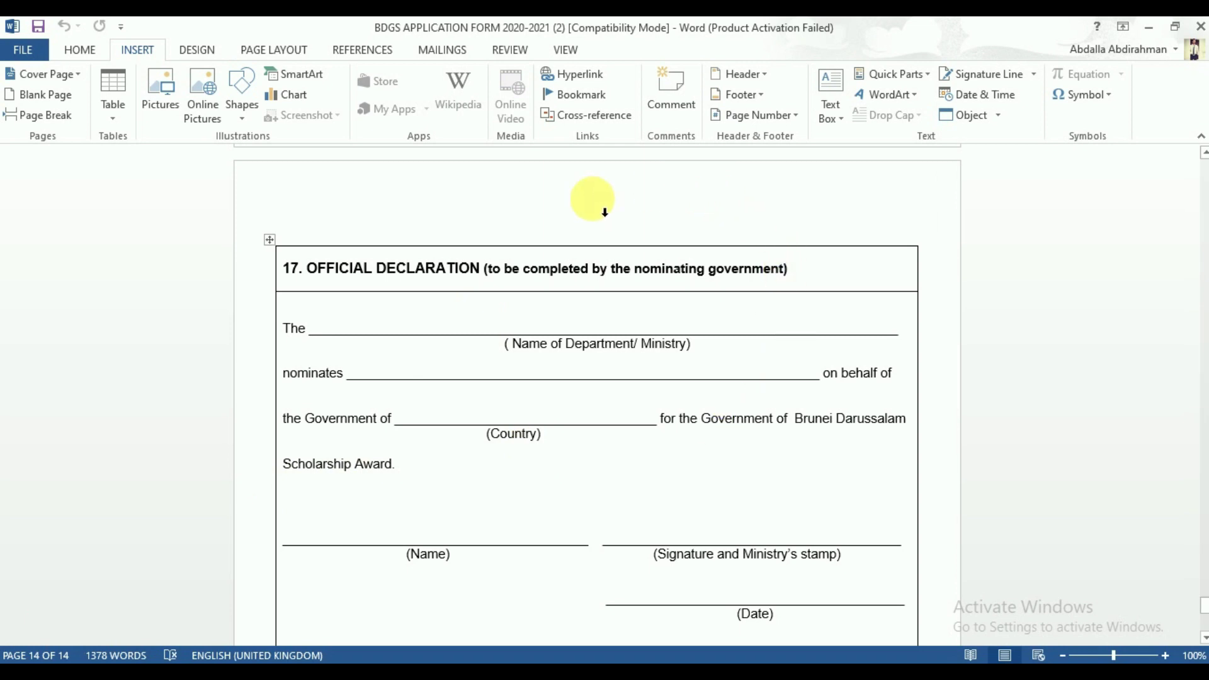
{"action": "scroll", "coordinate": [675, 243], "scroll_direction": "down", "scroll_amount": 15}
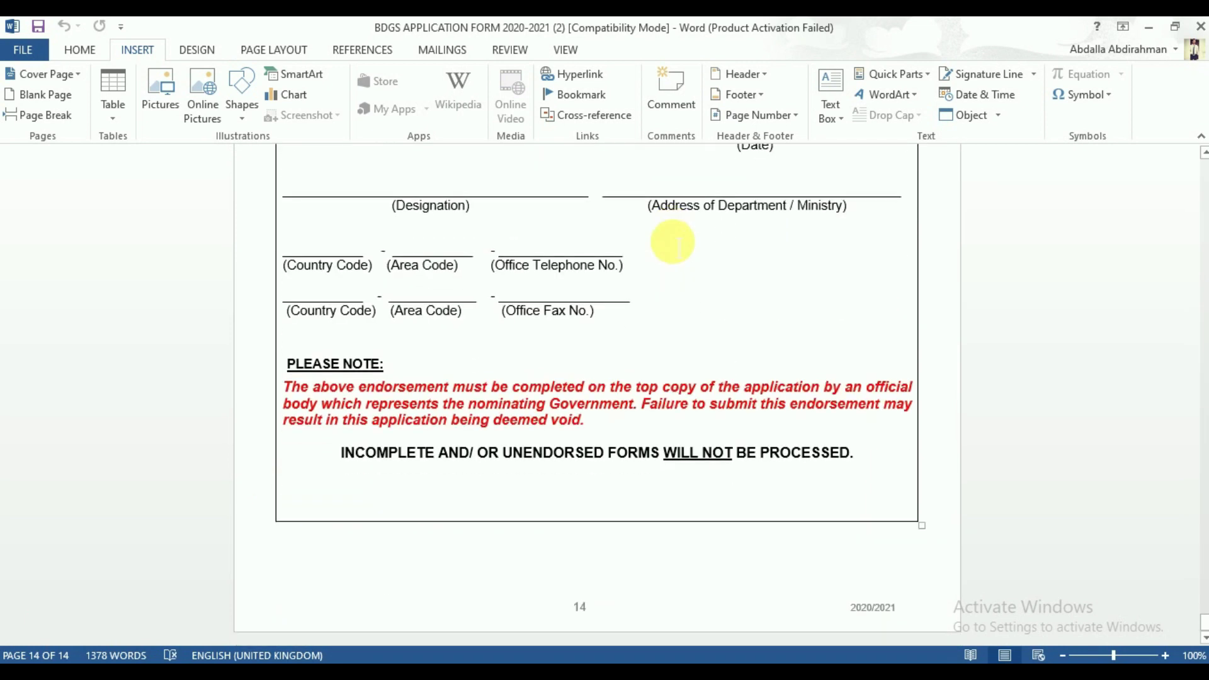
Step: Recheck the nominating government's section on page 13 and the reference form's sending address, returning to the endorsement note on page 14
{"action": "scroll", "coordinate": [672, 242], "scroll_direction": "up", "scroll_amount": 11}
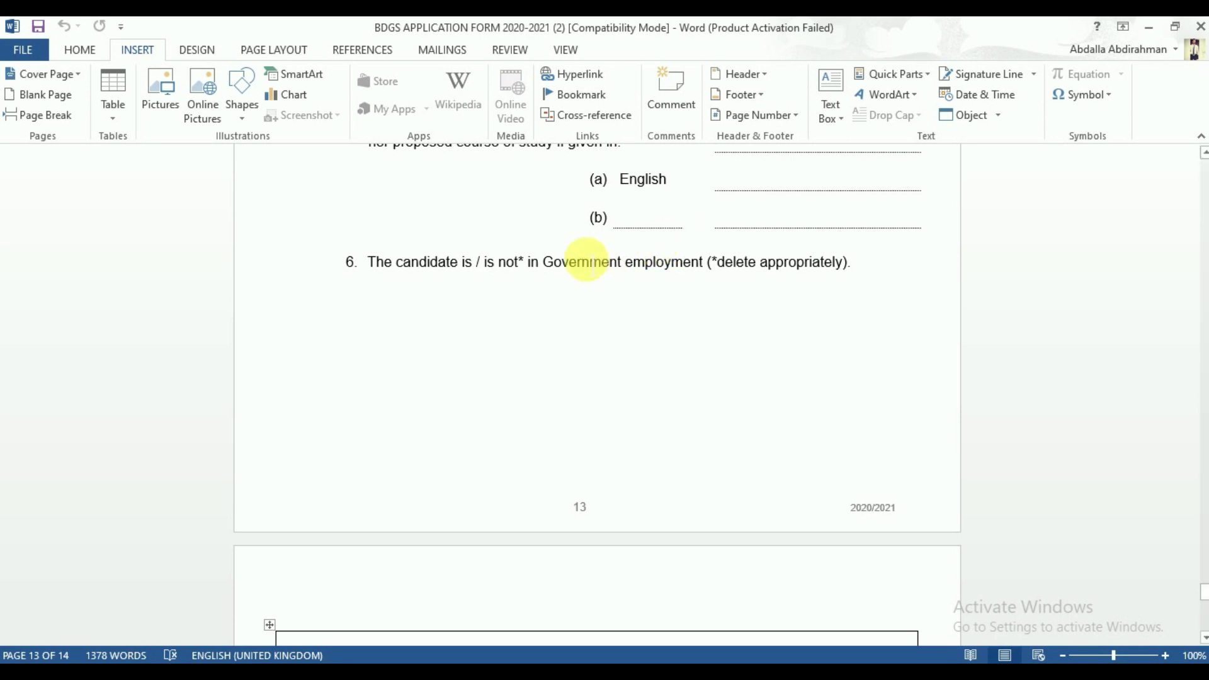
{"action": "scroll", "coordinate": [554, 328], "scroll_direction": "up", "scroll_amount": 15}
{"action": "scroll", "coordinate": [554, 328], "scroll_direction": "down", "scroll_amount": 5}
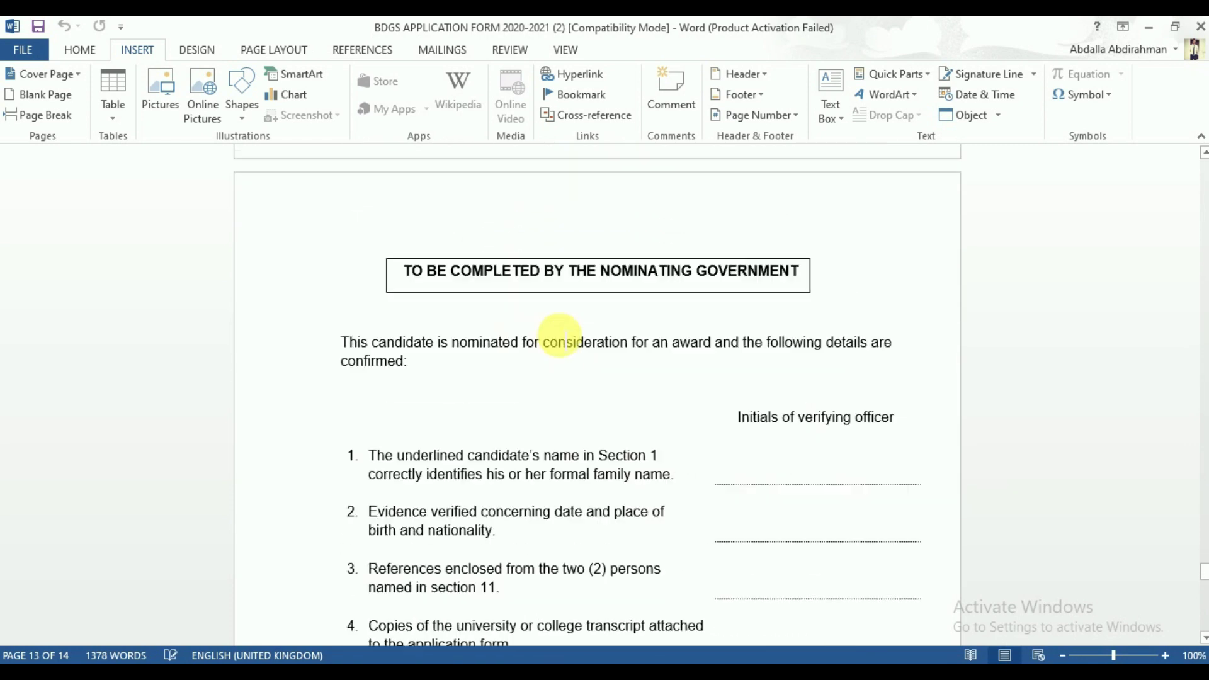
{"action": "scroll", "coordinate": [592, 359], "scroll_direction": "up", "scroll_amount": 2}
{"action": "scroll", "coordinate": [592, 359], "scroll_direction": "up", "scroll_amount": 3}
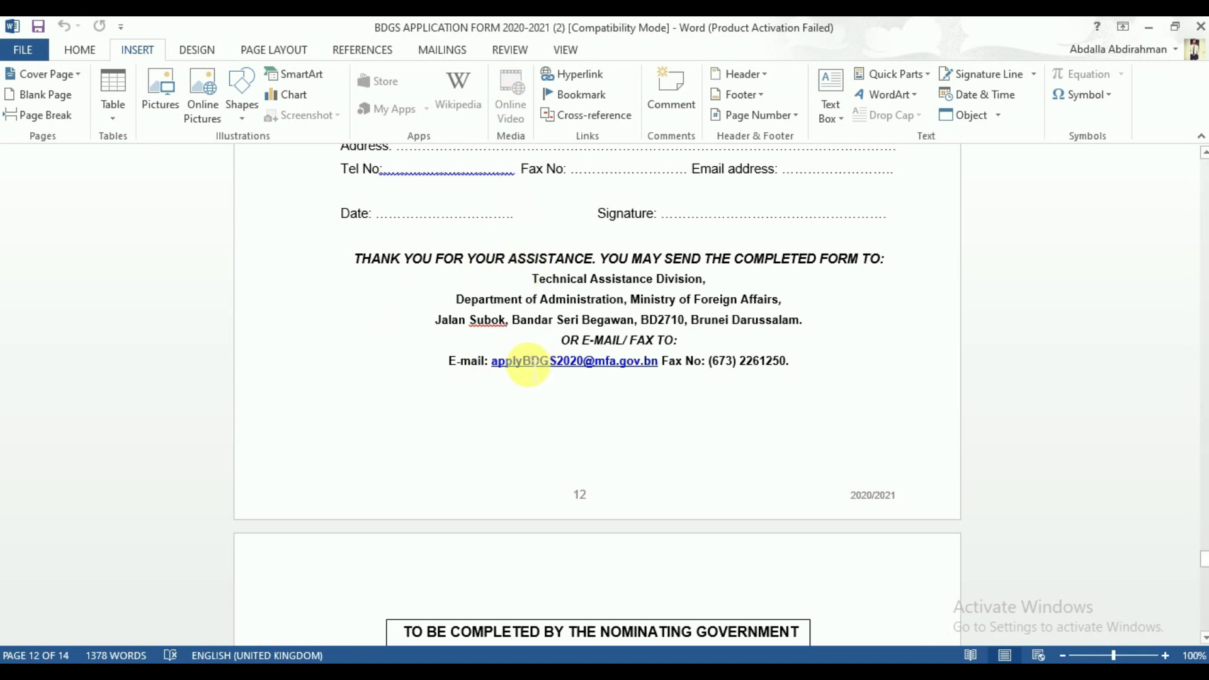
{"action": "scroll", "coordinate": [418, 464], "scroll_direction": "down", "scroll_amount": 10}
{"action": "scroll", "coordinate": [418, 466], "scroll_direction": "down", "scroll_amount": 18}
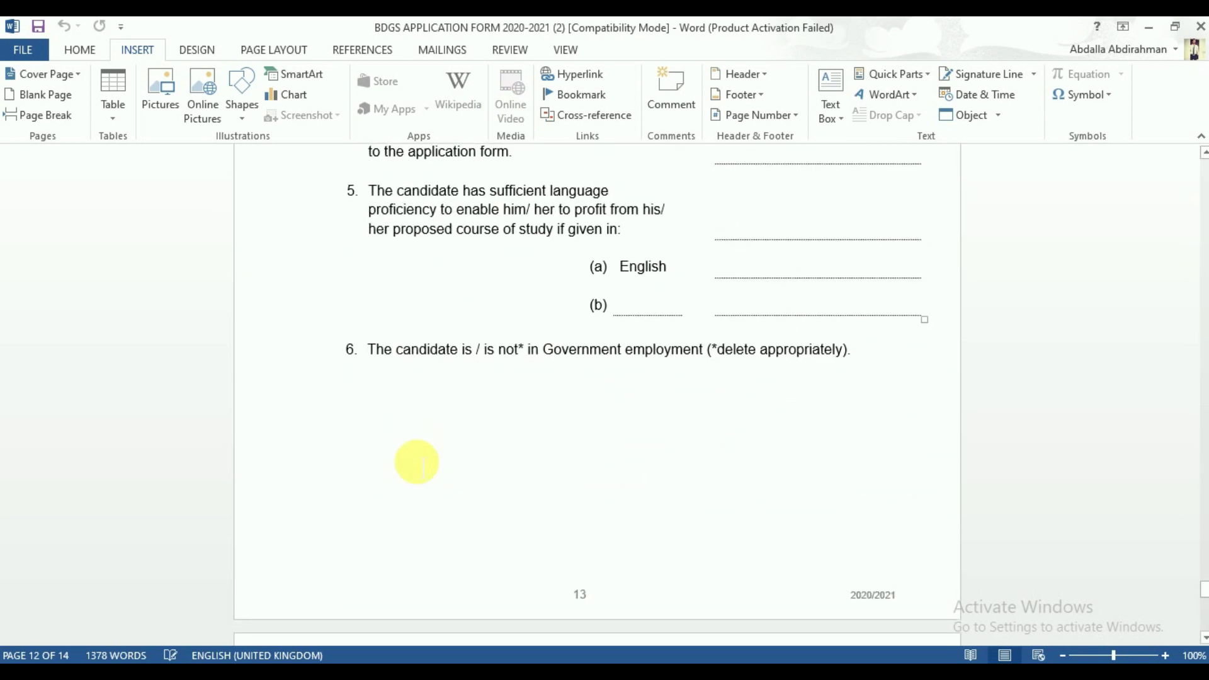
{"action": "scroll", "coordinate": [409, 454], "scroll_direction": "down", "scroll_amount": 1}
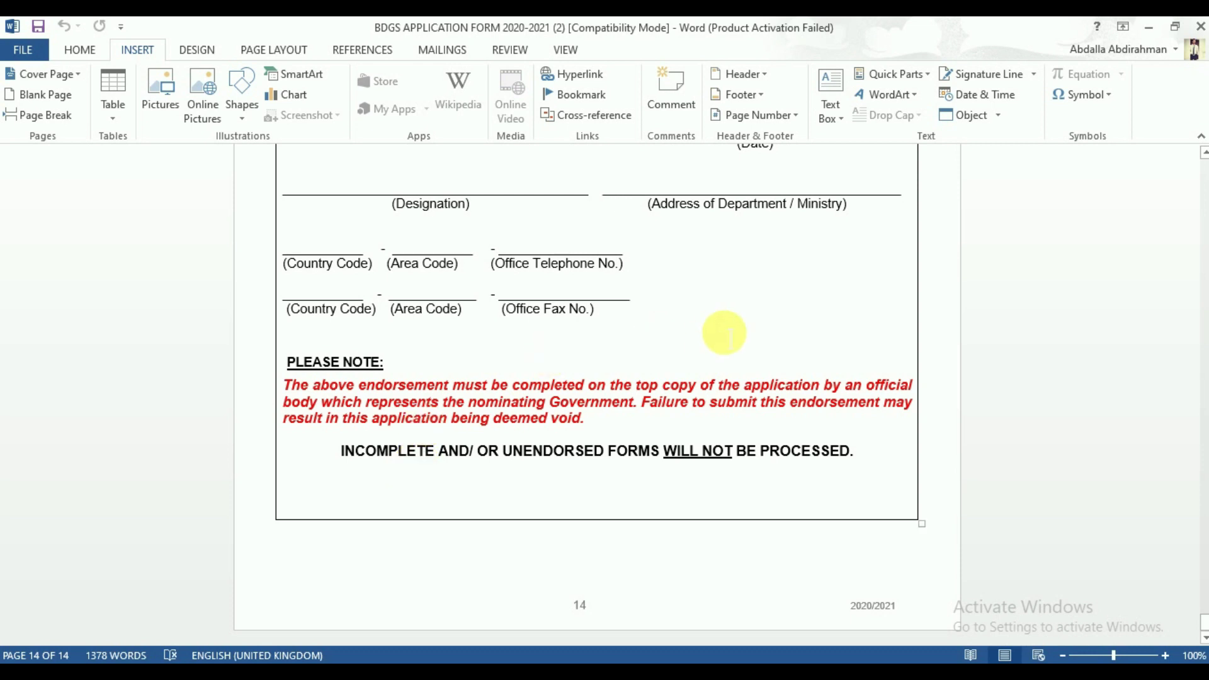
Step: Review the referee's contact and signature fields on page 12, the verification items on page 13 and the nomination fields on page 14
{"action": "scroll", "coordinate": [721, 330], "scroll_direction": "up", "scroll_amount": 10}
{"action": "scroll", "coordinate": [645, 348], "scroll_direction": "up", "scroll_amount": 15}
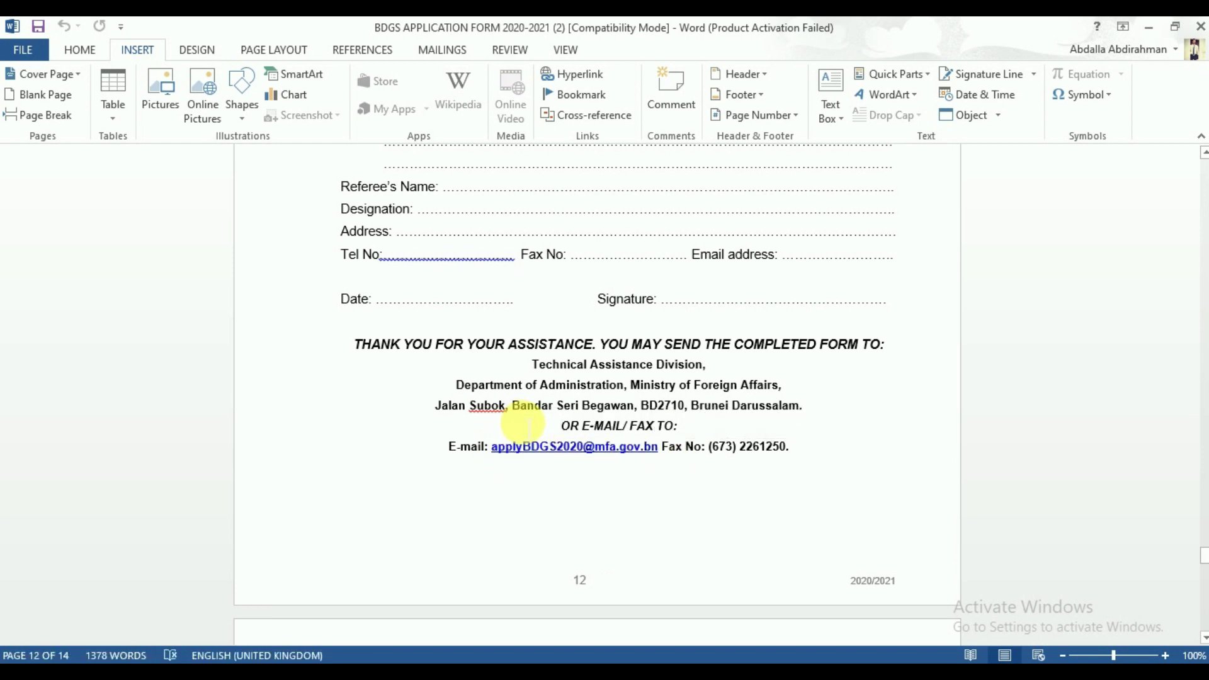
{"action": "scroll", "coordinate": [642, 485], "scroll_direction": "down", "scroll_amount": 15}
{"action": "scroll", "coordinate": [642, 485], "scroll_direction": "down", "scroll_amount": 15}
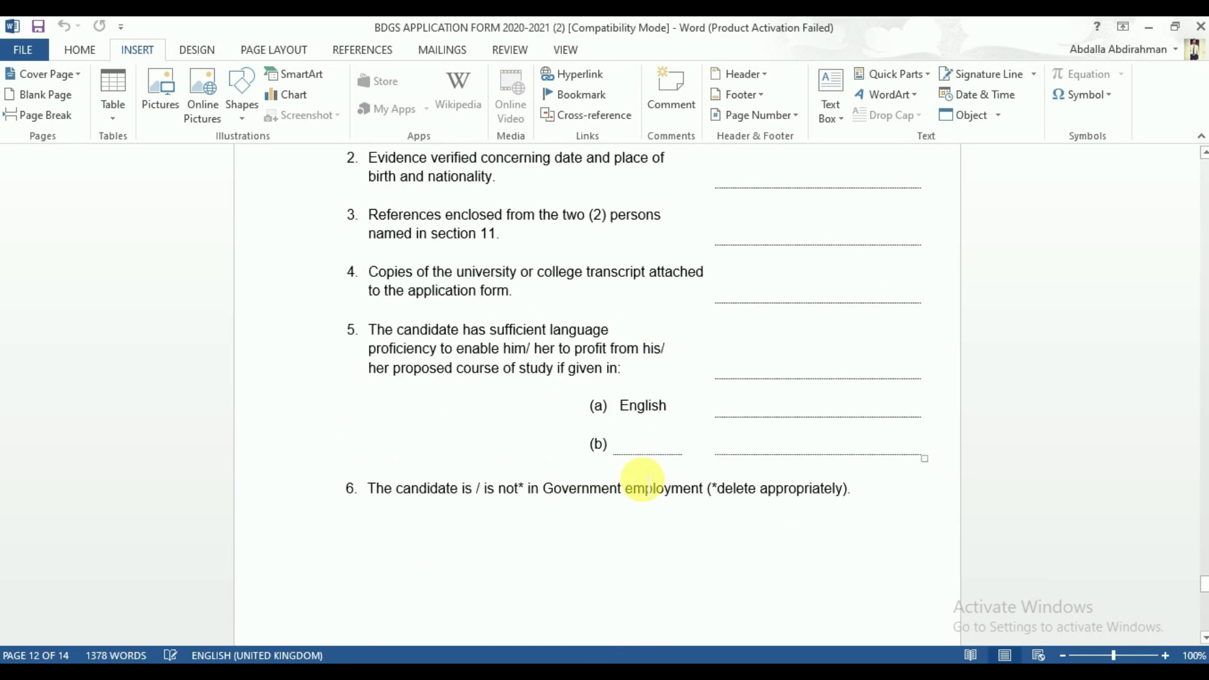
{"action": "scroll", "coordinate": [638, 465], "scroll_direction": "down", "scroll_amount": 14}
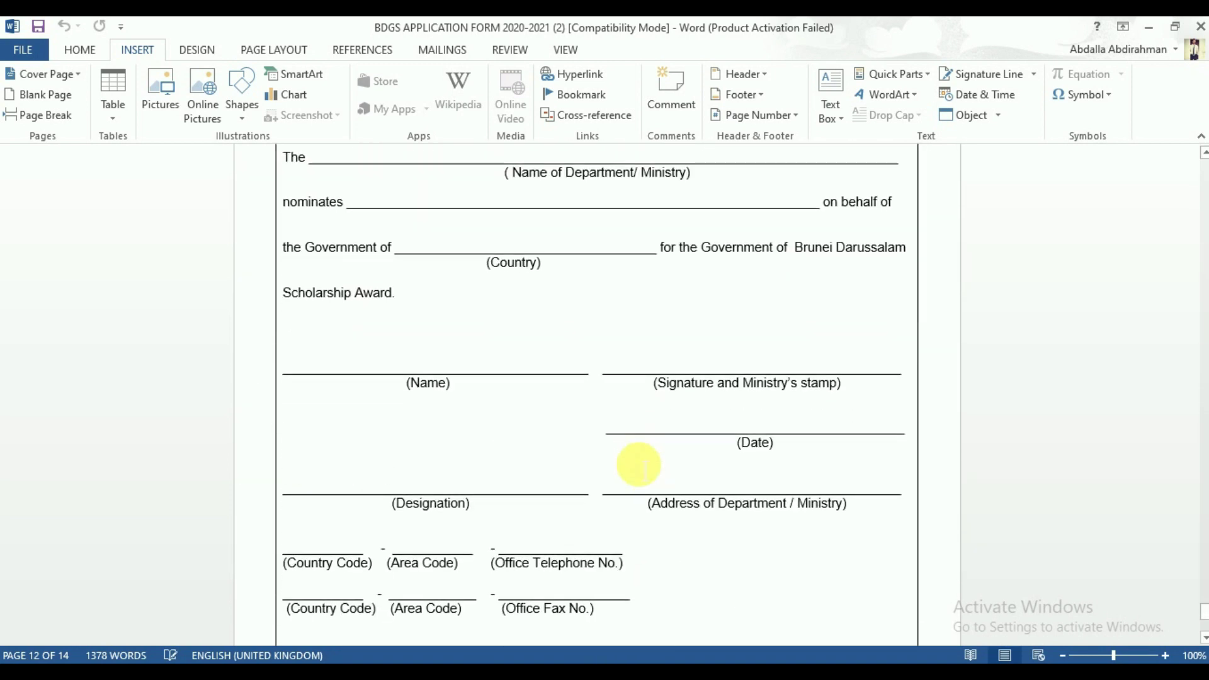